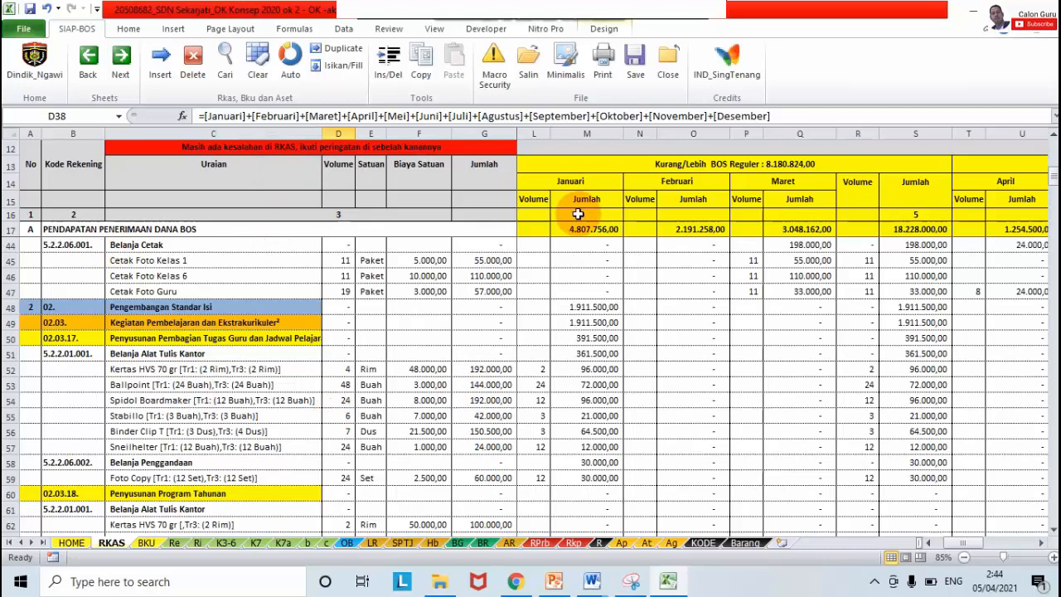
# Step: Scroll across the Excel workbook's monthly budget columns to review them
pyautogui.click(1041, 544)
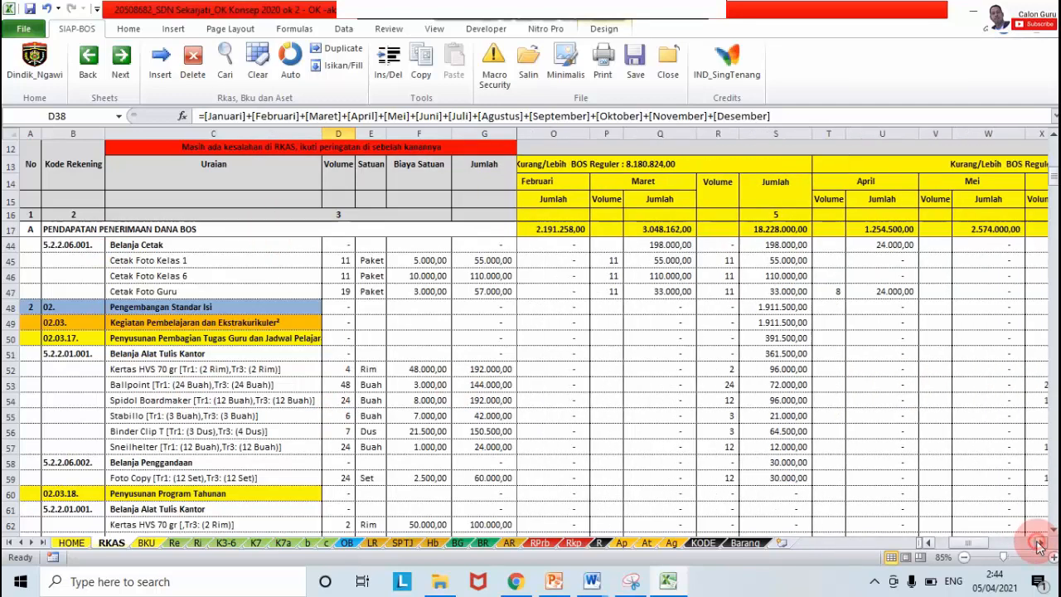
pyautogui.click(931, 544)
pyautogui.click(931, 544)
pyautogui.click(931, 543)
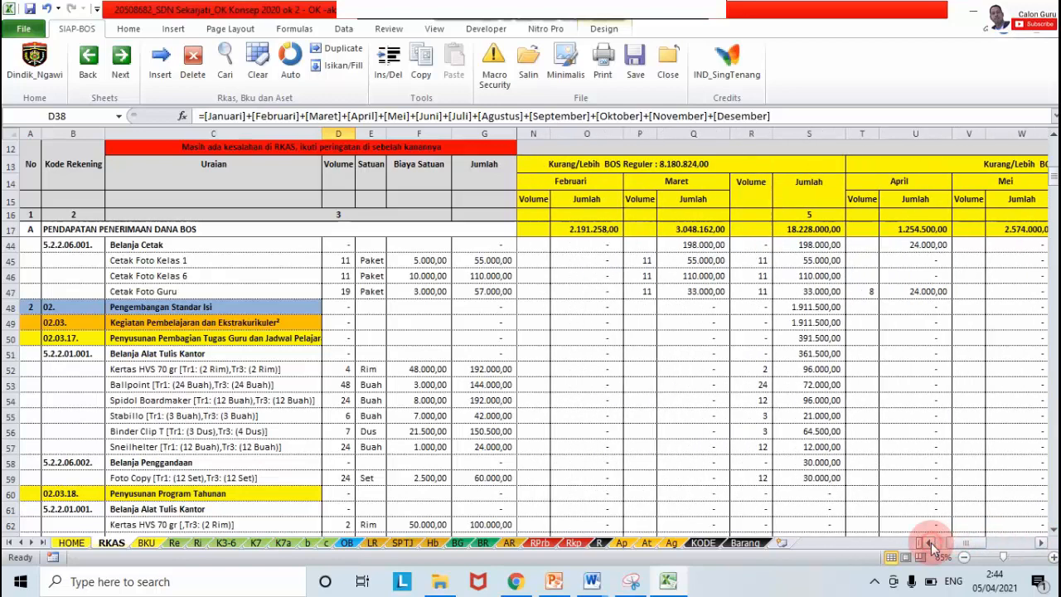
pyautogui.click(931, 544)
pyautogui.click(931, 544)
pyautogui.click(930, 543)
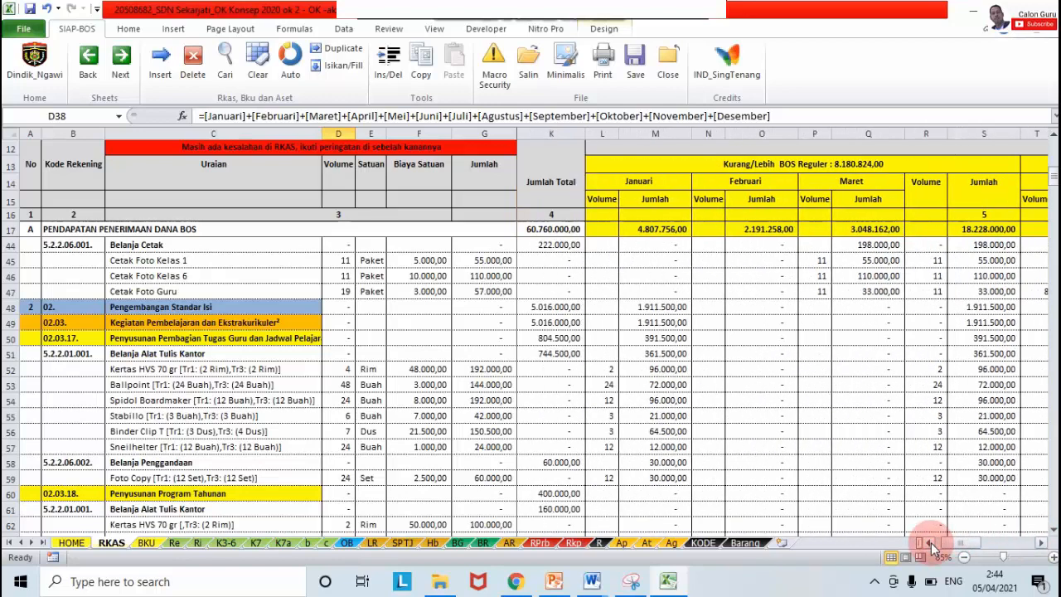
pyautogui.click(1040, 542)
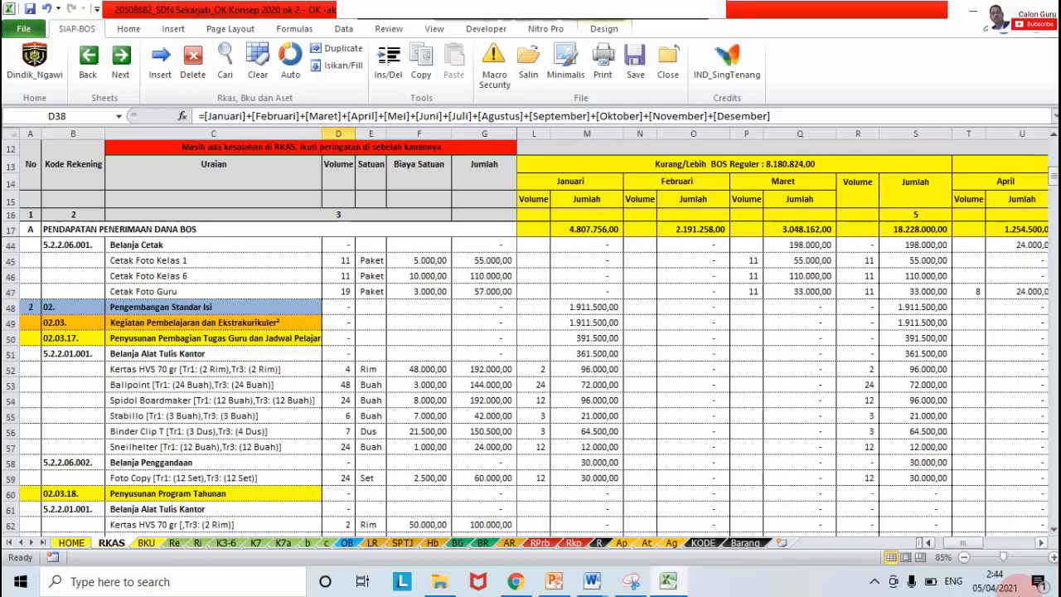
# Step: Minimize the Excel workbook and the File Explorer window
pyautogui.moveTo(997, 588)
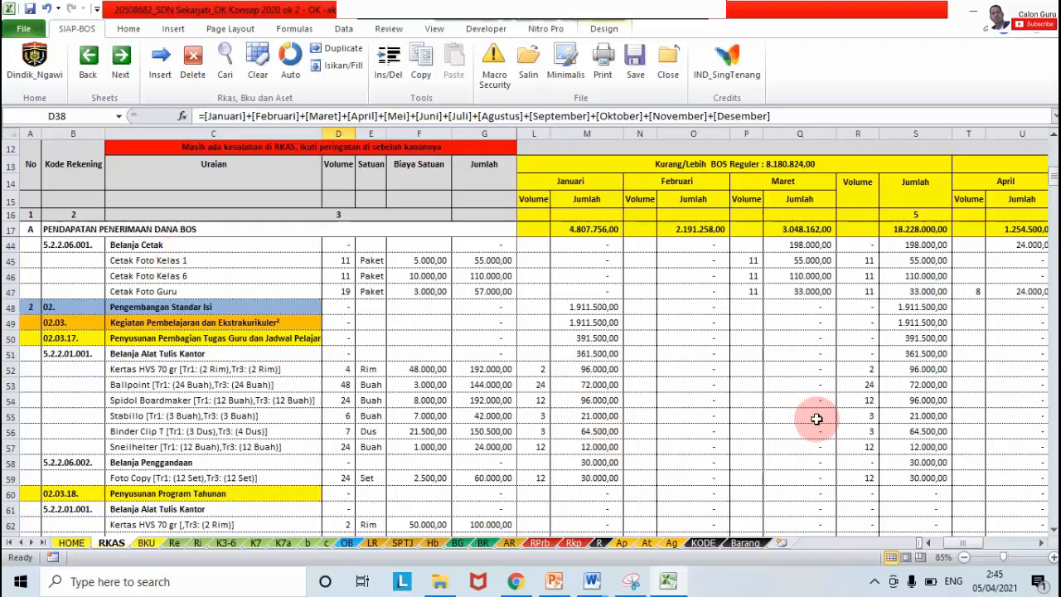
pyautogui.click(973, 16)
pyautogui.click(973, 16)
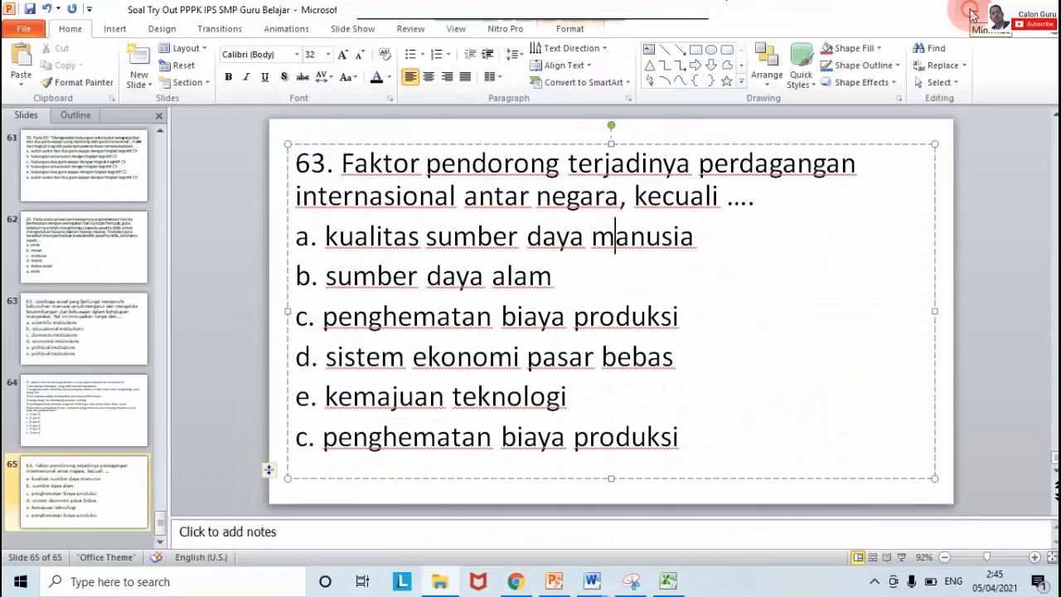
# Step: Minimize PowerPoint, dismiss the Bandicam notice, refresh the desktop, and launch ARKAS
pyautogui.click(973, 16)
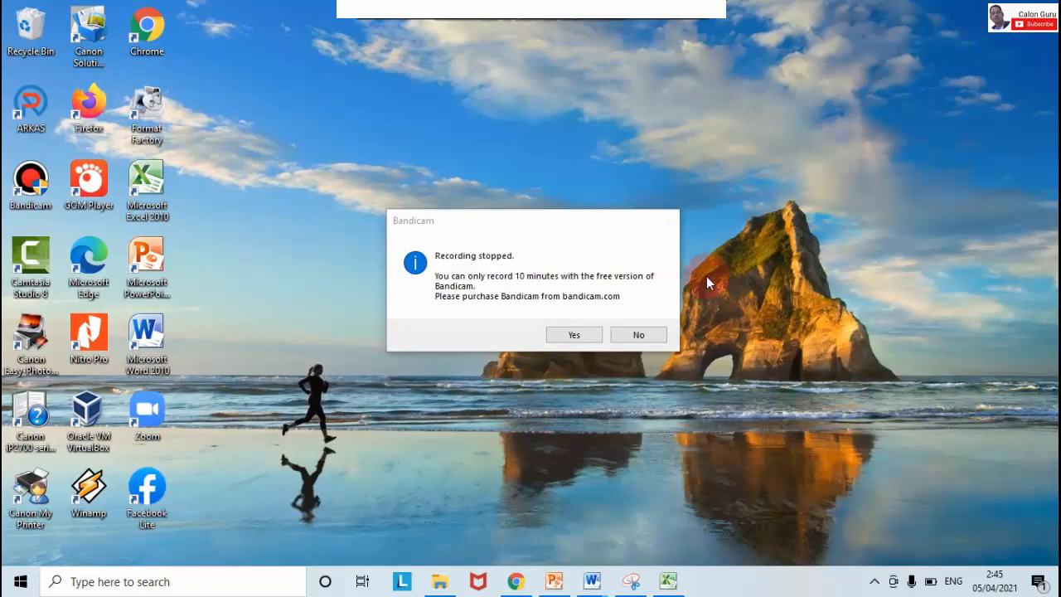
pyautogui.click(650, 335)
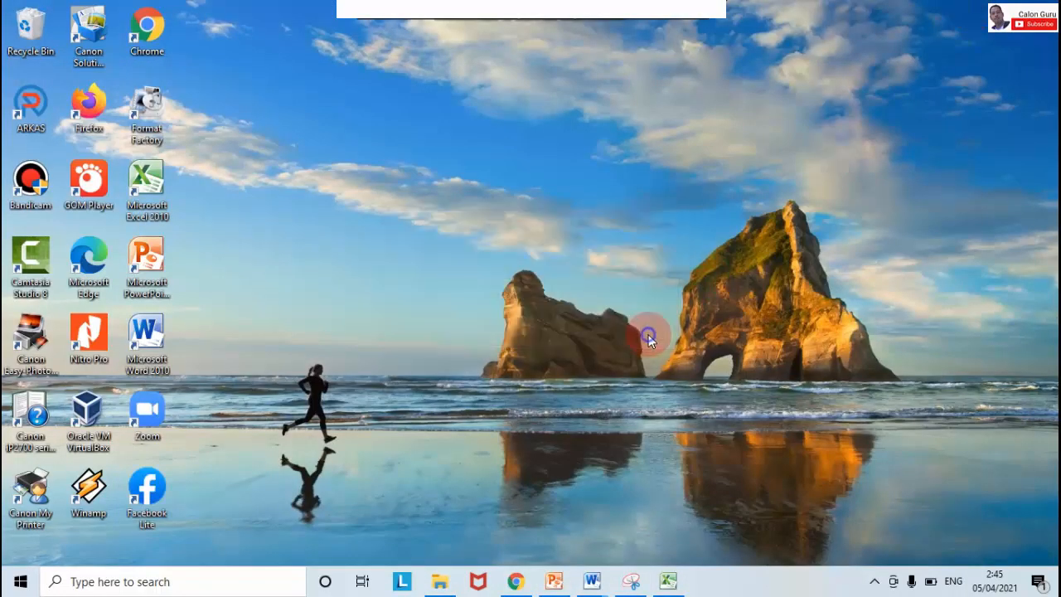
pyautogui.rightClick(650, 335)
pyautogui.click(689, 377)
pyautogui.rightClick(689, 377)
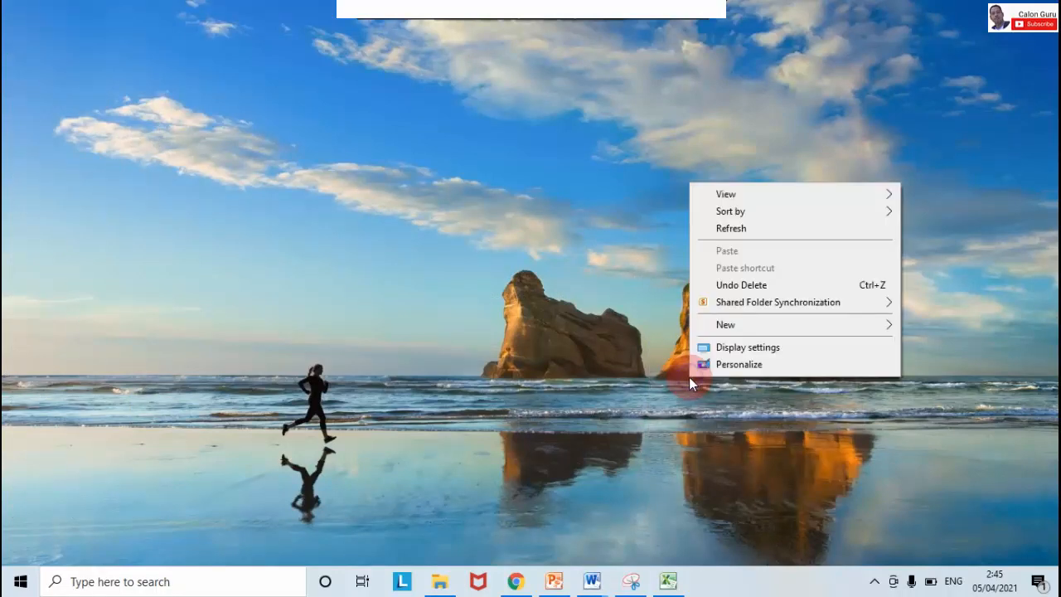
pyautogui.click(737, 228)
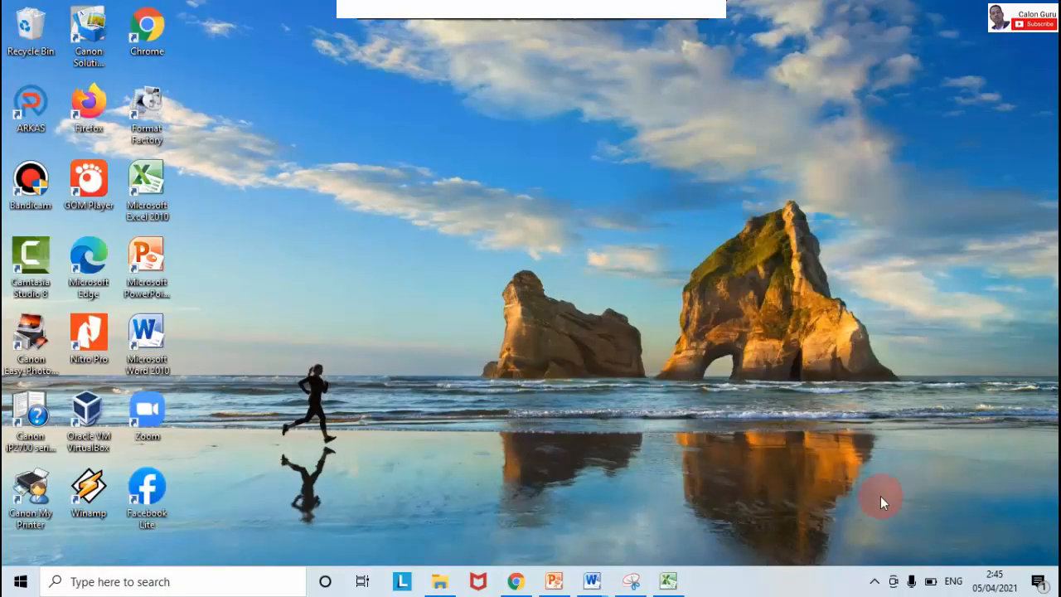
pyautogui.click(875, 582)
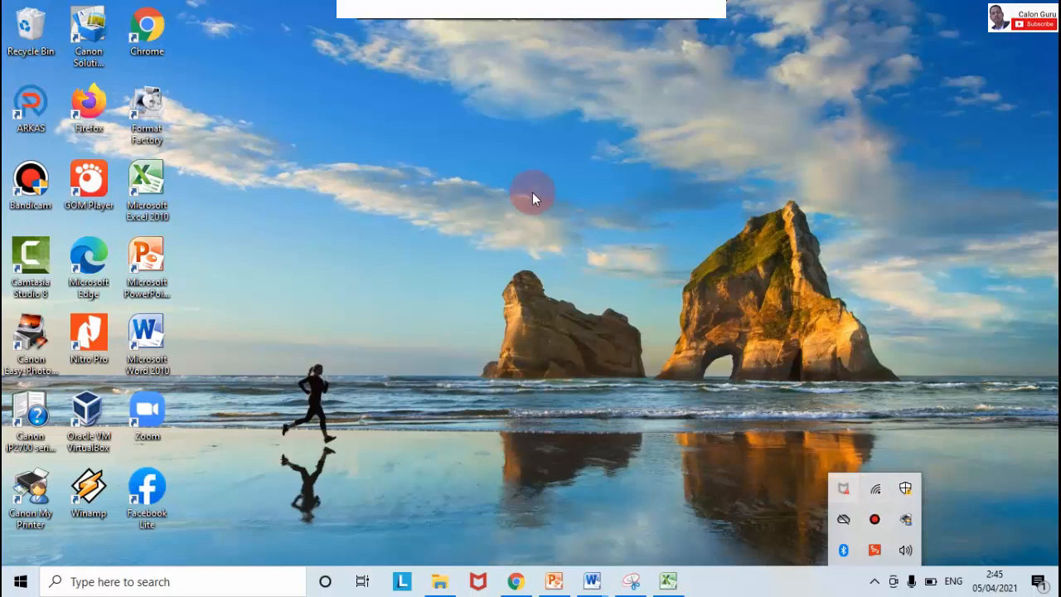
pyautogui.doubleClick(33, 99)
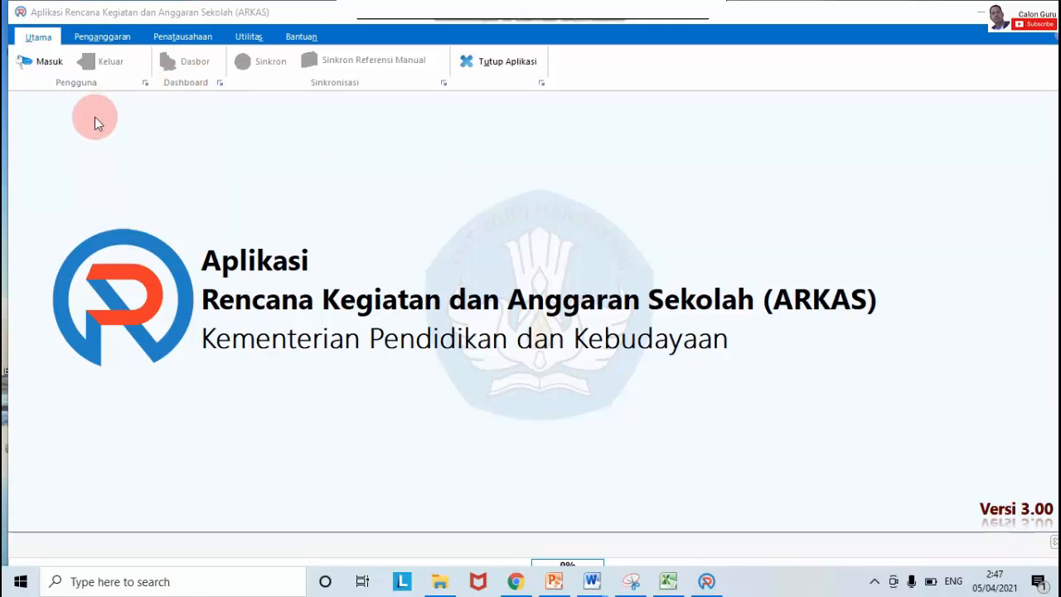
# Step: Log in to ARKAS with the account e-mail and password for Tahun 2021
pyautogui.click(47, 61)
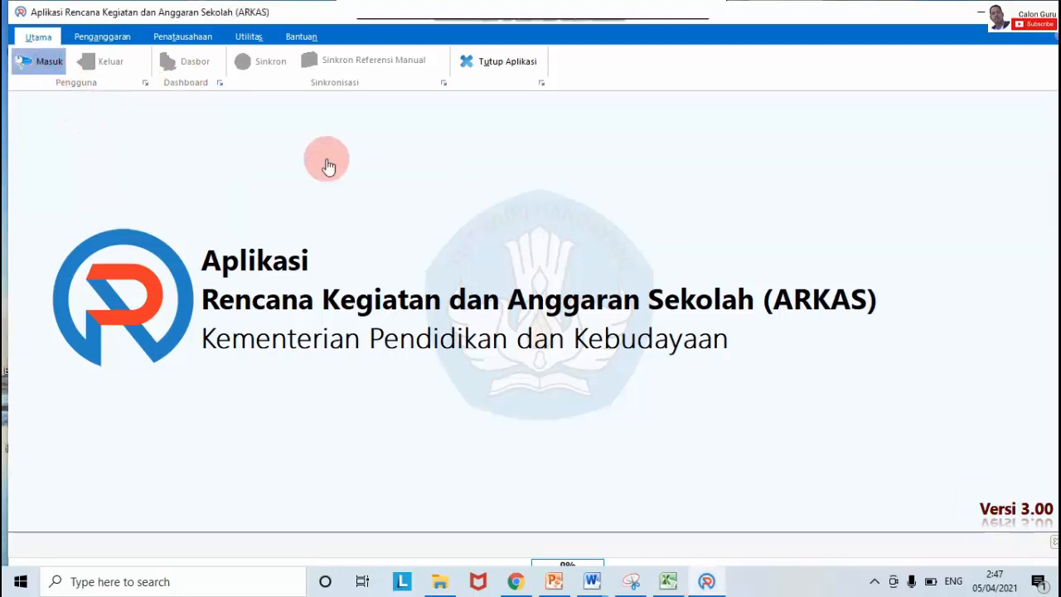
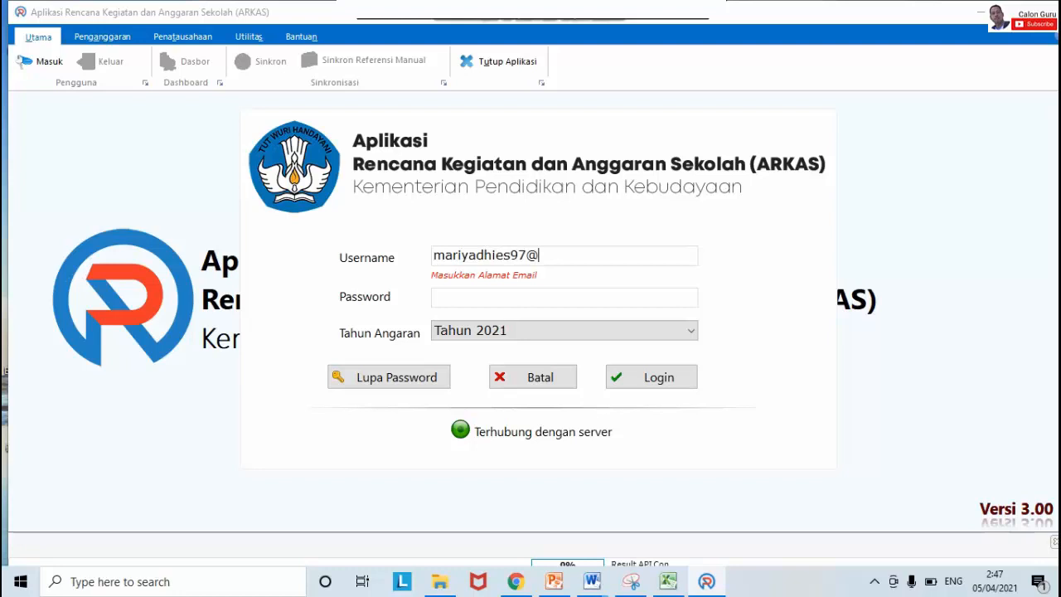
pyautogui.click(592, 295)
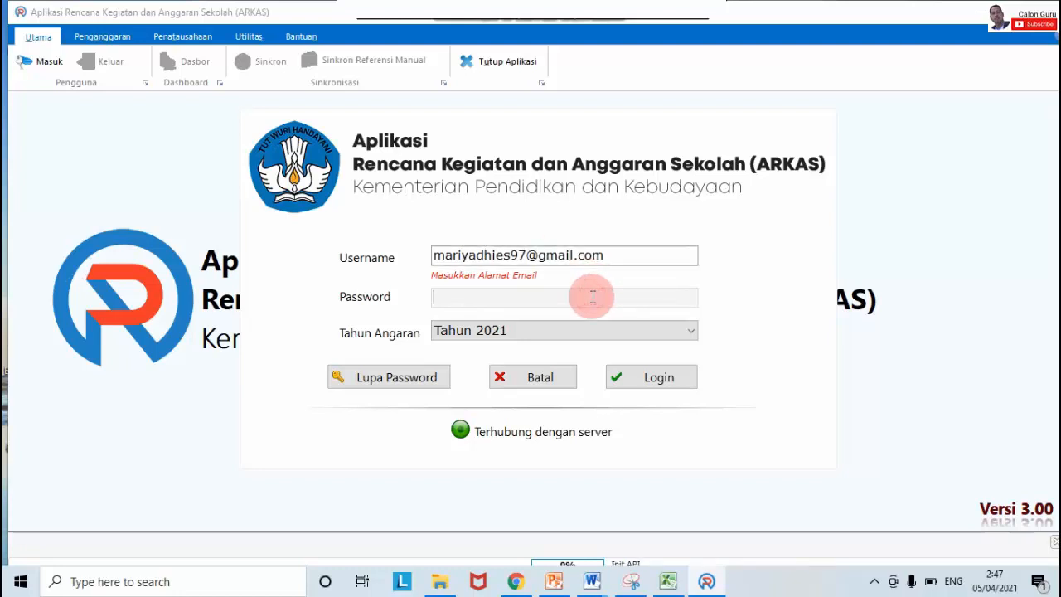
pyautogui.hotkey('ctrl', 'v')
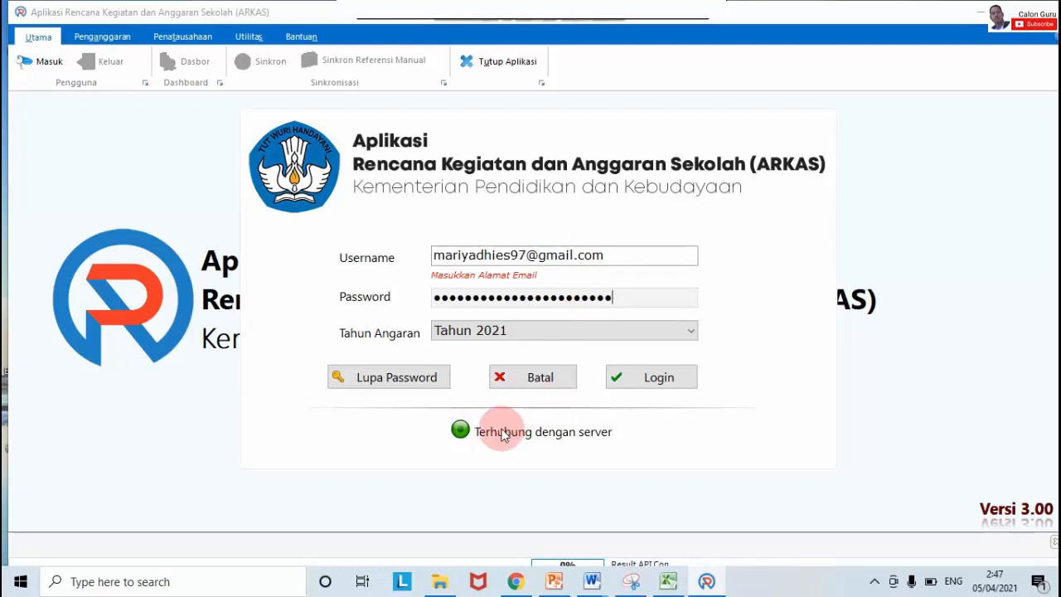
pyautogui.click(680, 379)
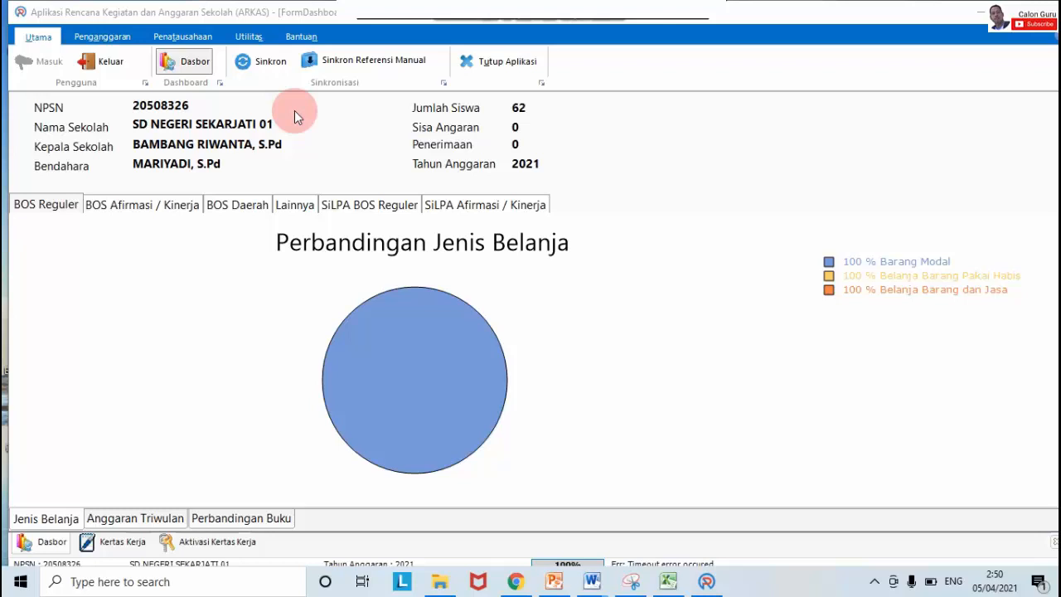
# Step: View the Penganggaran Kertas Kerja worksheet, then go to Aktivasi Kertas Kerja
pyautogui.click(103, 38)
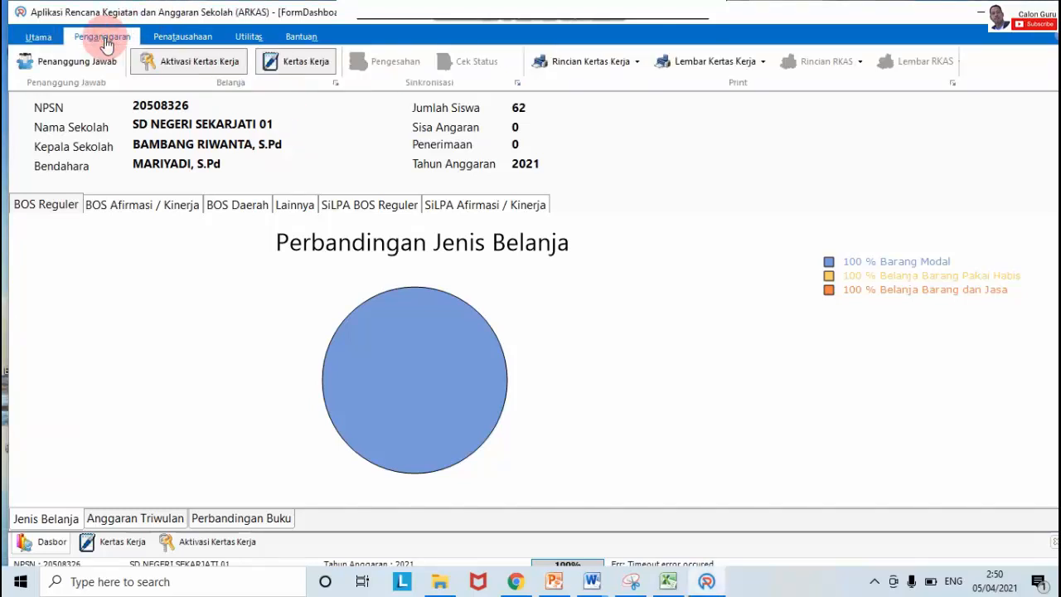
pyautogui.click(304, 63)
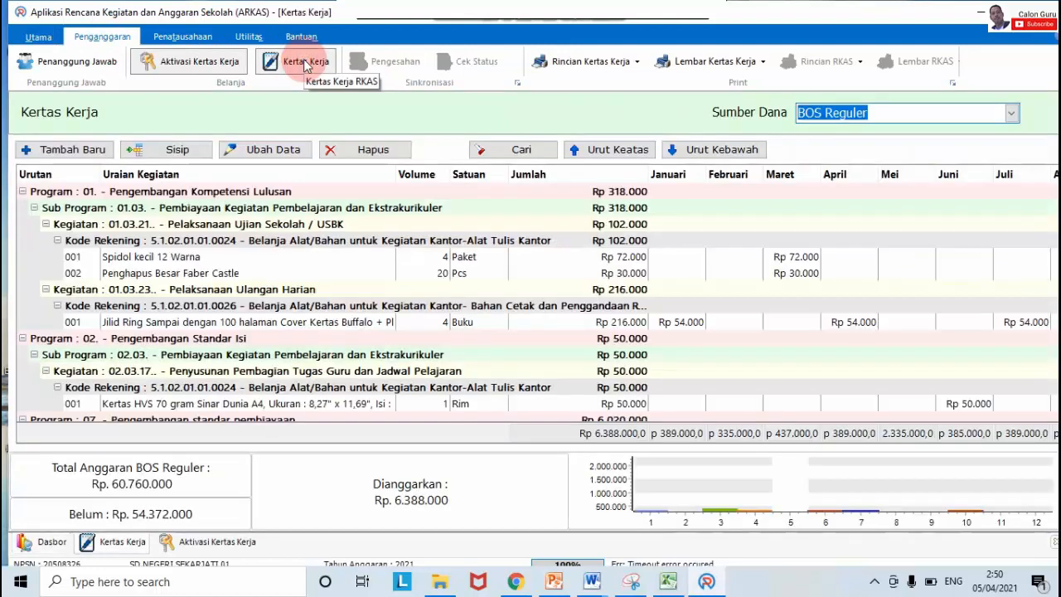
pyautogui.click(199, 63)
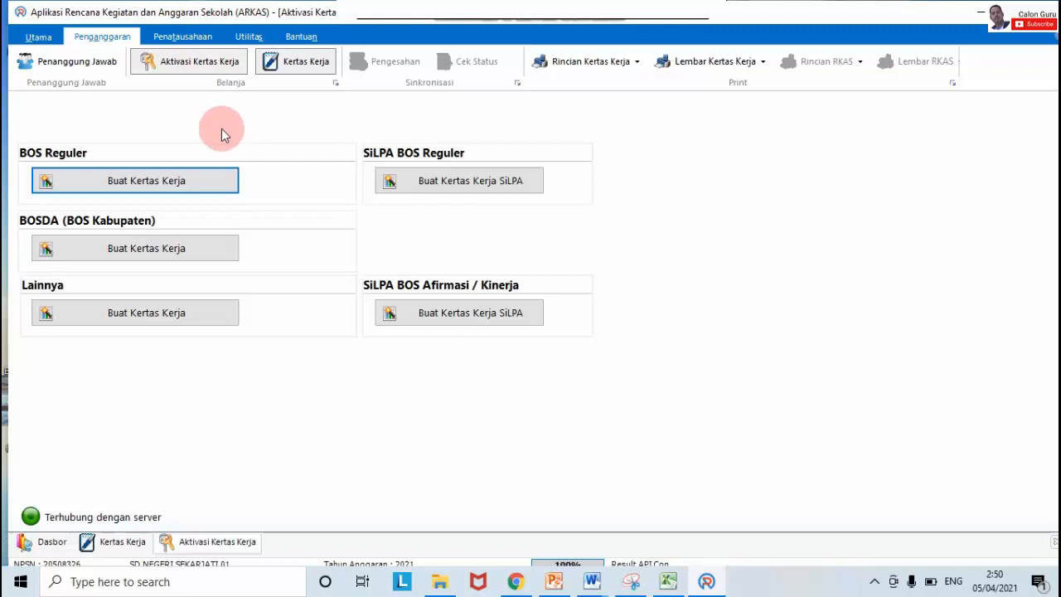
# Step: Create the BOS Reguler Kertas Kerja at 60.760.000 with Copy dari Anggaran Tahun Sebelumnya ticked
pyautogui.click(142, 187)
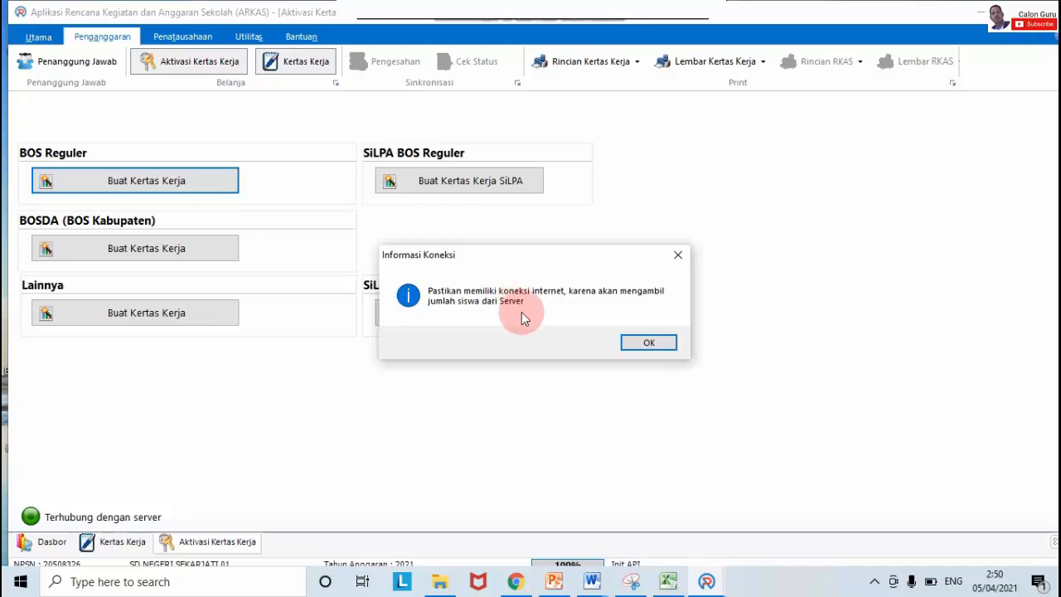
pyautogui.click(651, 343)
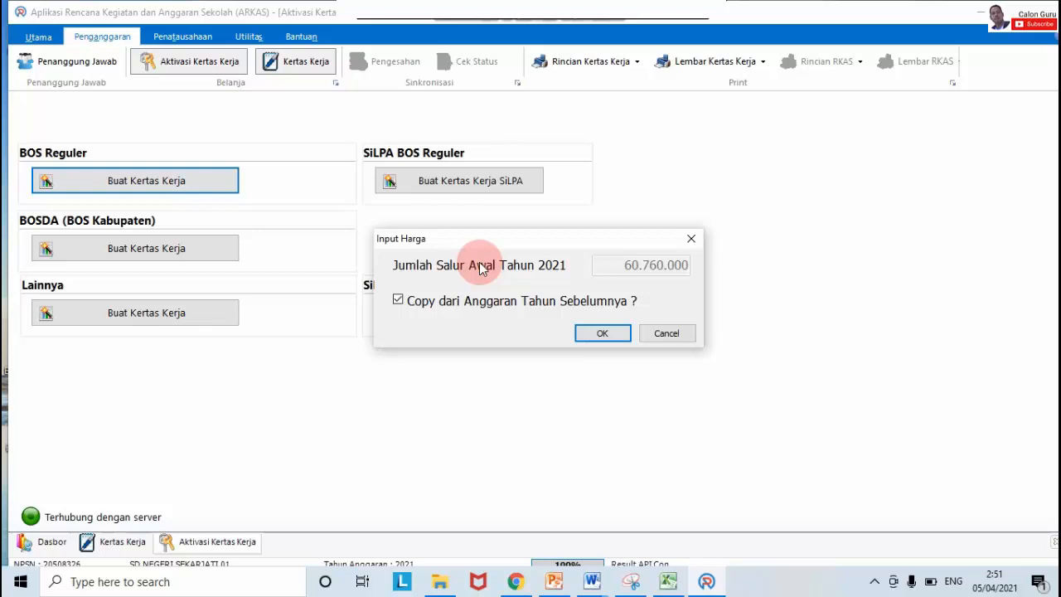
pyautogui.click(397, 301)
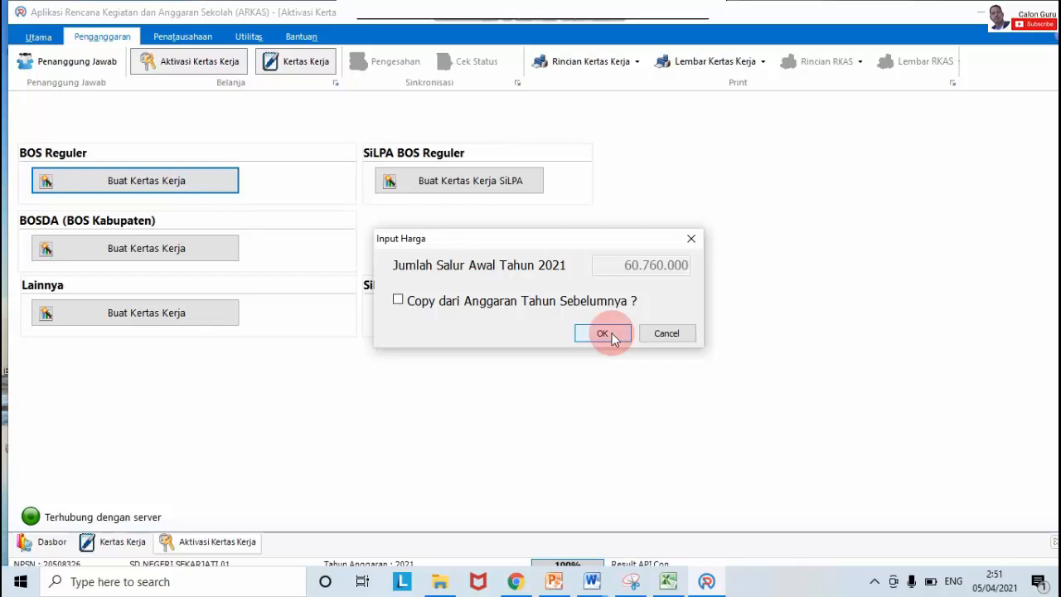
pyautogui.click(399, 303)
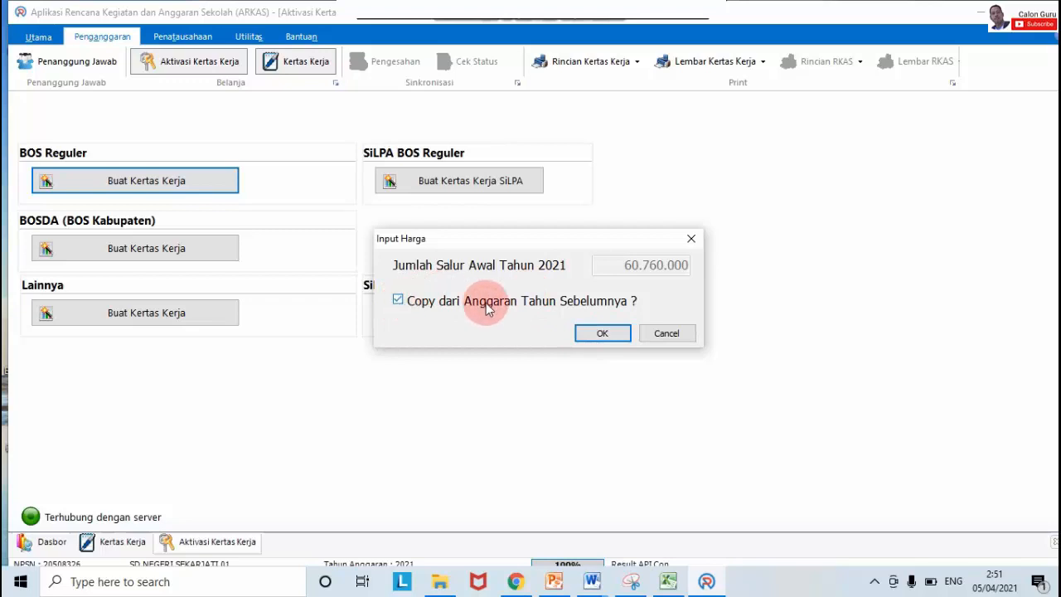
pyautogui.click(600, 332)
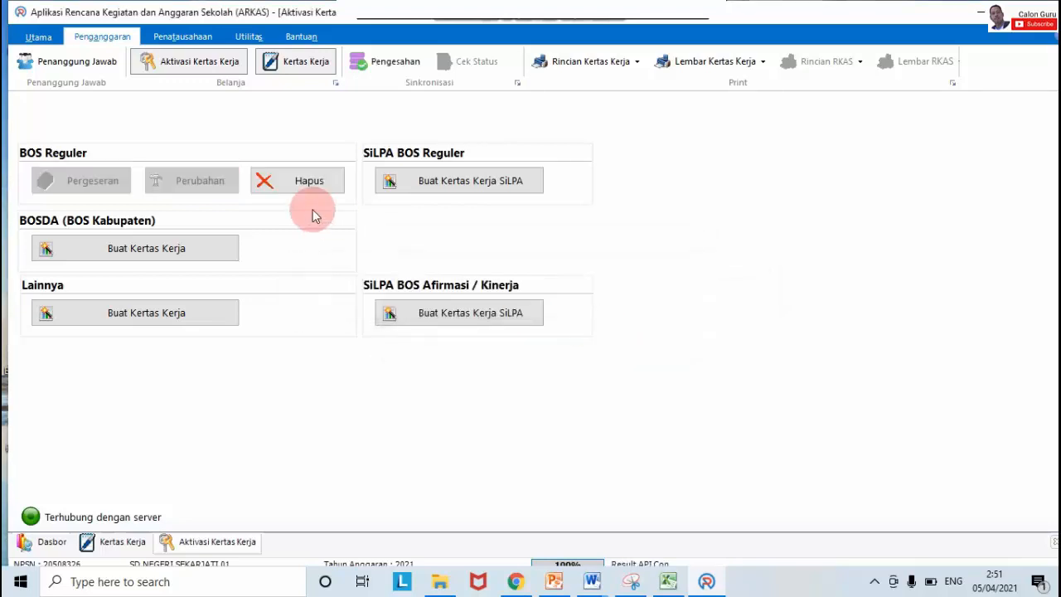
# Step: View the Kertas Kerja with BOS Reguler as funding source and select the Penghapus Besar Faber Castle row
pyautogui.click(280, 66)
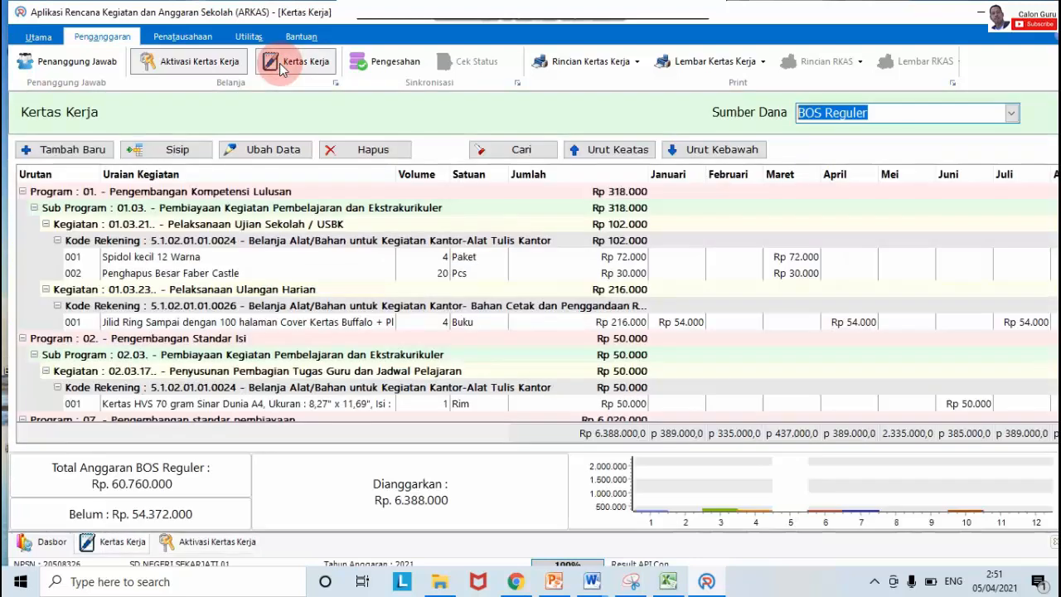
pyautogui.click(864, 114)
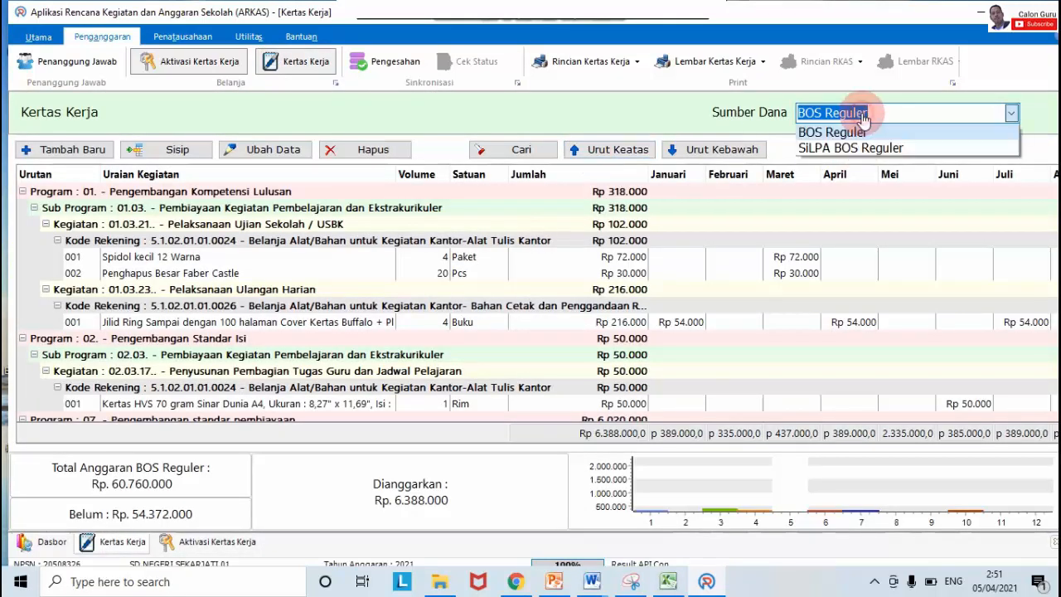
pyautogui.click(864, 134)
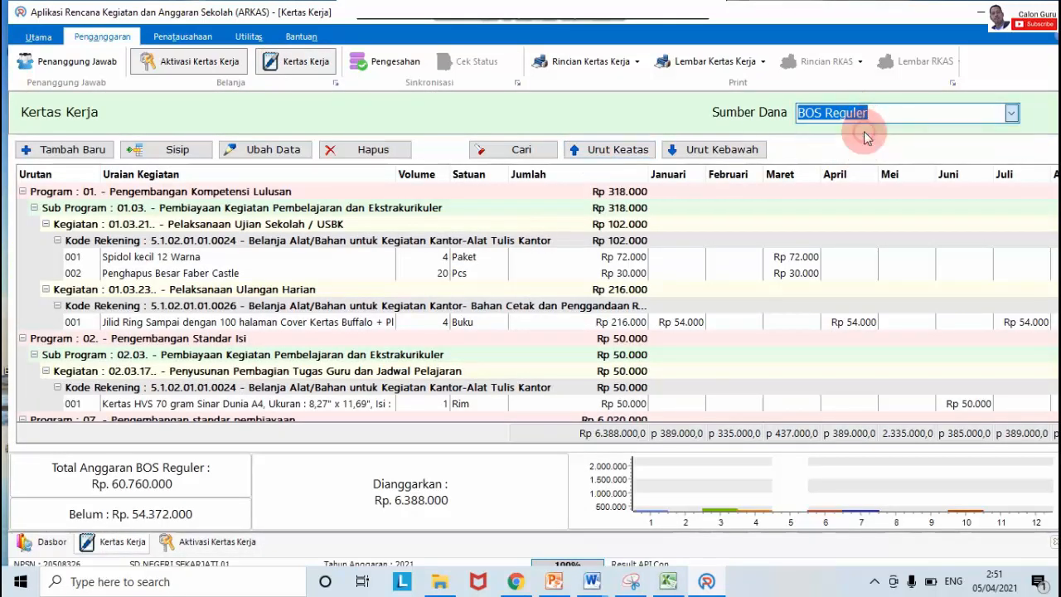
pyautogui.click(624, 271)
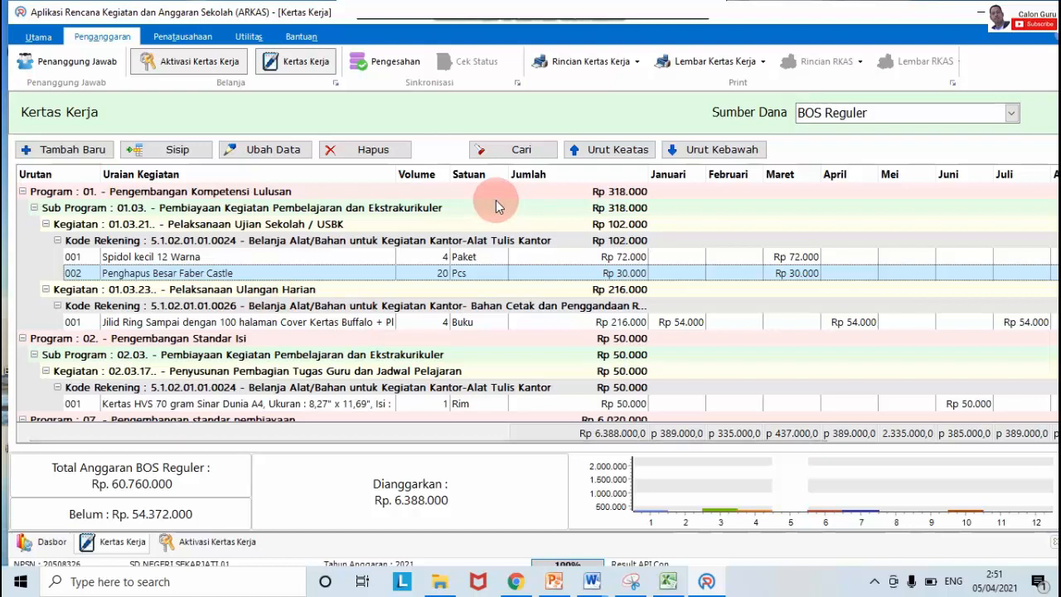
# Step: Return to the Aktivasi Kertas Kerja page via the Penganggaran tab
pyautogui.click(38, 39)
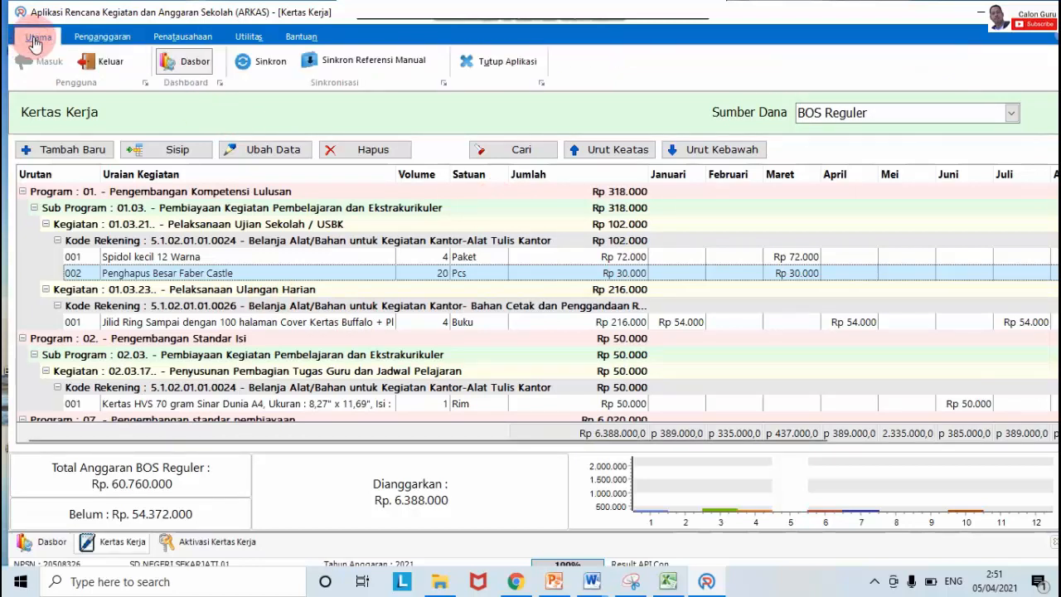
pyautogui.click(102, 37)
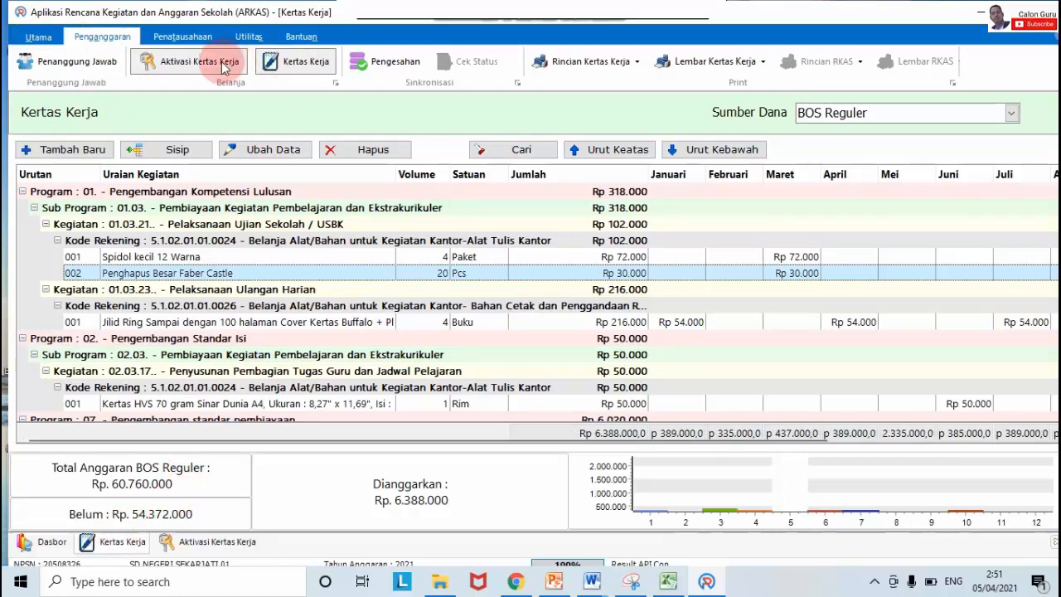
pyautogui.click(222, 61)
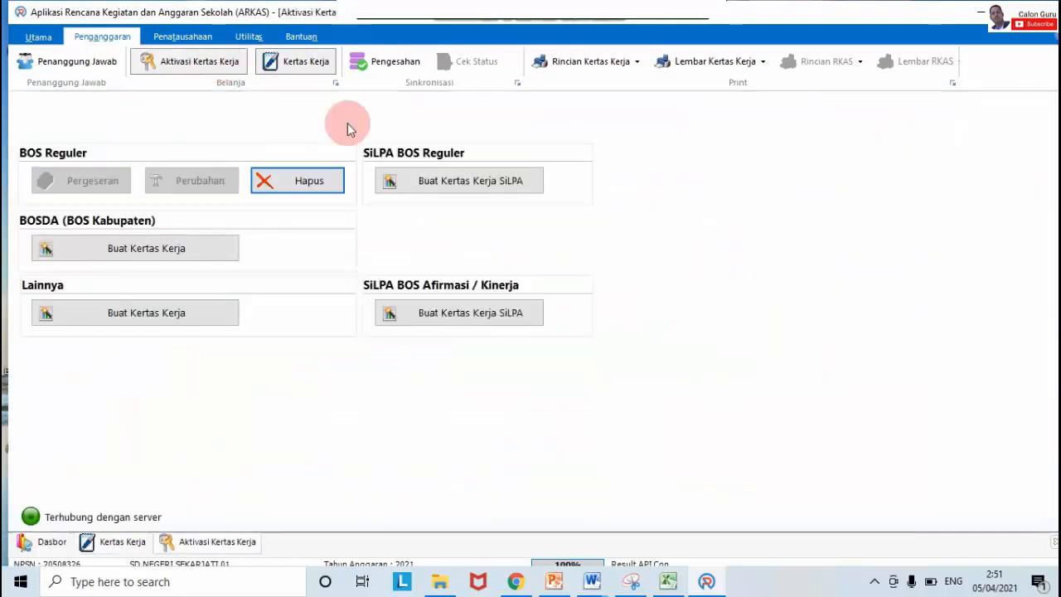
# Step: Delete the BOS Reguler budget, confirming all three Hapus Anggaran prompts
pyautogui.click(329, 184)
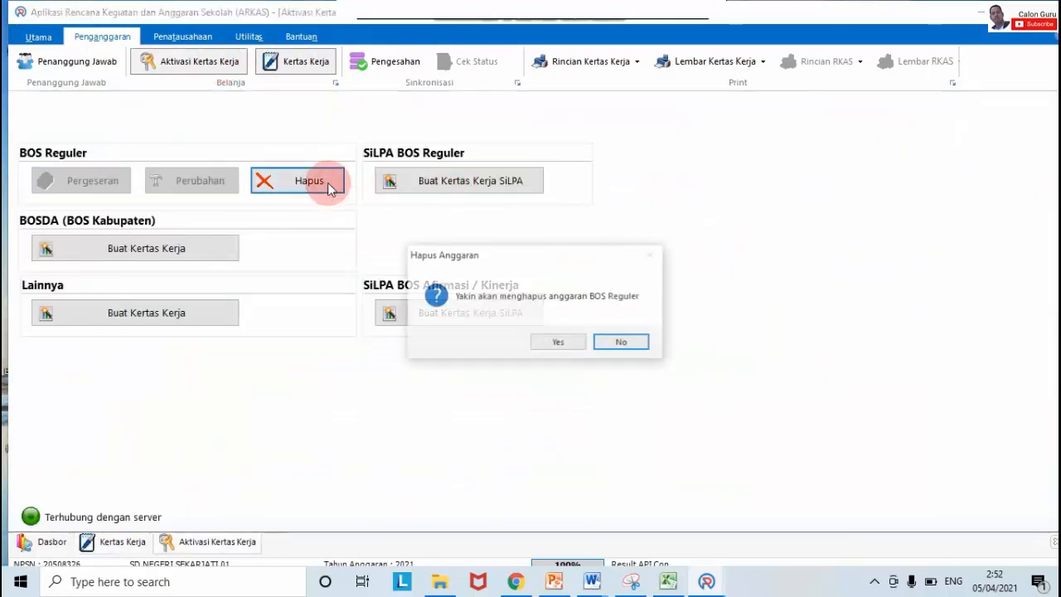
pyautogui.click(563, 341)
pyautogui.click(569, 343)
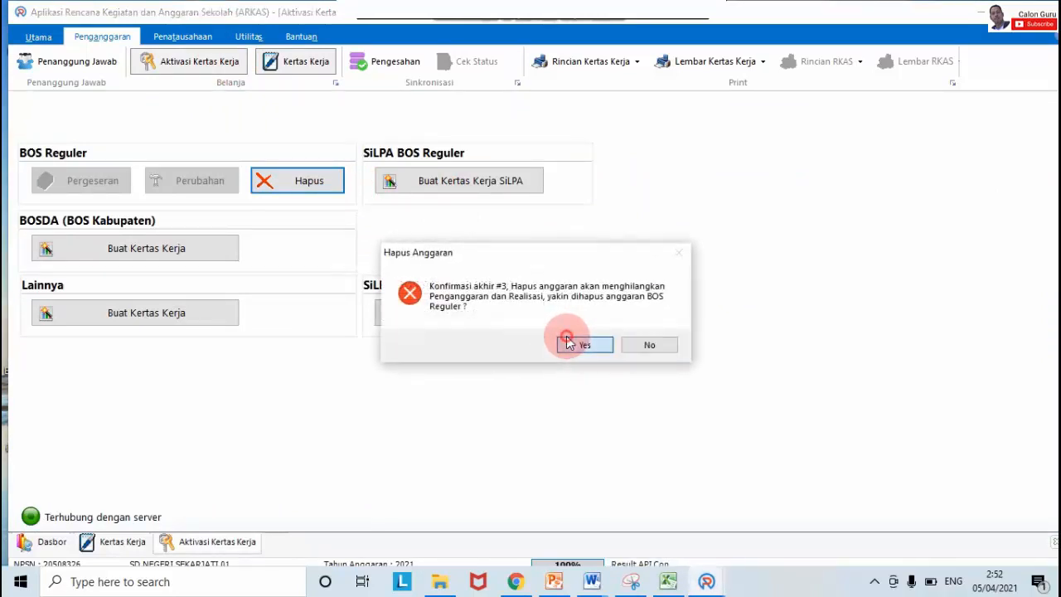
pyautogui.click(570, 344)
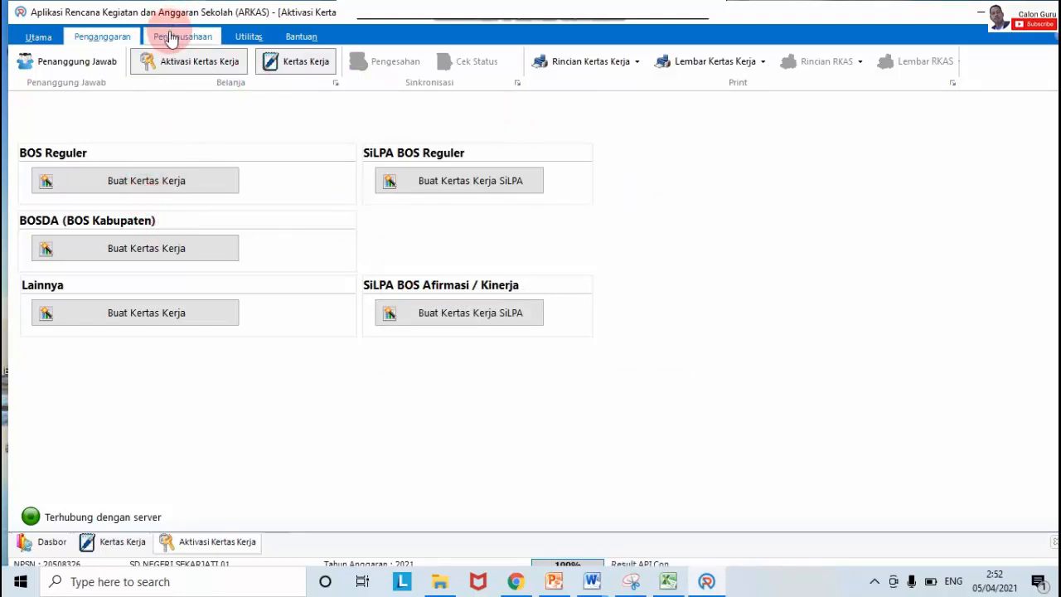
# Step: Exit ARKAS through Tutup Aplikasi > Keluar and relaunch it from the desktop icon
pyautogui.click(277, 67)
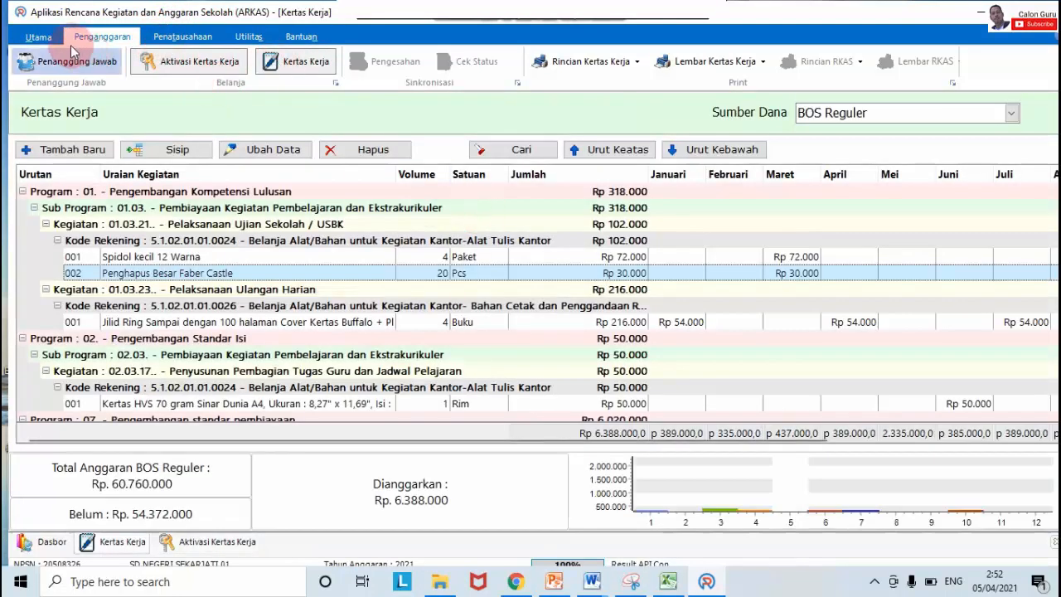
pyautogui.click(41, 39)
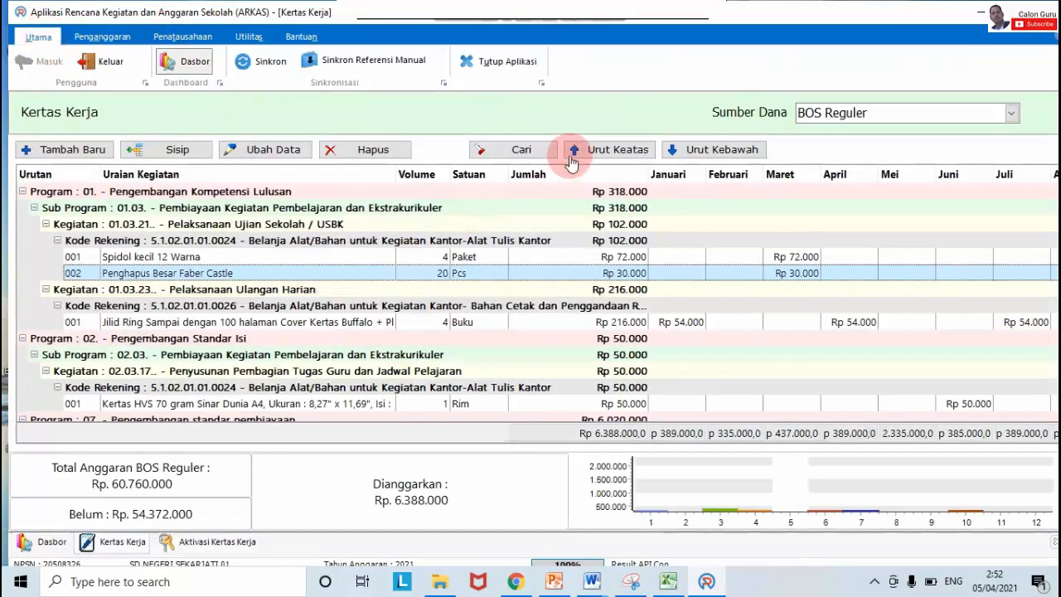
pyautogui.click(501, 73)
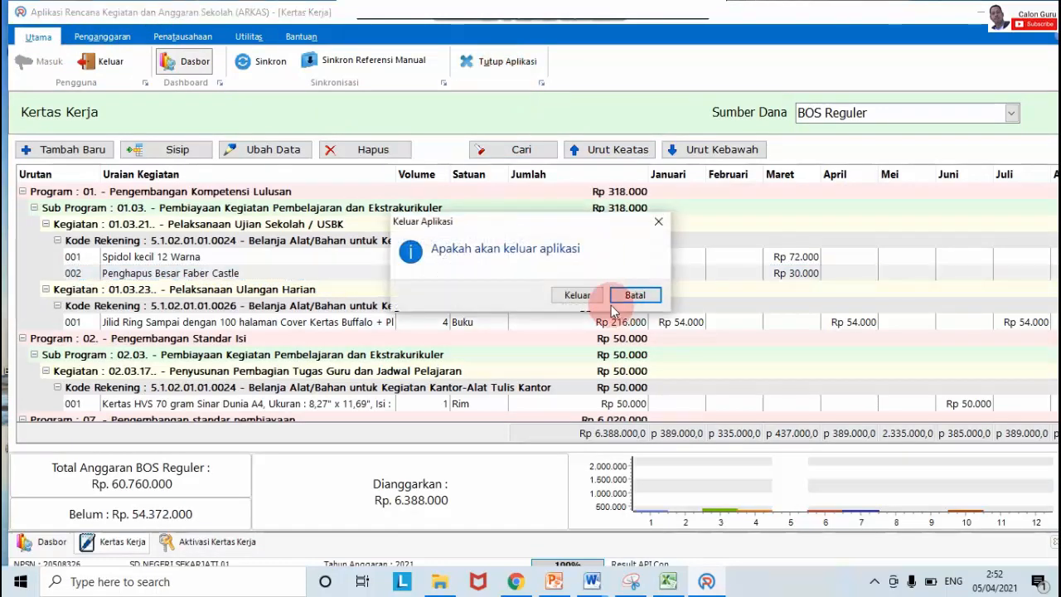
pyautogui.click(580, 298)
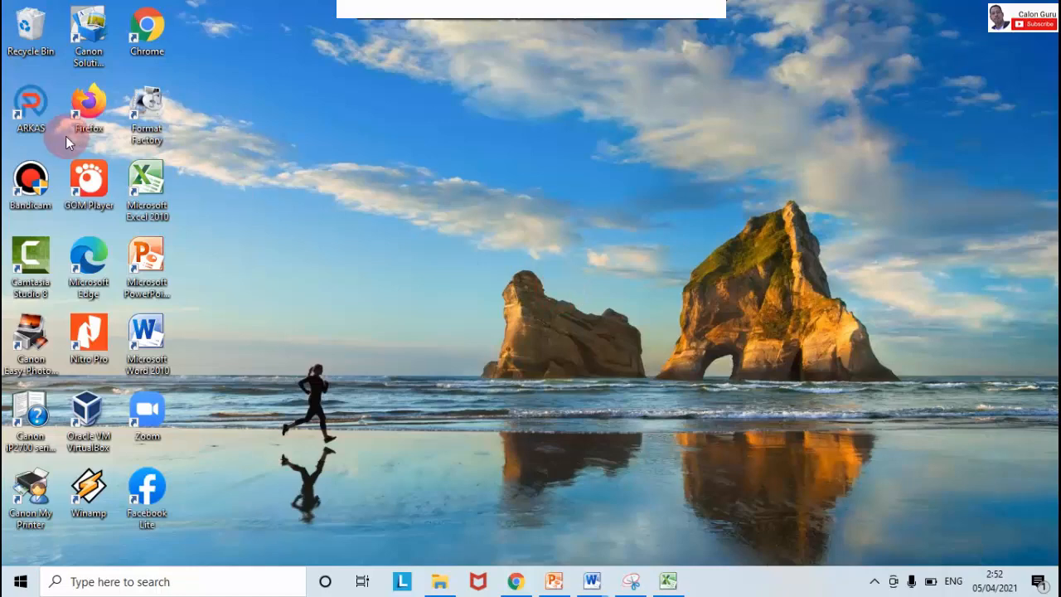
pyautogui.doubleClick(30, 104)
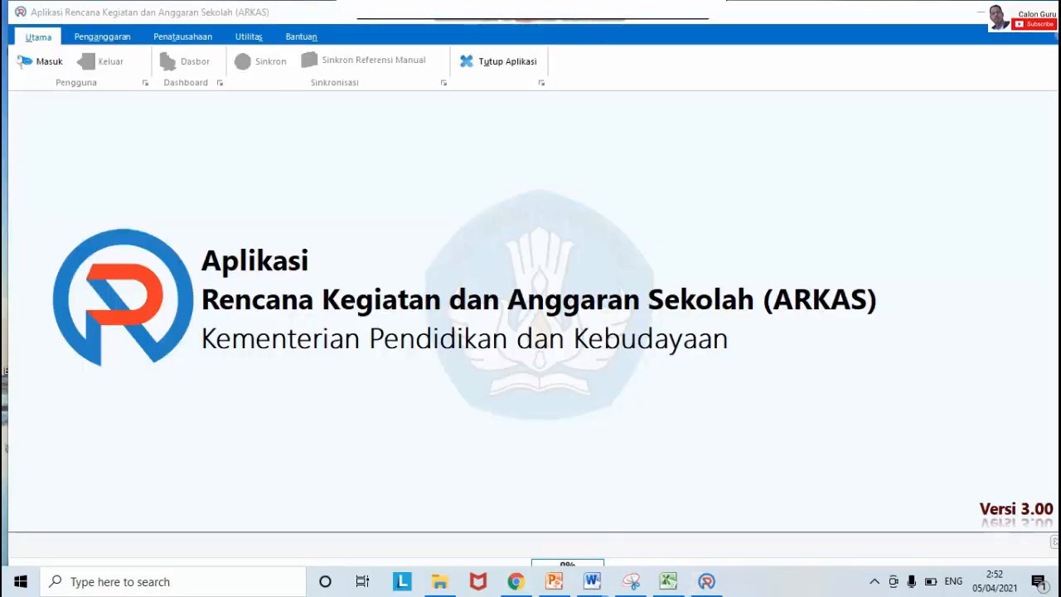
# Step: Sign in to ARKAS for 2021 with the account e-mail and password
pyautogui.click(47, 62)
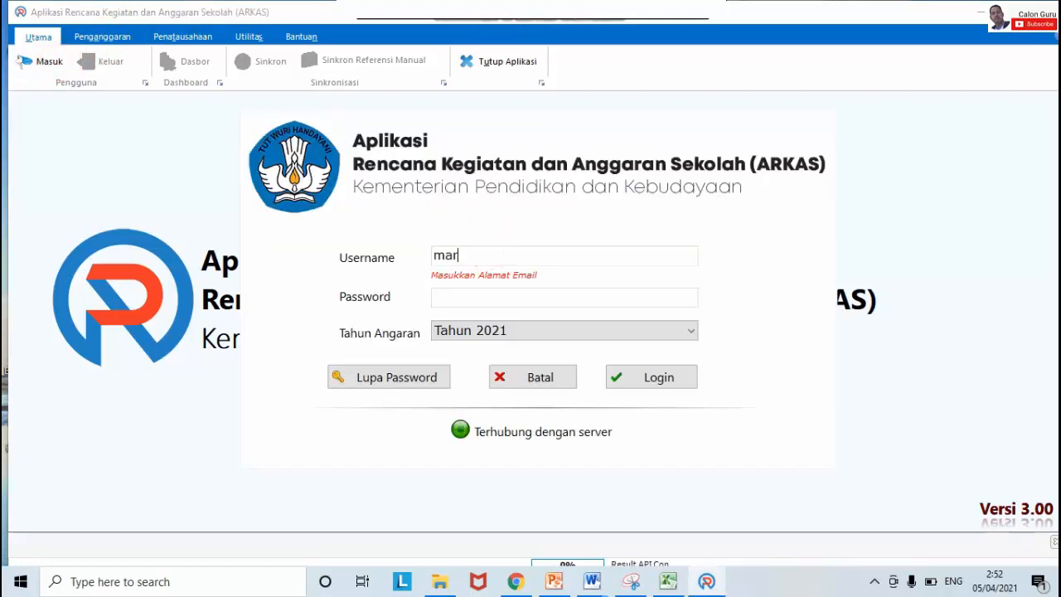
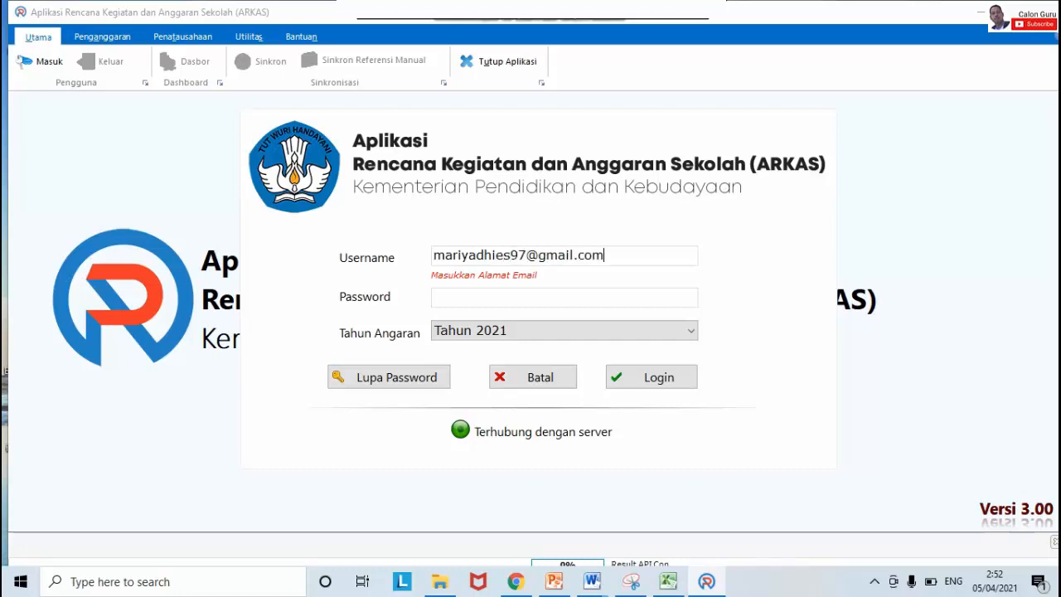
pyautogui.click(520, 297)
pyautogui.write('*********************')
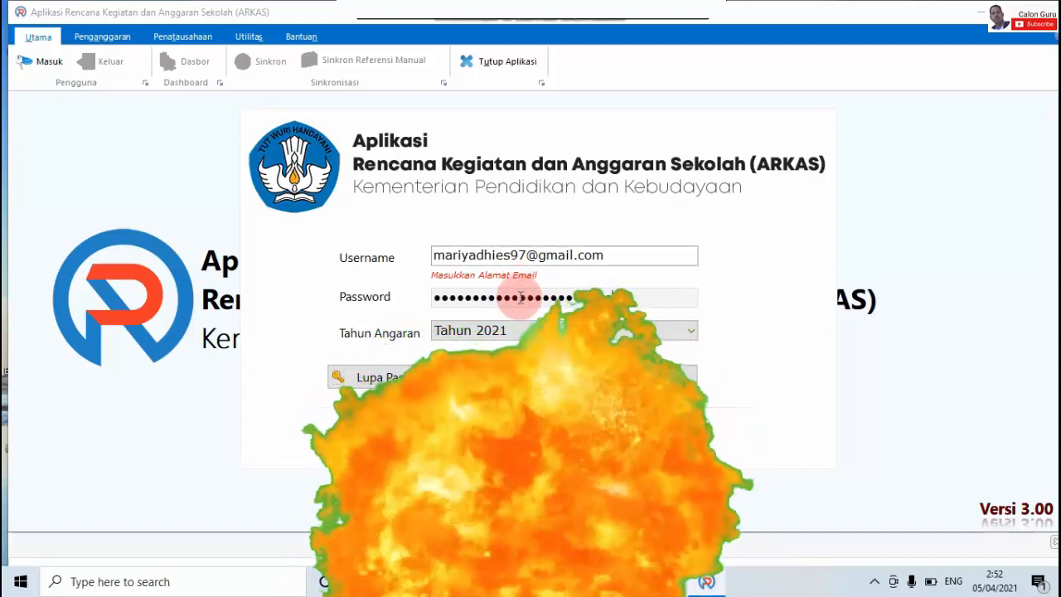
pyautogui.click(658, 378)
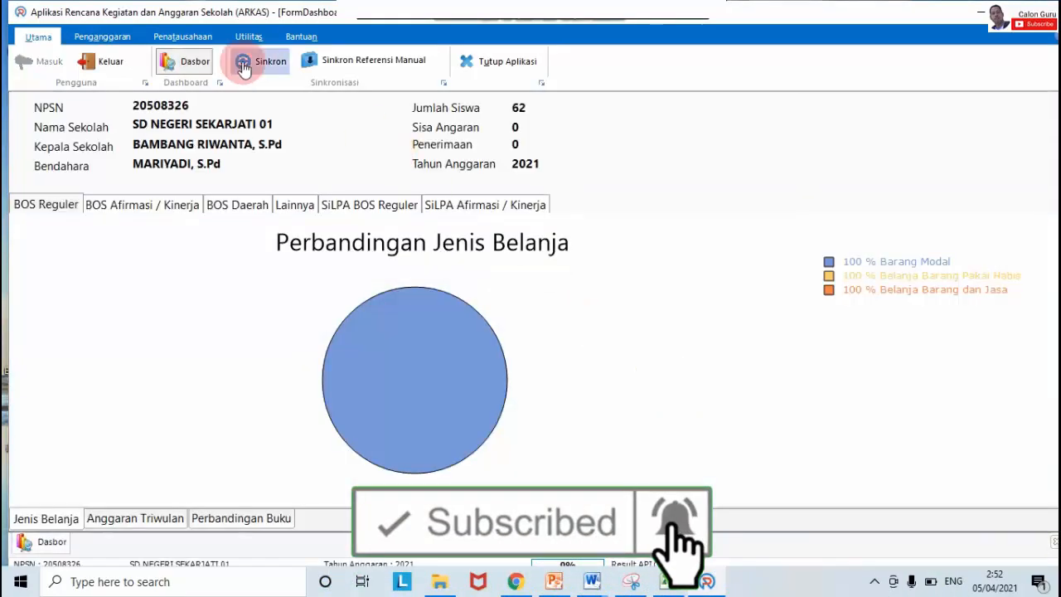
# Step: Confirm the Kertas Kerja Sumber Dana list is empty, then open Aktivasi Kertas Kerja
pyautogui.click(100, 36)
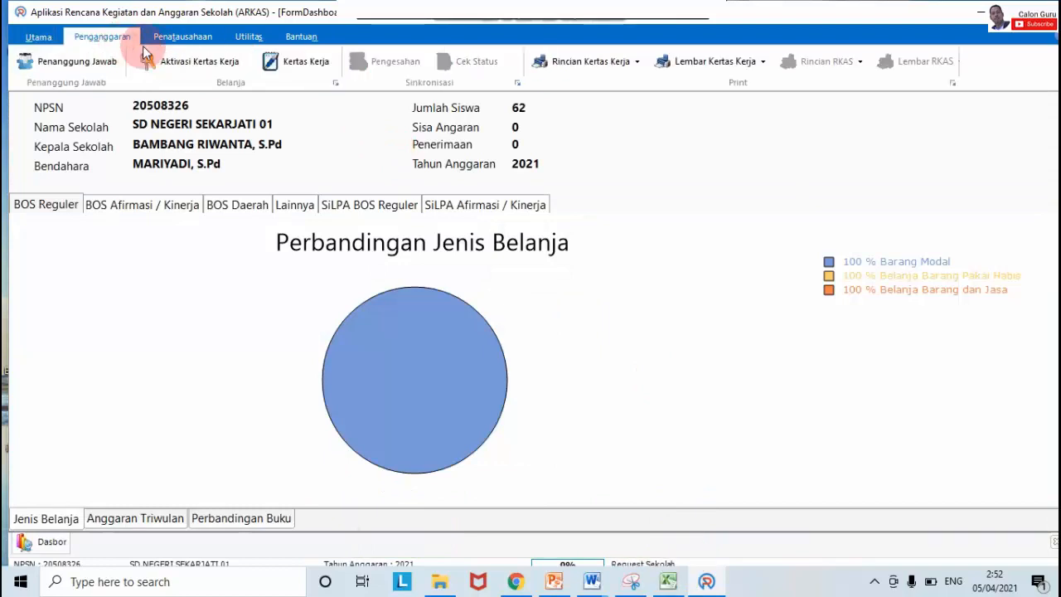
pyautogui.click(274, 65)
pyautogui.click(822, 111)
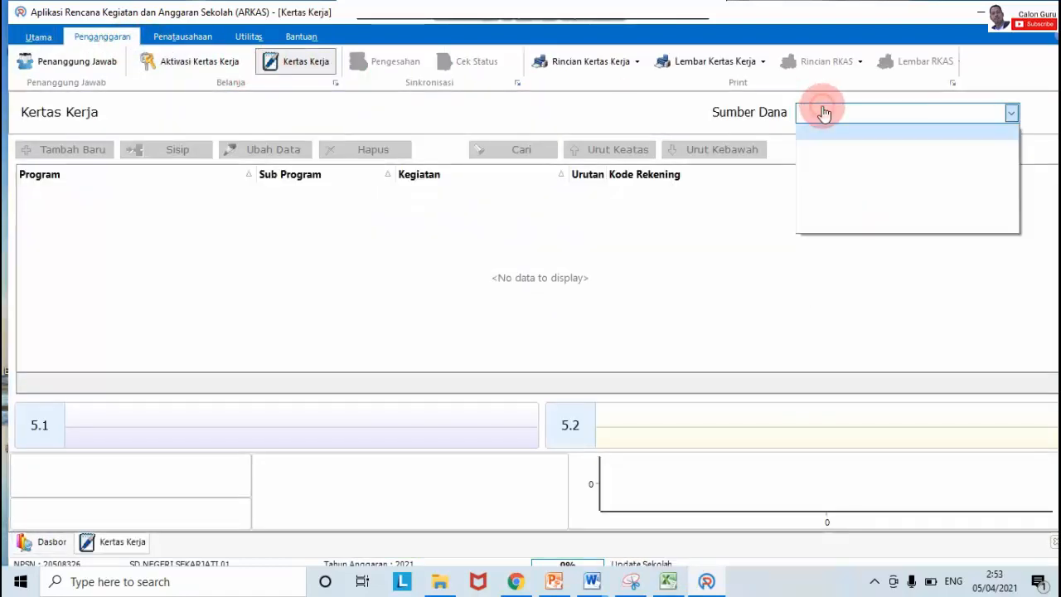
pyautogui.click(42, 38)
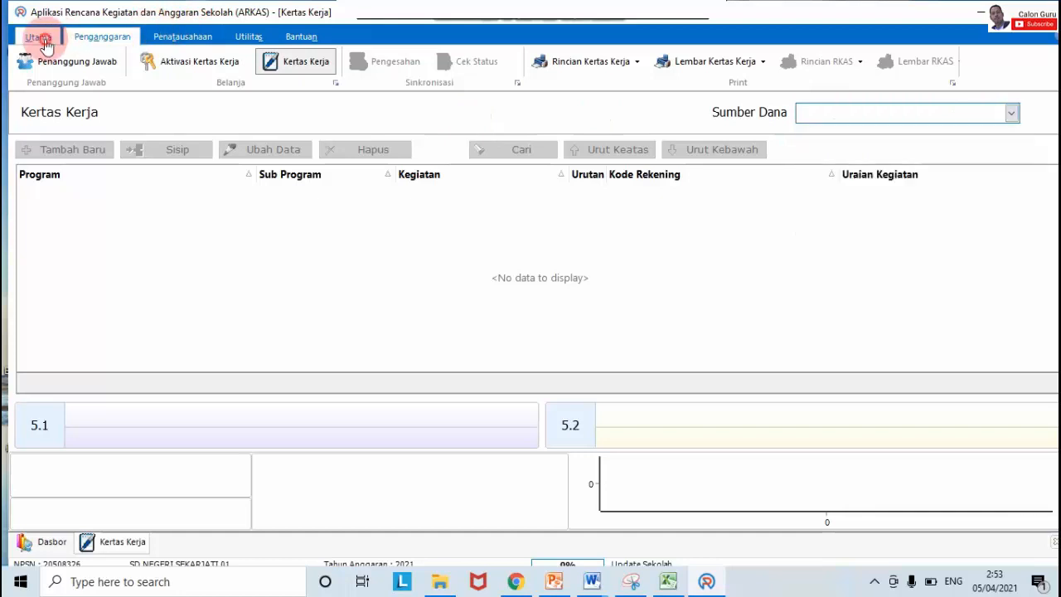
pyautogui.click(116, 39)
pyautogui.click(174, 64)
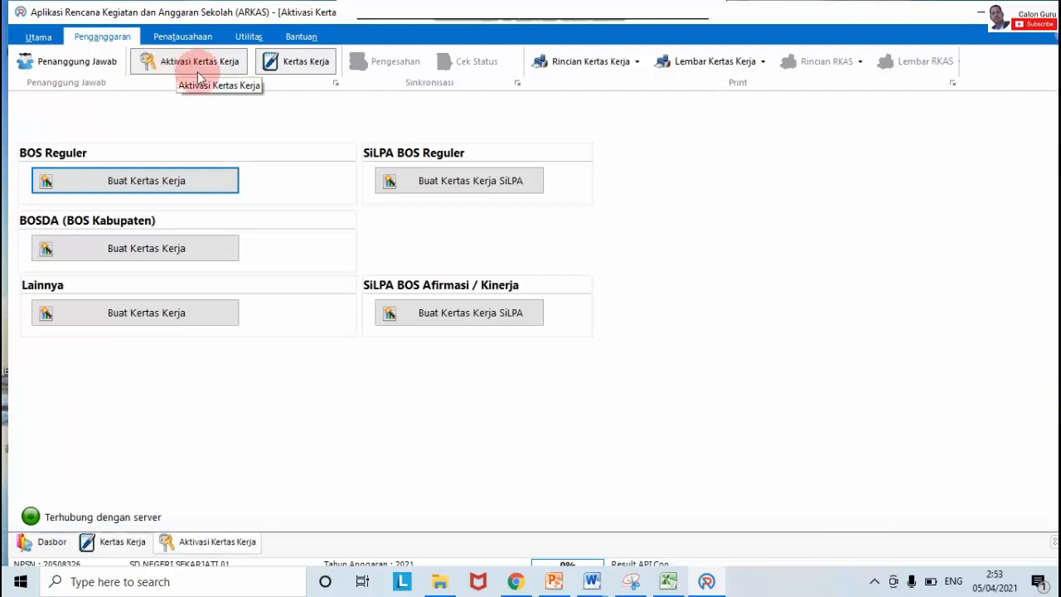
# Step: Recreate the BOS Reguler Kertas Kerja at 60.760.000, copying last year's budget
pyautogui.click(170, 184)
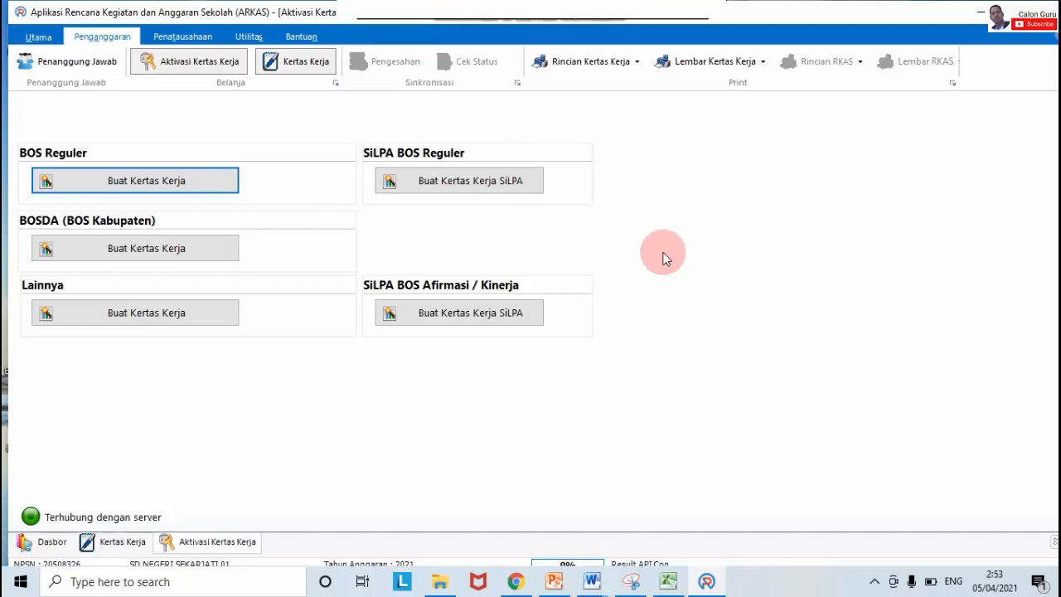
pyautogui.click(187, 184)
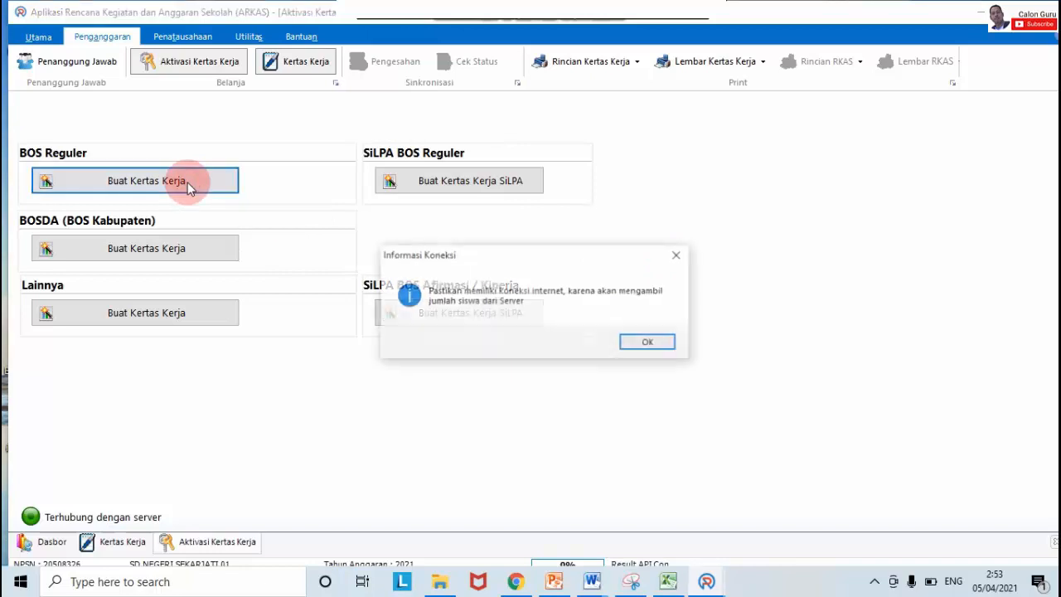
pyautogui.click(648, 342)
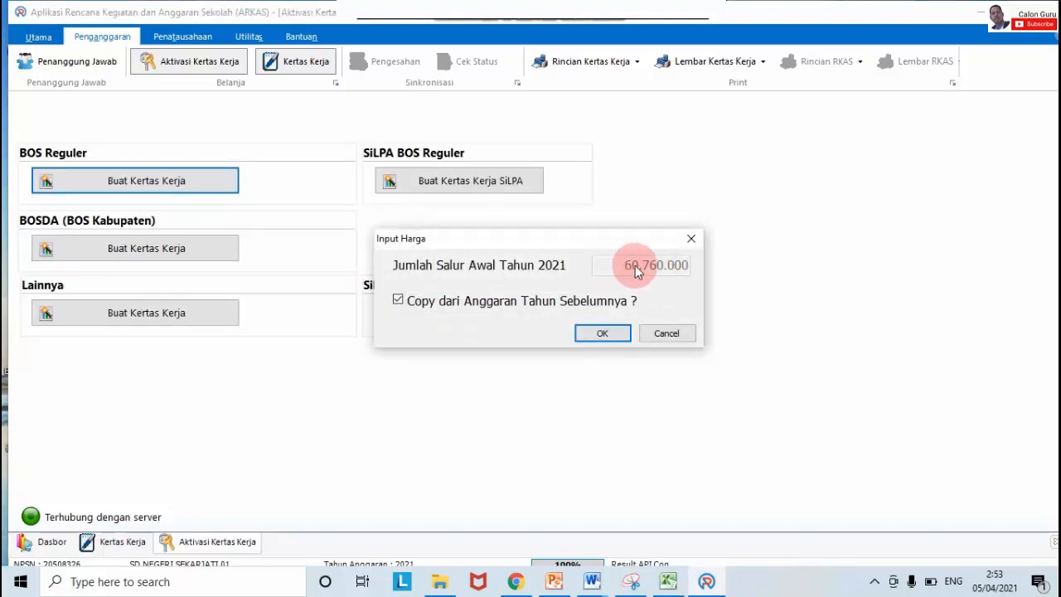
pyautogui.click(611, 332)
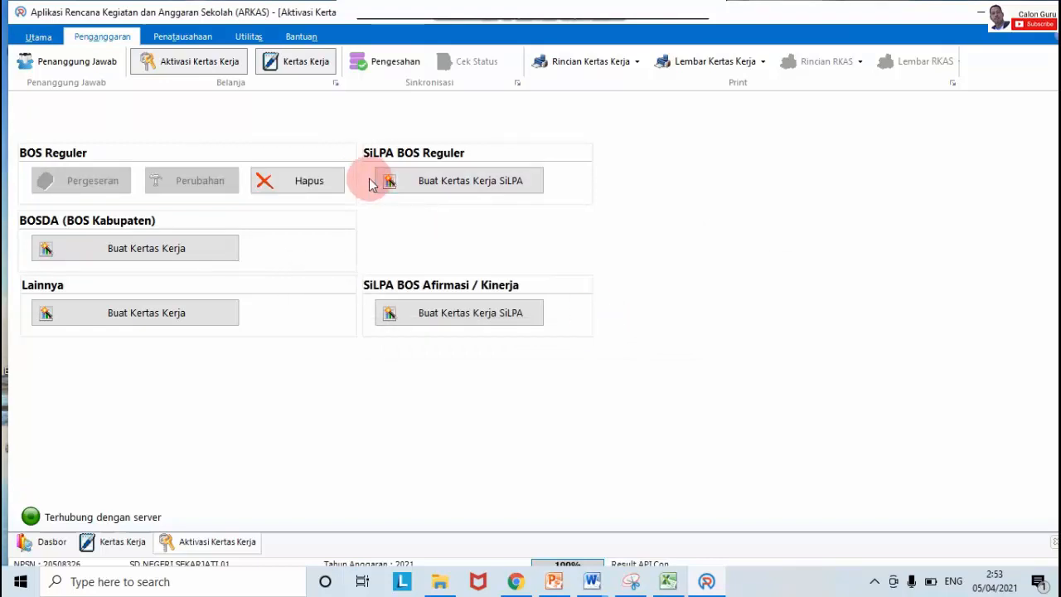
# Step: Delete the newly created BOS Reguler budget, confirming each deletion prompt
pyautogui.click(329, 189)
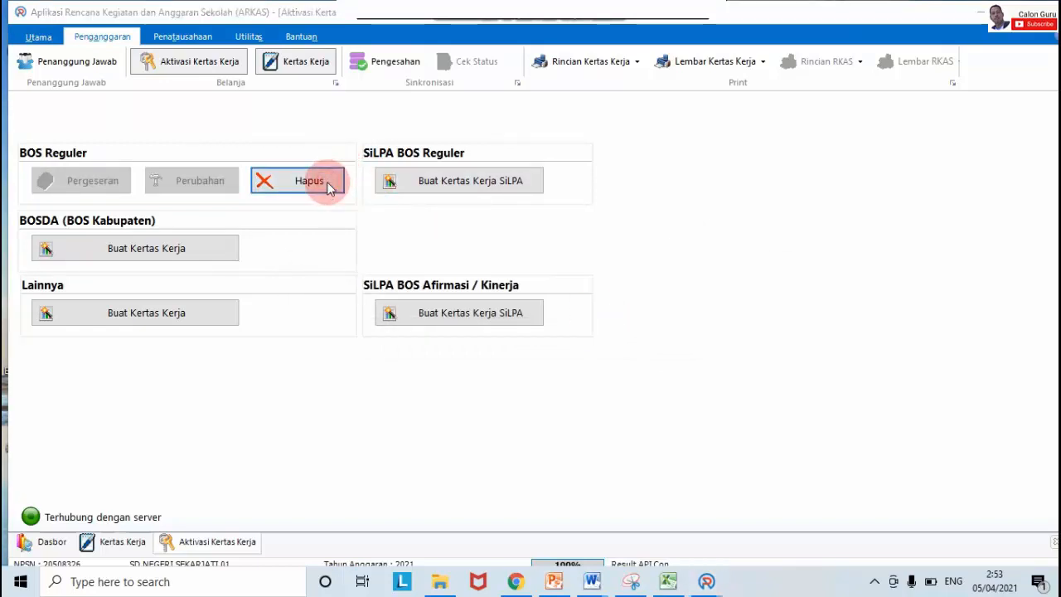
pyautogui.click(571, 344)
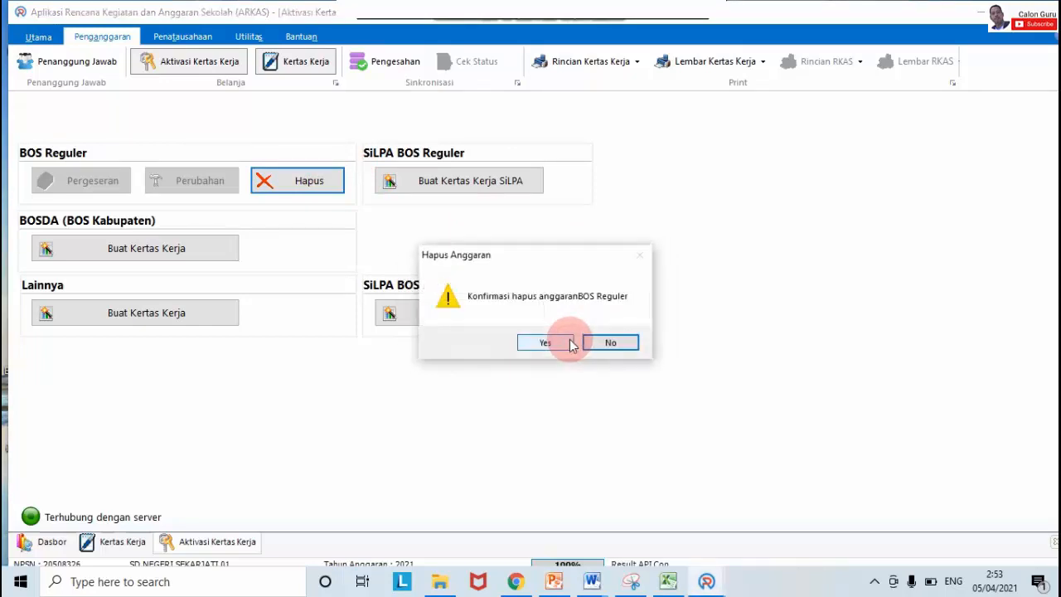
pyautogui.click(571, 346)
pyautogui.click(569, 344)
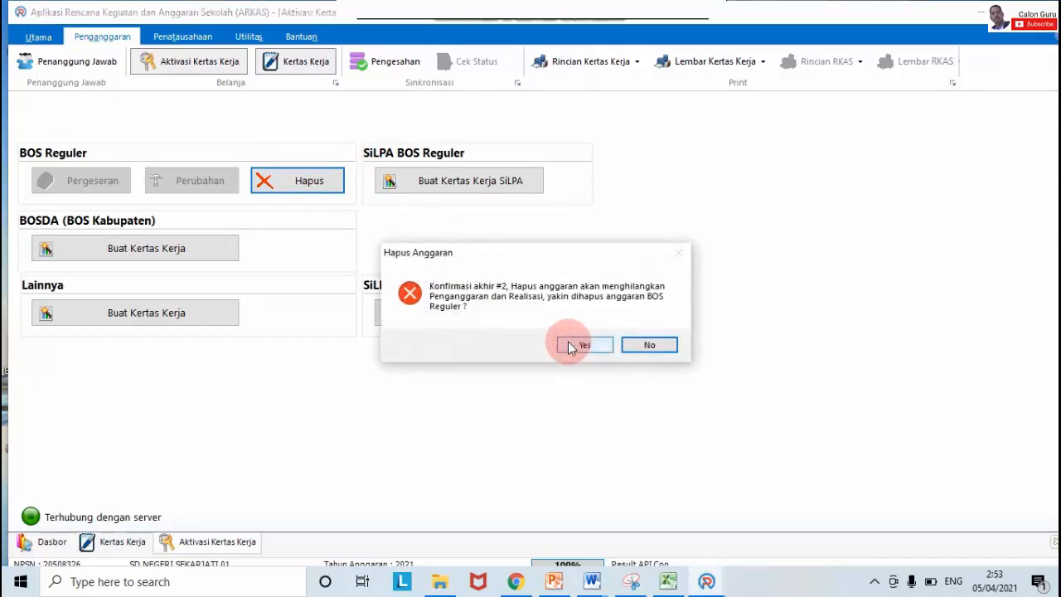
pyautogui.click(569, 344)
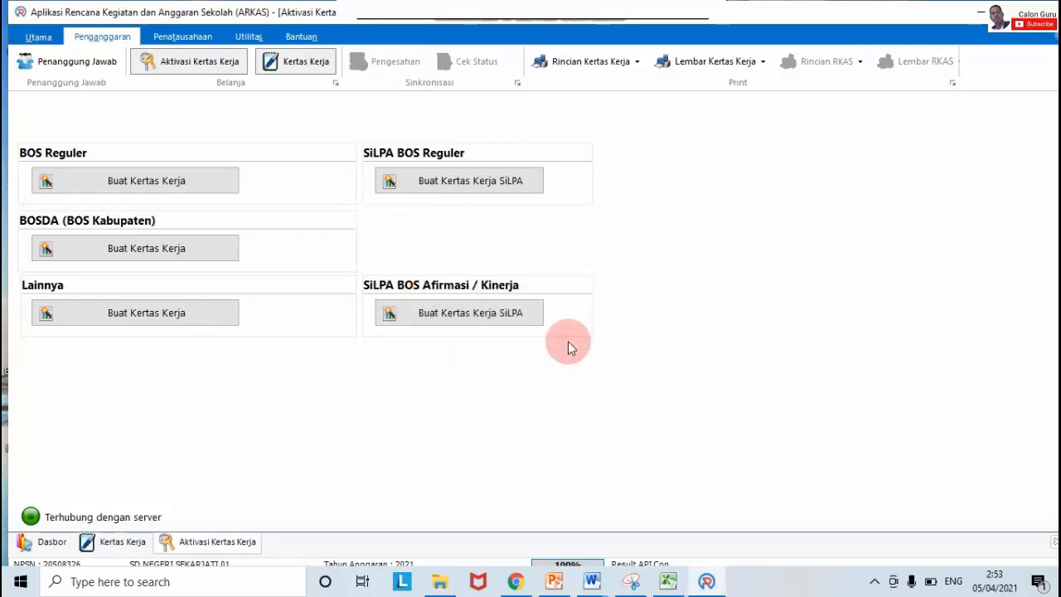
# Step: Create a fresh BOS Reguler worksheet from 60.760.000 without copying last year's budget
pyautogui.click(189, 192)
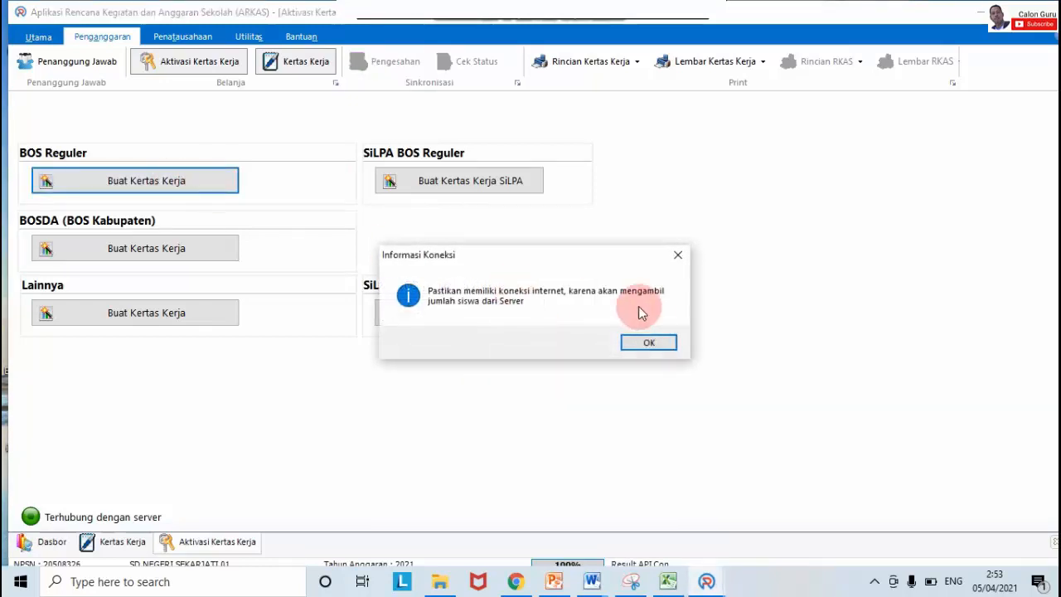
pyautogui.click(648, 344)
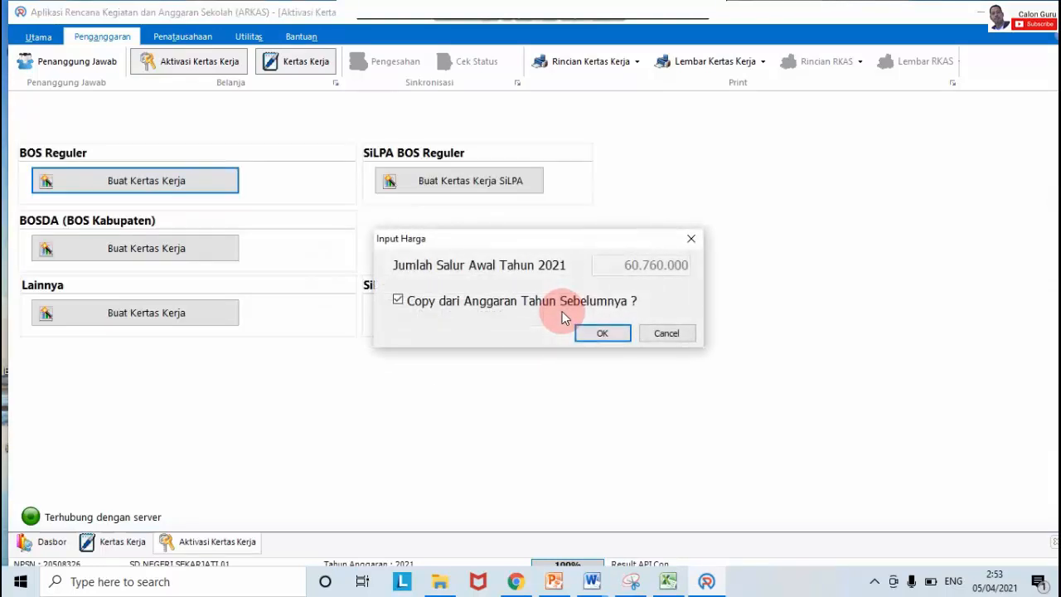
pyautogui.click(399, 300)
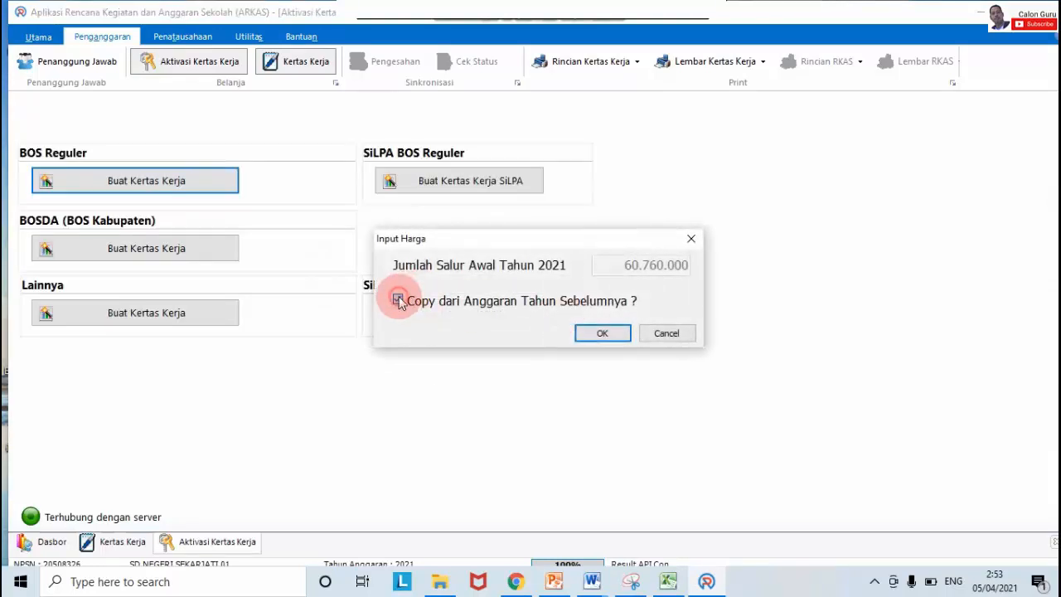
pyautogui.click(601, 330)
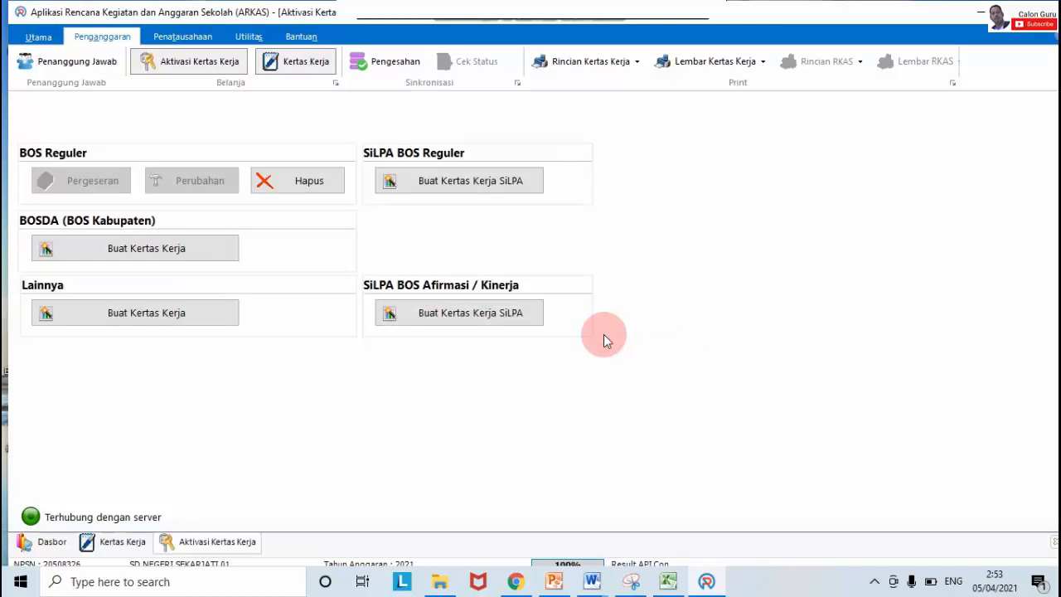
# Step: Open the Kertas Kerja page and check the funding source dropdown, which is empty
pyautogui.click(307, 66)
pyautogui.click(819, 116)
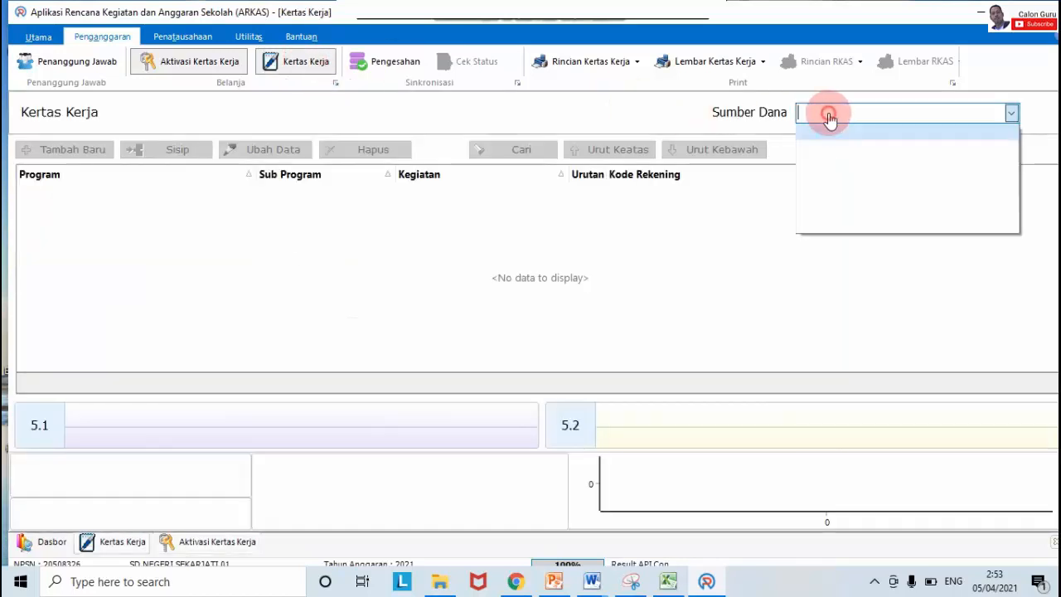
pyautogui.click(829, 120)
pyautogui.click(829, 120)
pyautogui.click(833, 140)
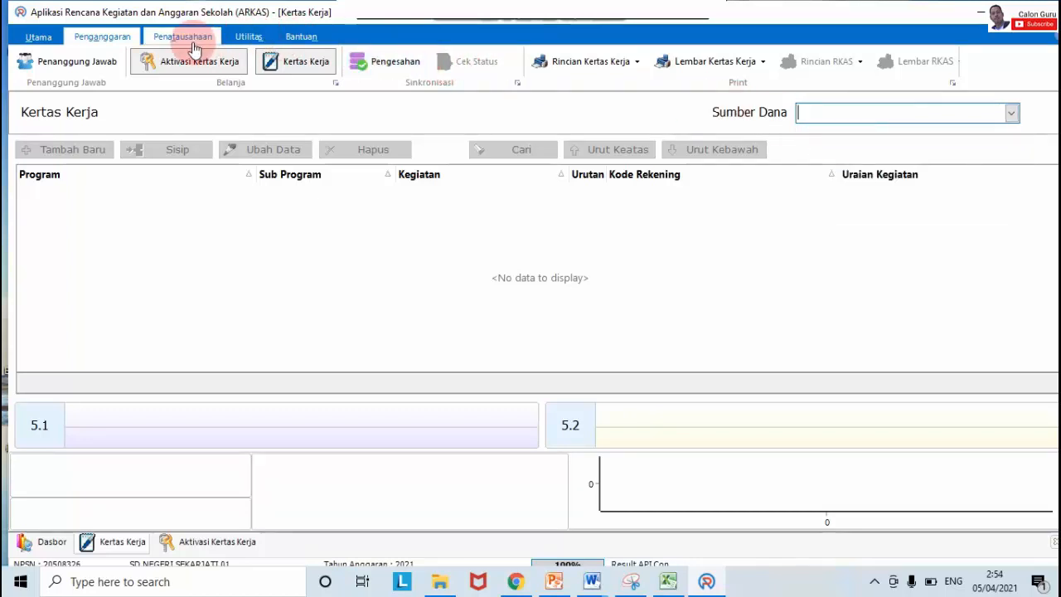
# Step: Quit and relaunch ARKAS, log in for 2021, and open Aktivasi Kertas Kerja
pyautogui.click(46, 42)
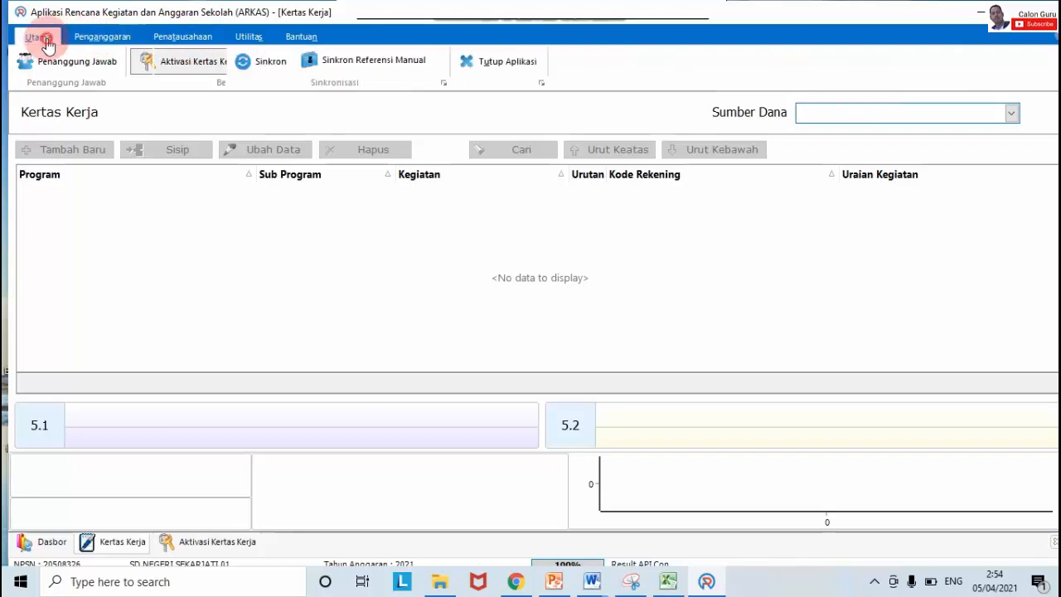
pyautogui.click(471, 68)
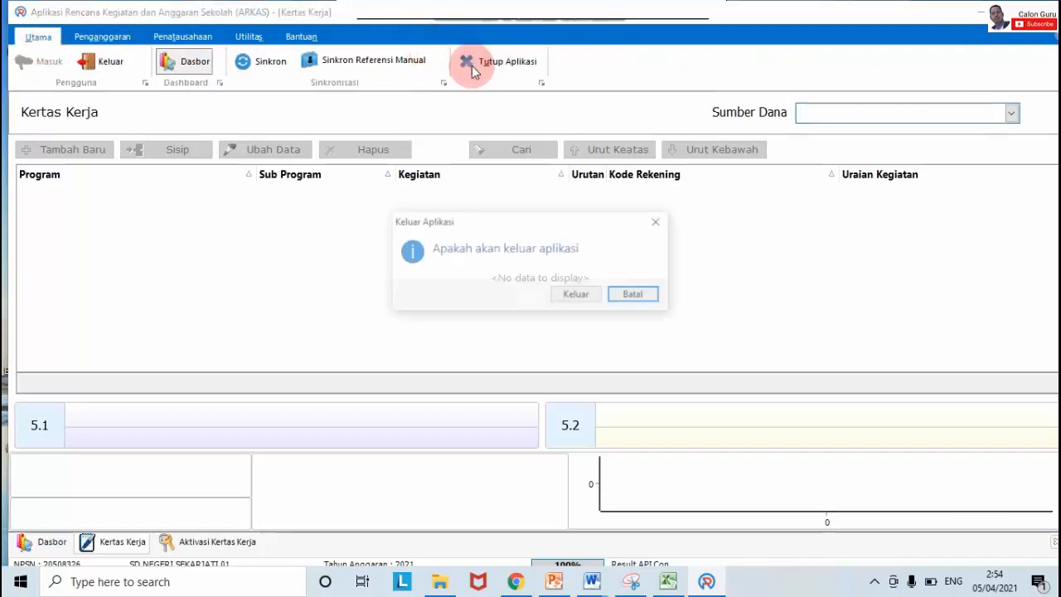
pyautogui.click(576, 294)
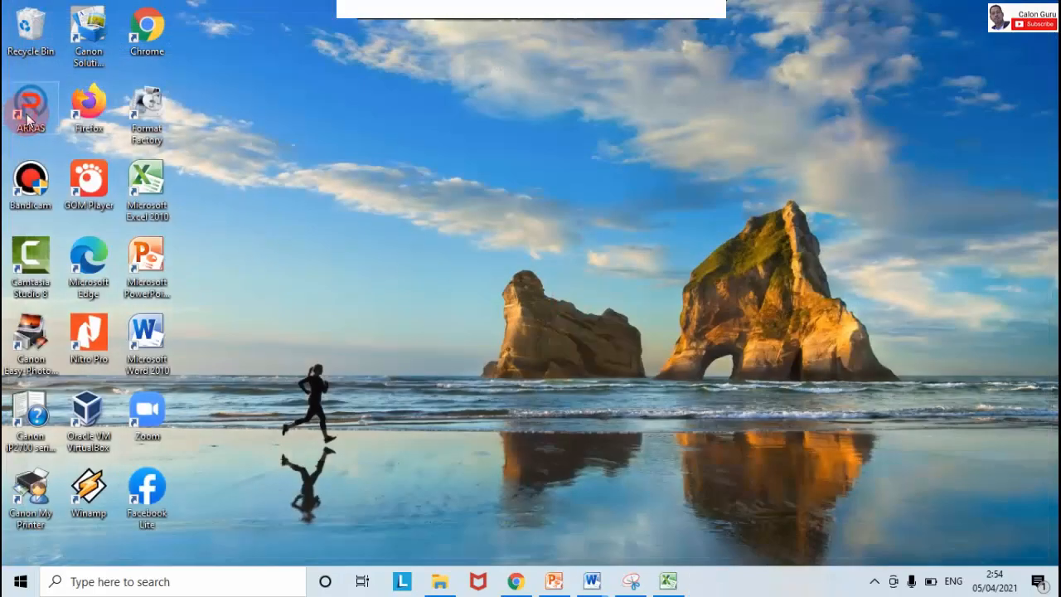
pyautogui.doubleClick(30, 108)
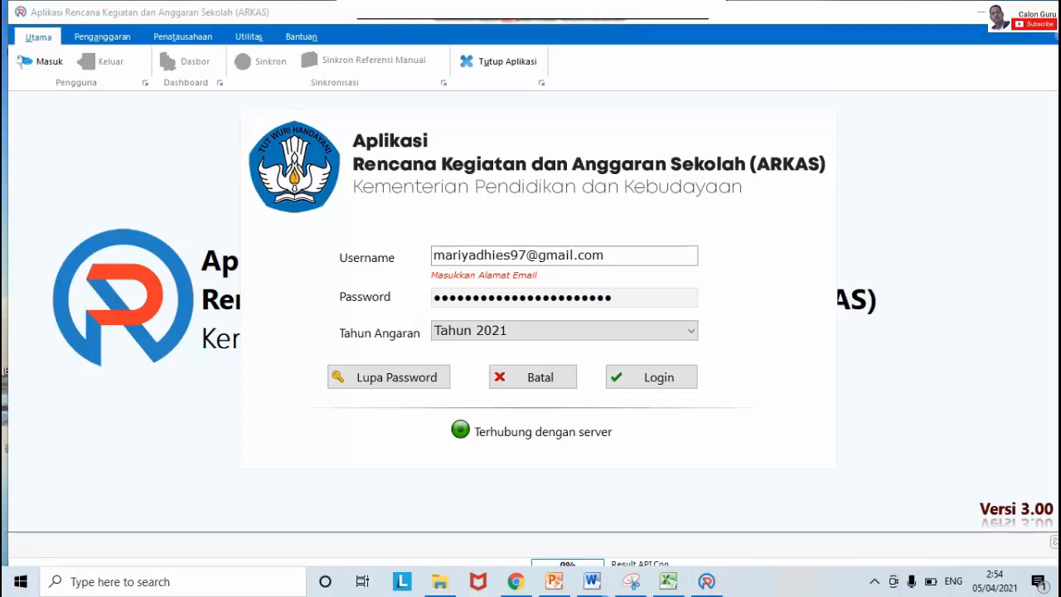
pyautogui.click(652, 378)
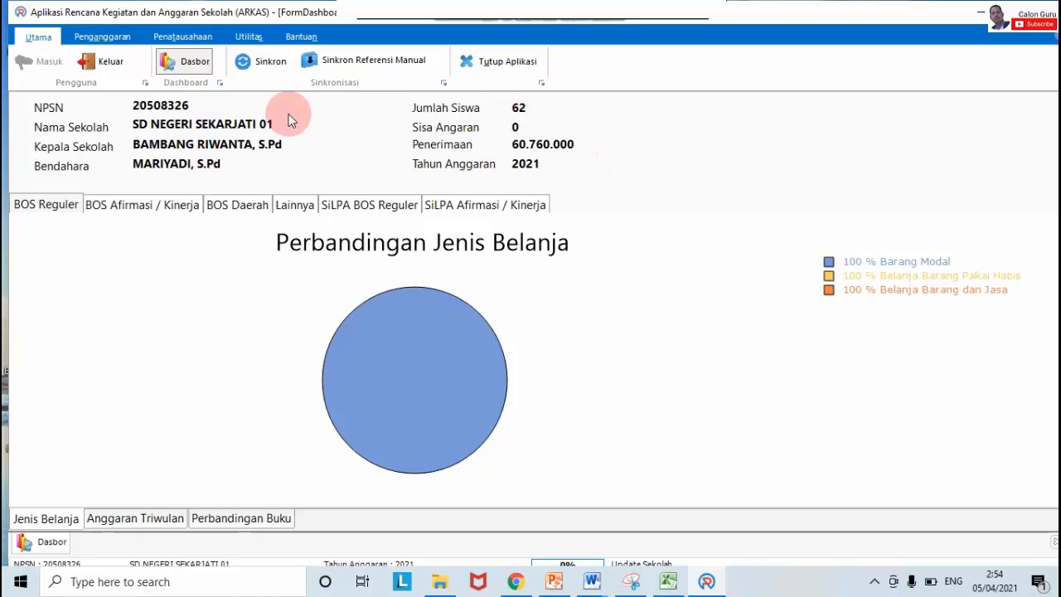
pyautogui.click(107, 38)
pyautogui.click(184, 62)
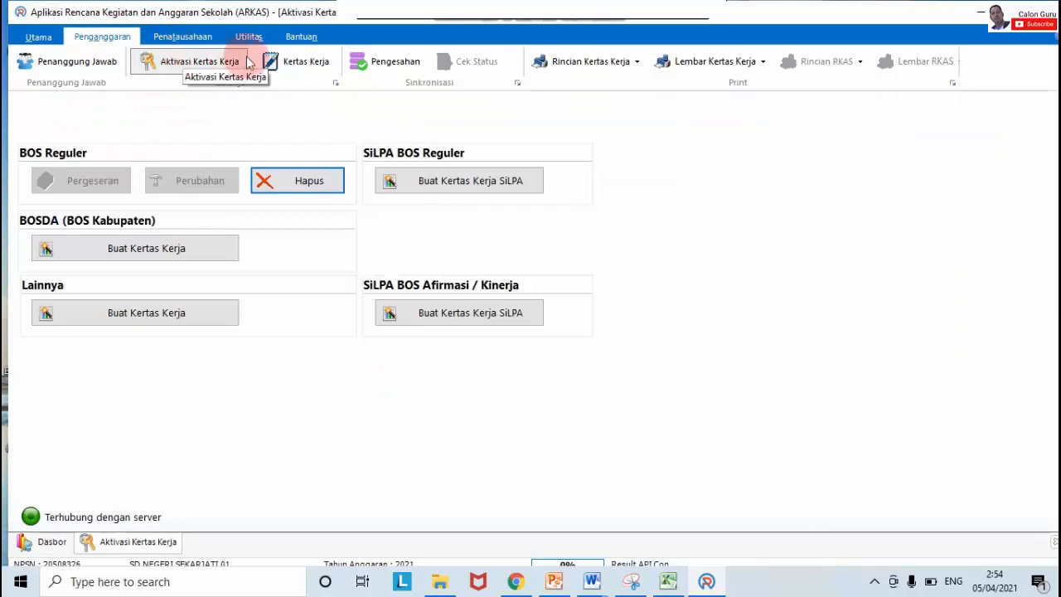
# Step: Open Kertas Kerja with BOS Reguler as Sumber Dana, showing the 60.760.000 total budget
pyautogui.click(286, 62)
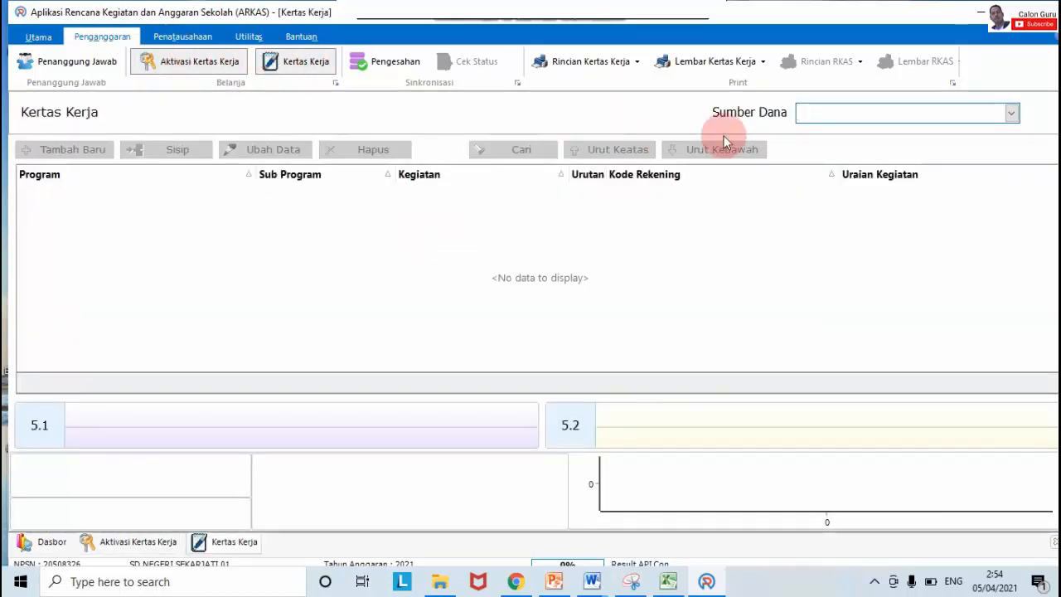
pyautogui.click(824, 114)
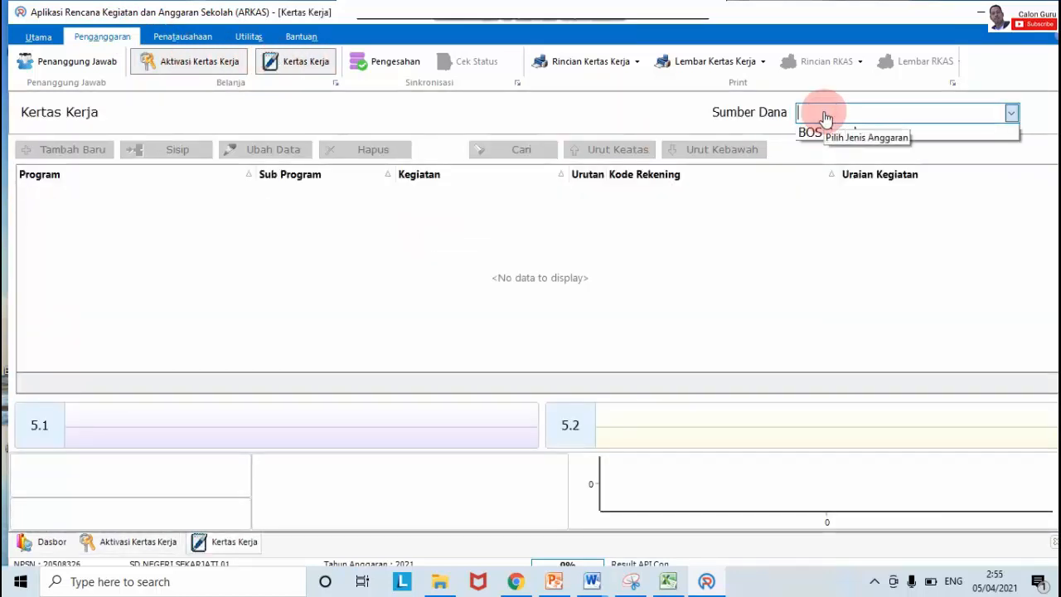
pyautogui.click(825, 115)
pyautogui.click(825, 114)
pyautogui.click(825, 114)
pyautogui.click(824, 114)
pyautogui.click(841, 137)
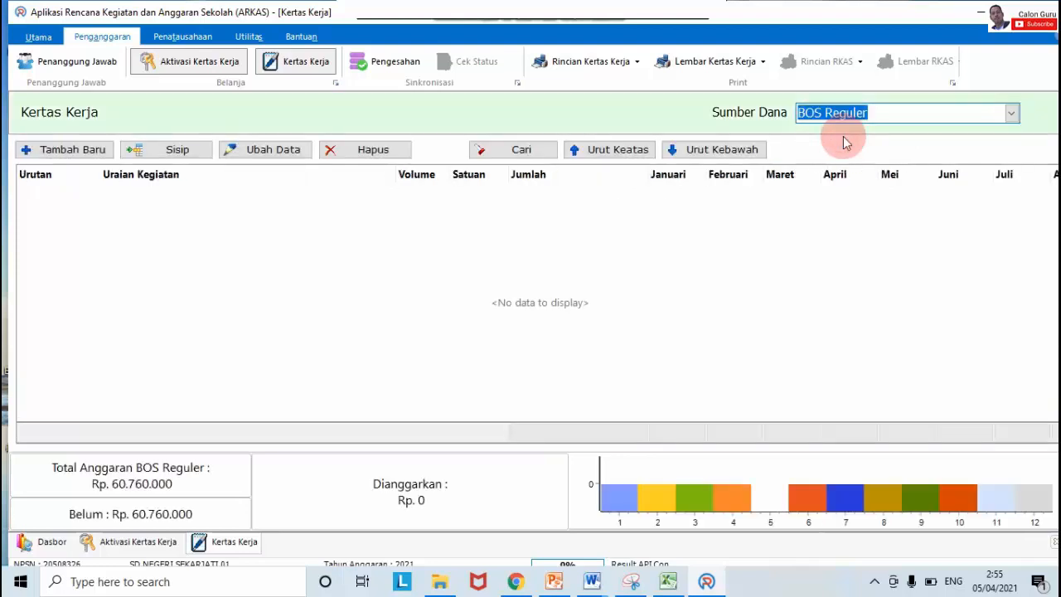
pyautogui.click(705, 238)
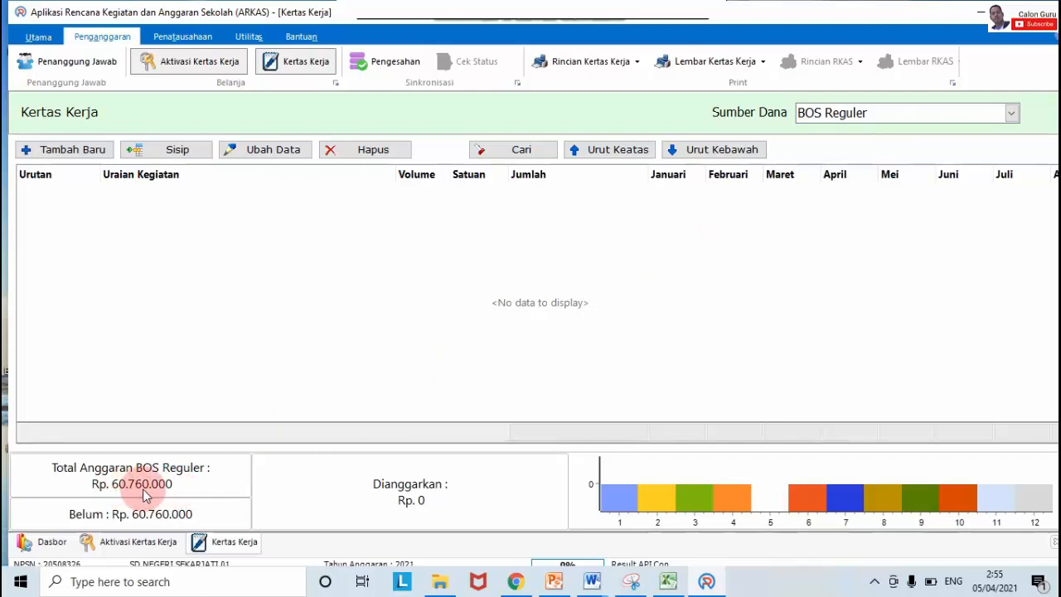
pyautogui.moveTo(144, 495)
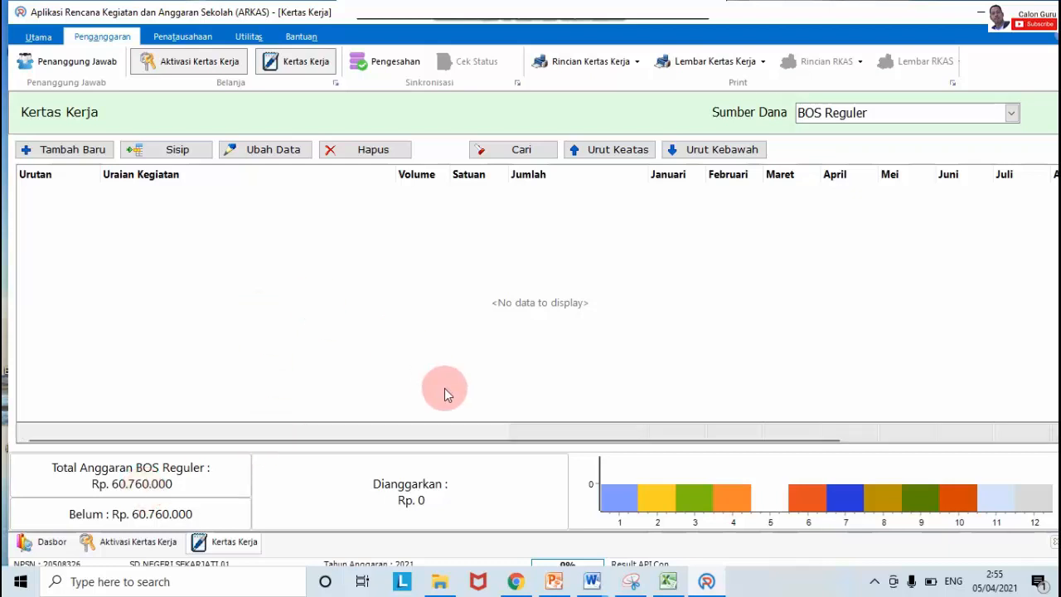
# Step: In the Excel RKAS sheet, check the Stabillo volume formula and the Ballpoint unit price and description
pyautogui.moveTo(673, 584)
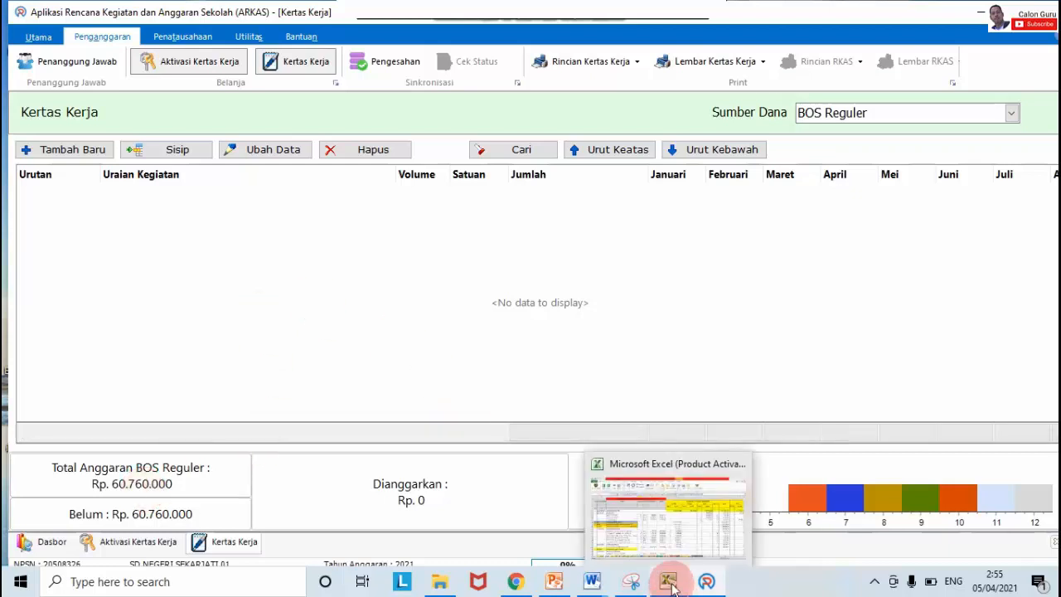
pyautogui.click(674, 548)
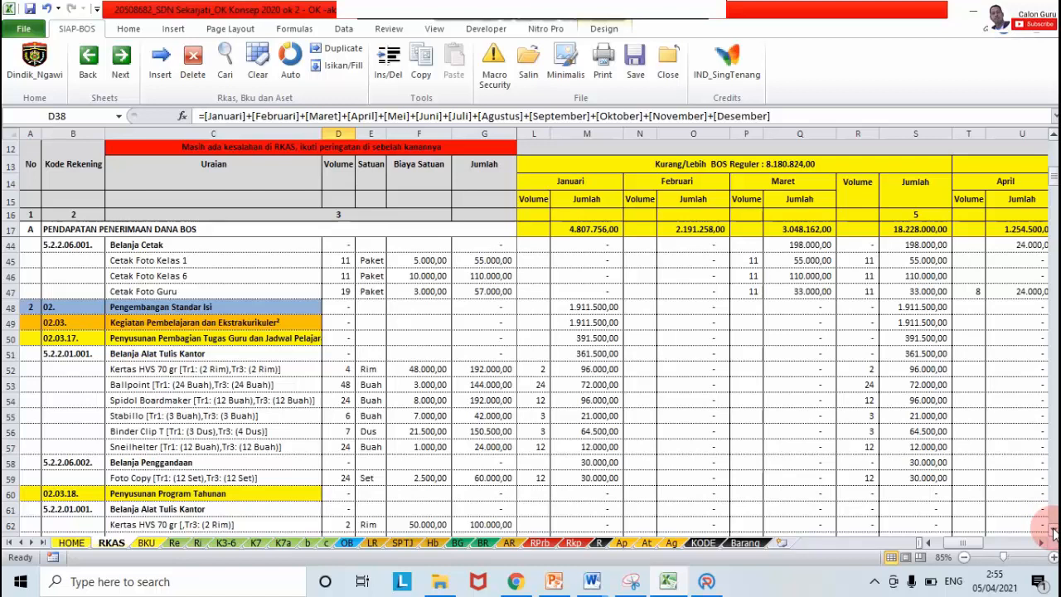
pyautogui.click(857, 415)
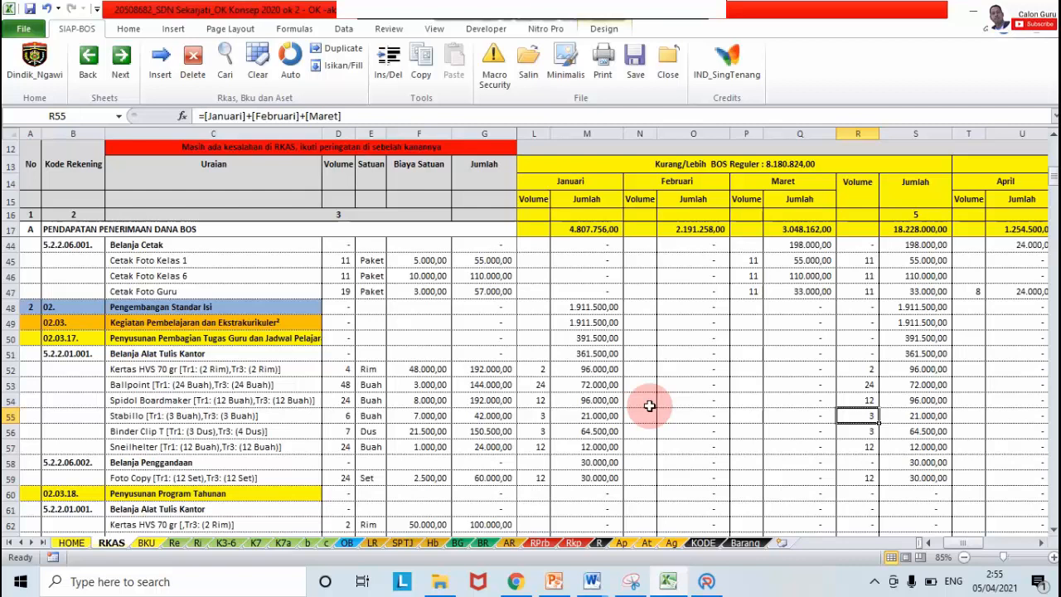
pyautogui.click(434, 384)
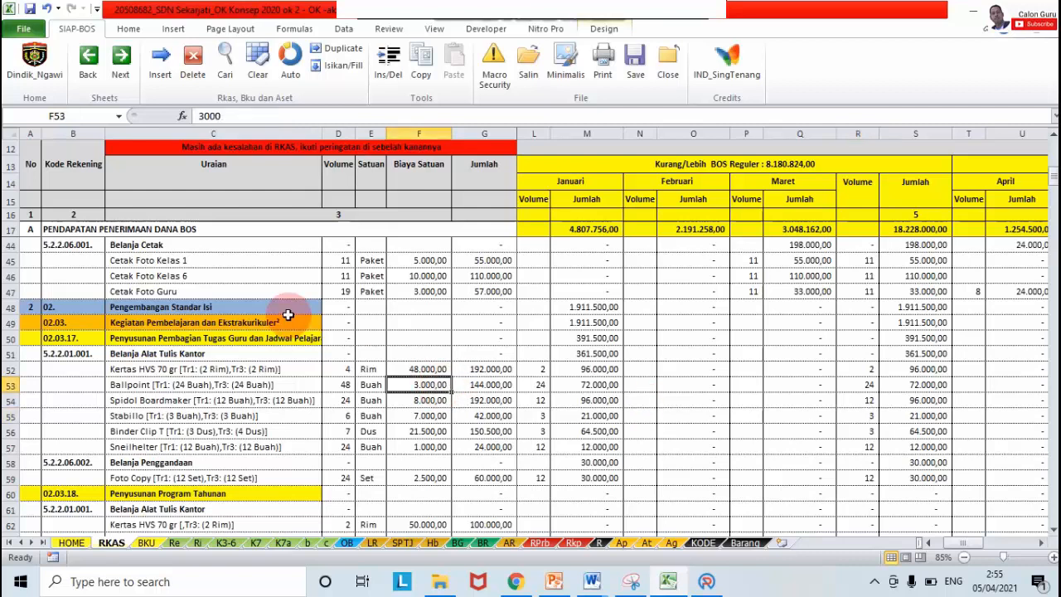
pyautogui.click(286, 386)
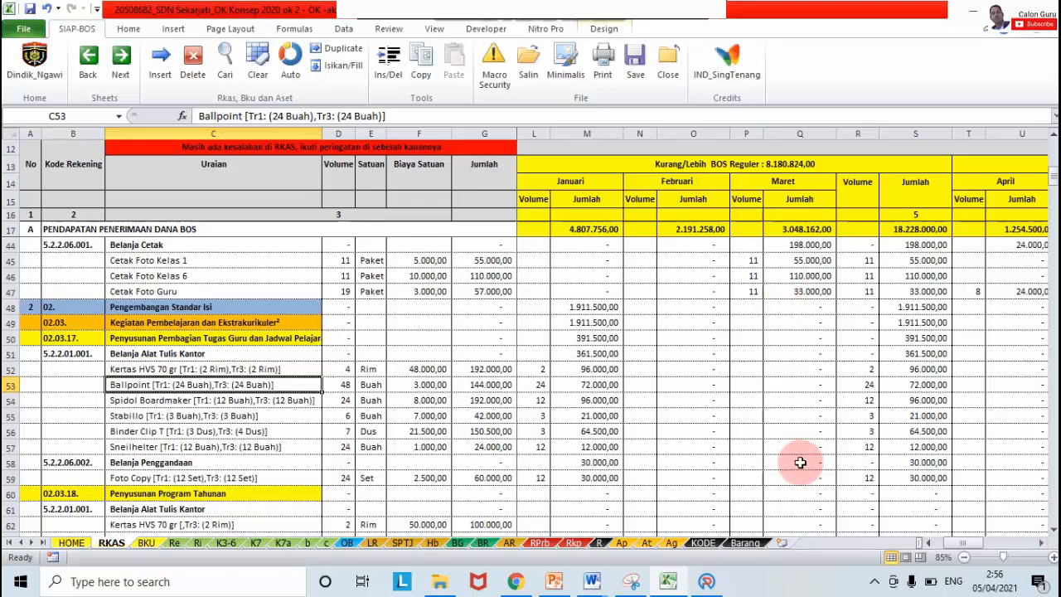
# Step: Scroll through the RKAS sheet to the monthly item amounts through Juli
pyautogui.click(604, 19)
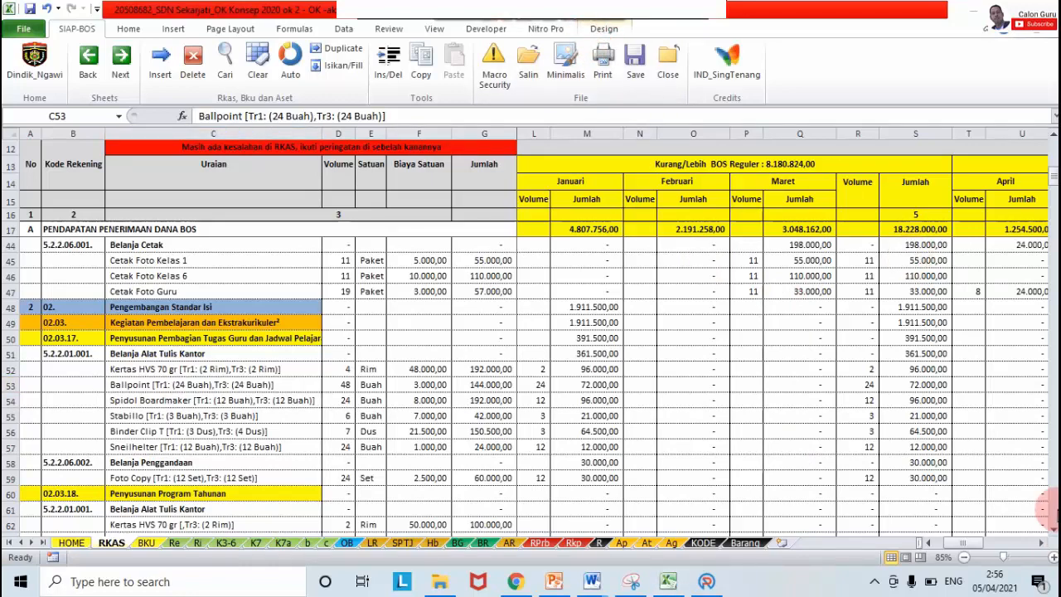
pyautogui.click(1054, 530)
pyautogui.click(1053, 531)
pyautogui.click(1054, 531)
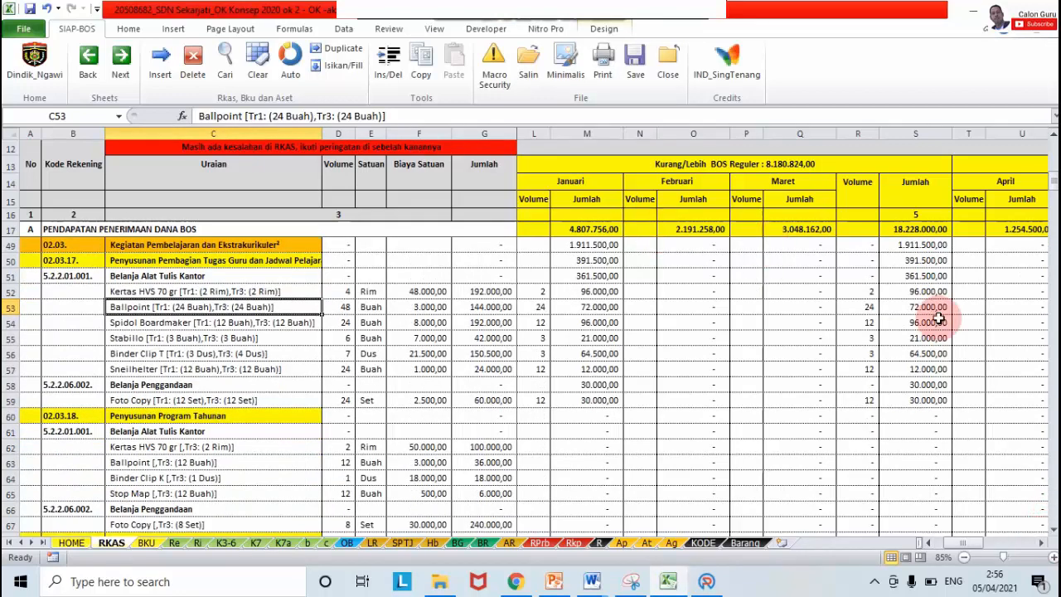
pyautogui.click(1041, 542)
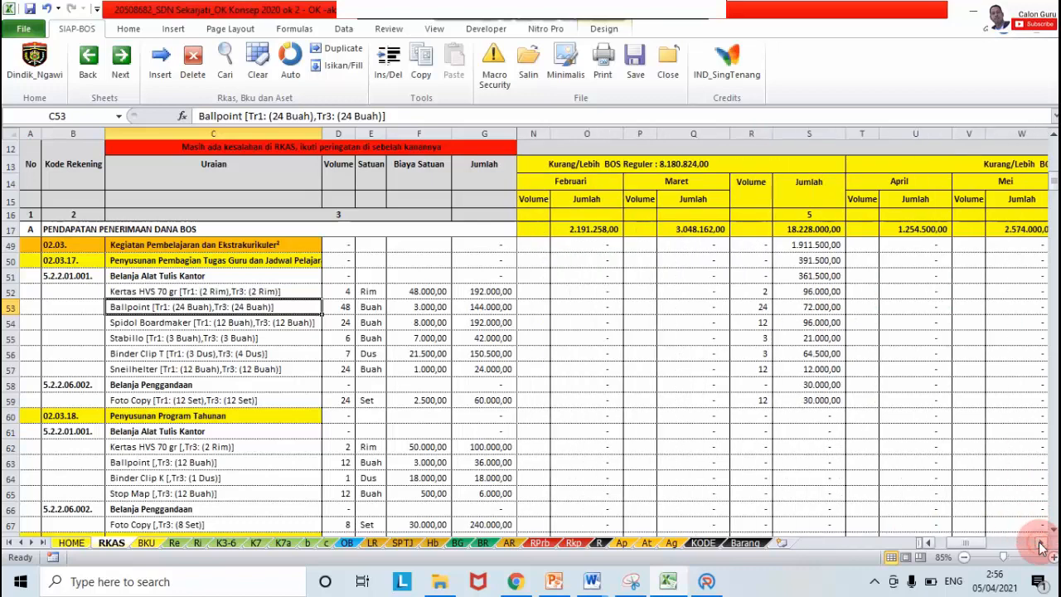
pyautogui.click(1041, 542)
pyautogui.click(1041, 542)
pyautogui.click(1041, 544)
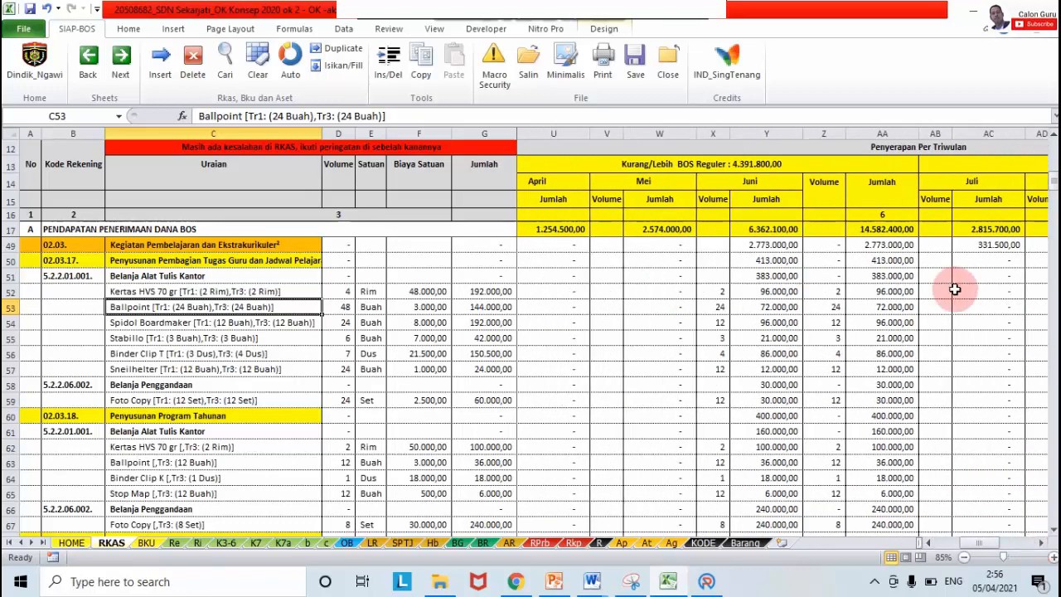
pyautogui.click(646, 342)
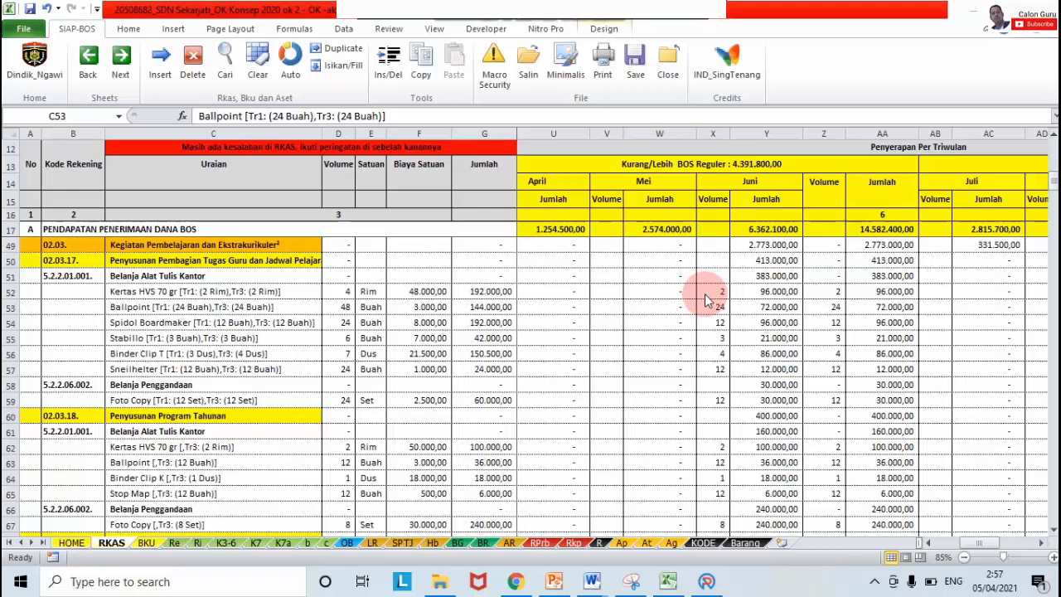
pyautogui.click(1053, 530)
pyautogui.click(1053, 529)
pyautogui.moveTo(1053, 530); pyautogui.dragTo(1053, 529)
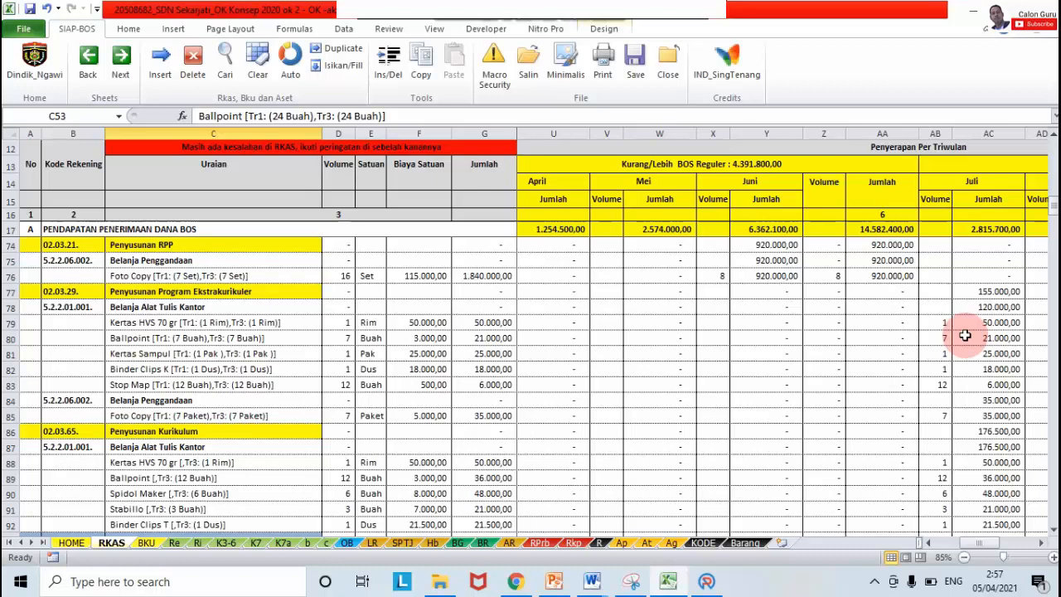
# Step: Scroll down and select the five magazine items in C110:C114
pyautogui.click(1054, 529)
pyautogui.click(1054, 531)
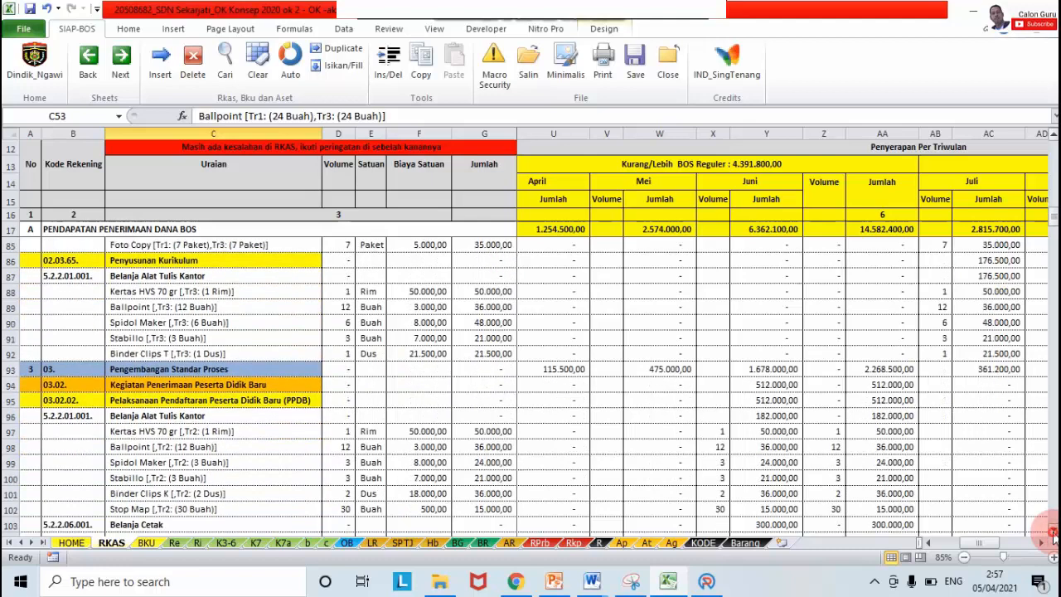
pyautogui.click(1054, 531)
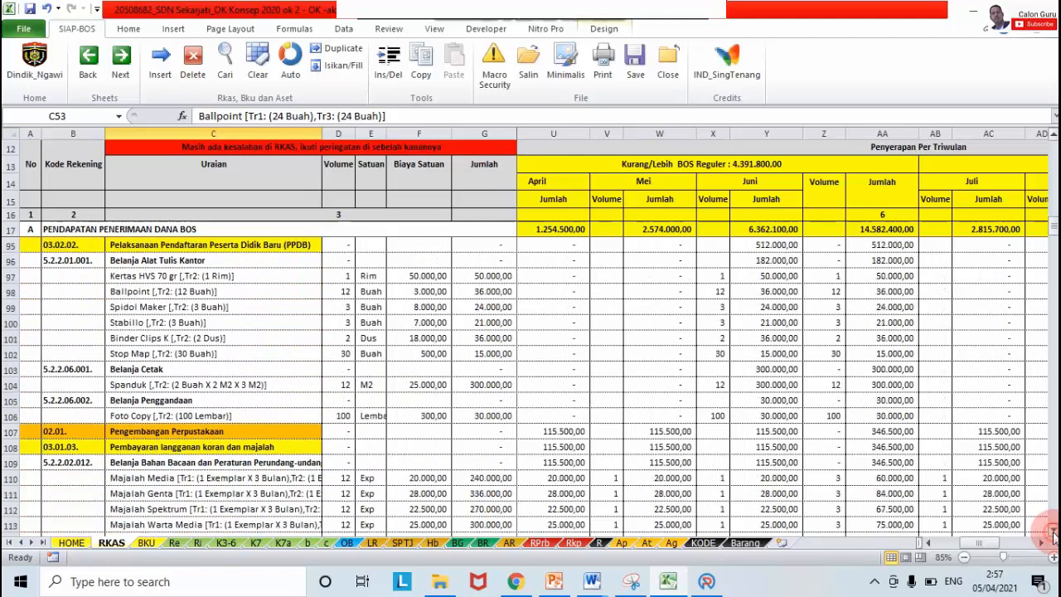
pyautogui.click(1054, 532)
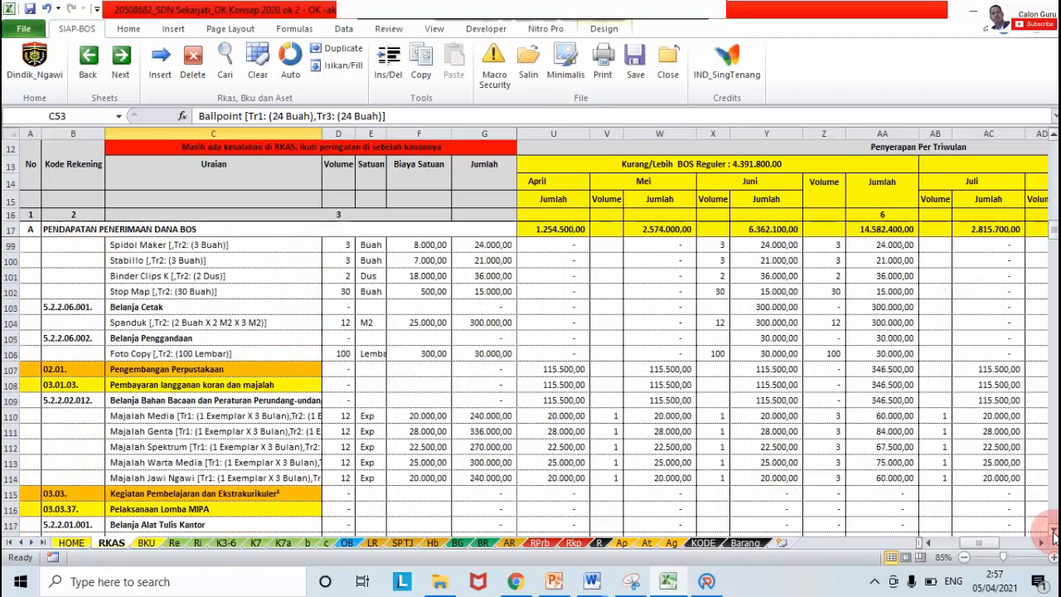
pyautogui.click(224, 418)
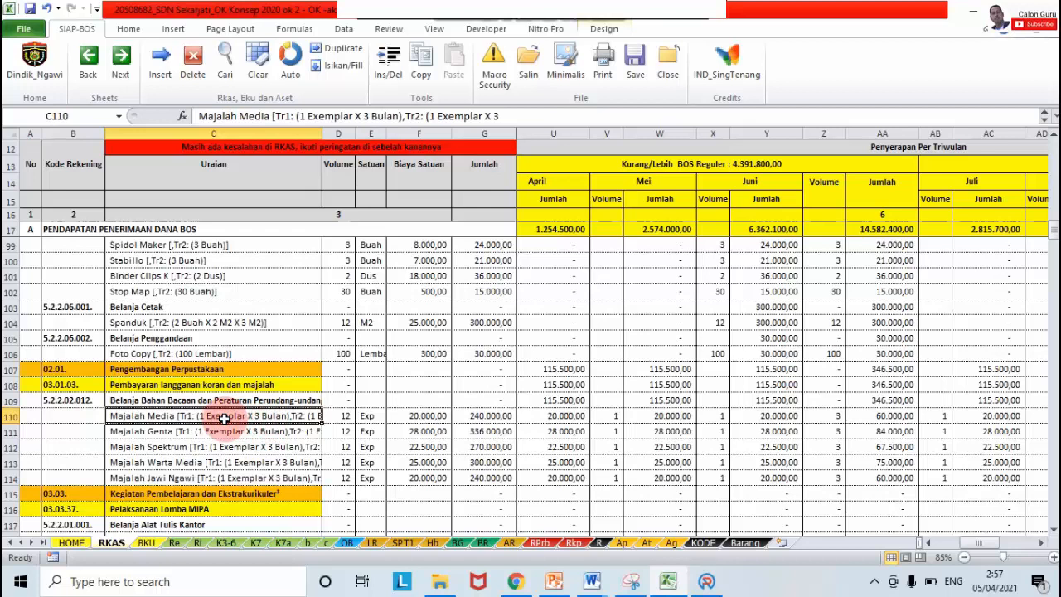
pyautogui.moveTo(223, 418); pyautogui.dragTo(216, 478)
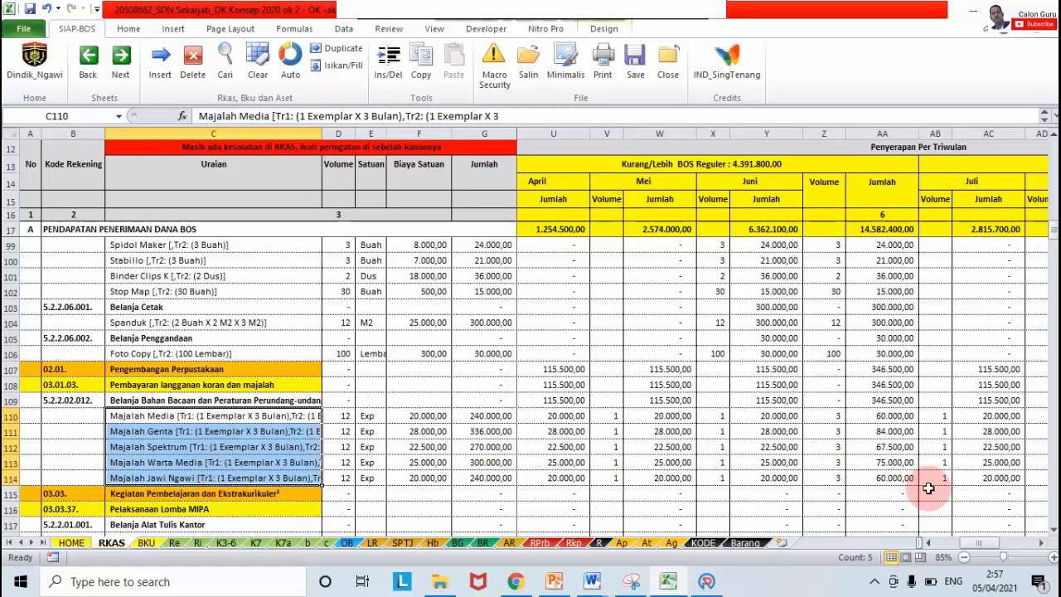
# Step: Scroll down to the Langganan Rekening Listrik rows 324–342
pyautogui.click(1053, 529)
pyautogui.moveTo(1053, 529); pyautogui.dragTo(1054, 531)
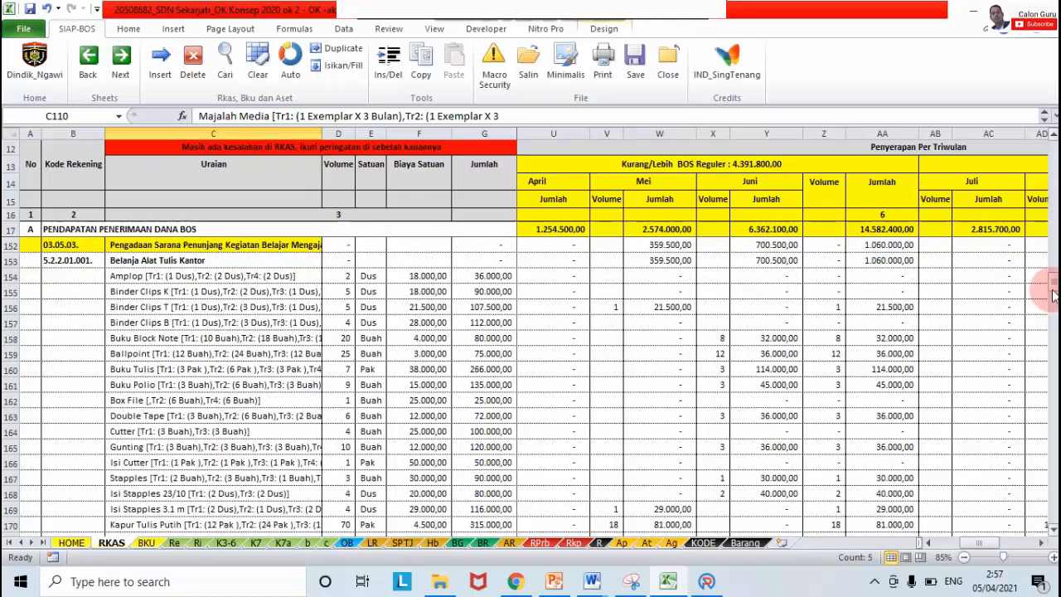
pyautogui.moveTo(1053, 292); pyautogui.dragTo(1055, 453)
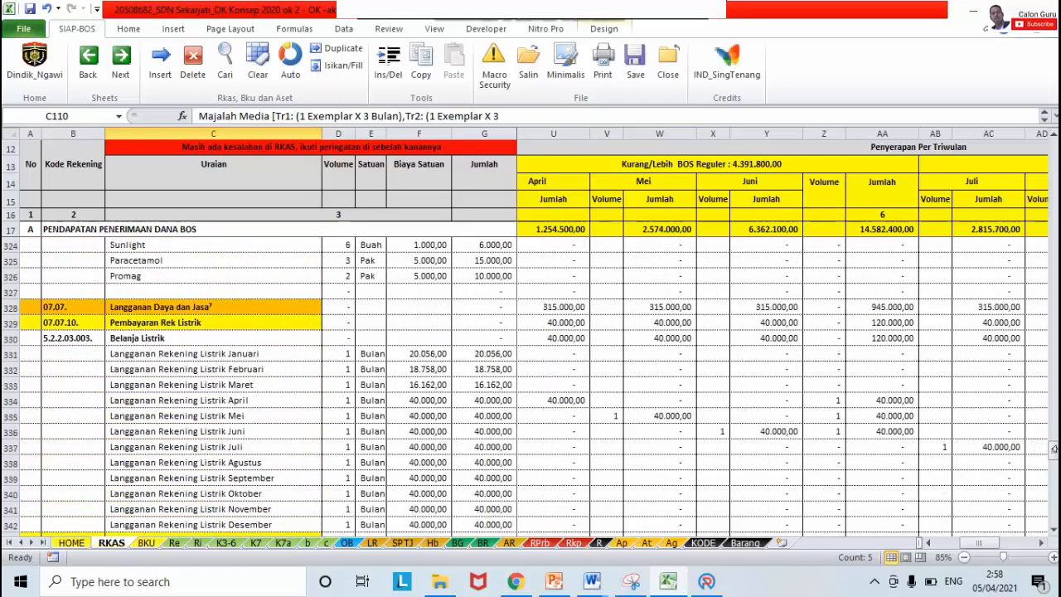
# Step: Check the Januari–Maret electricity unit costs and volumes in the Listrik rows
pyautogui.click(156, 356)
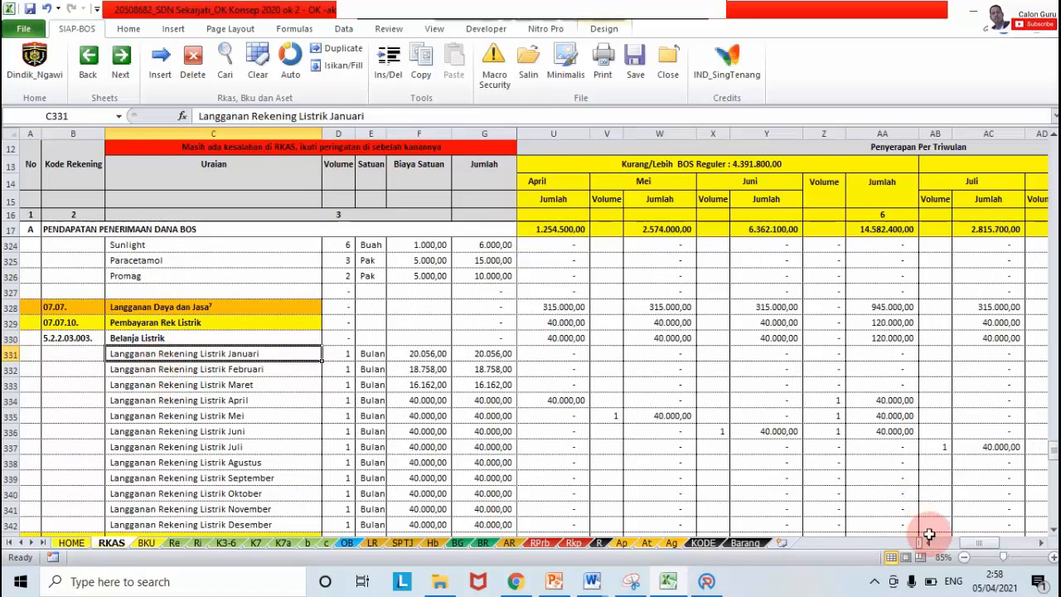
pyautogui.click(929, 543)
pyautogui.moveTo(930, 543); pyautogui.dragTo(931, 543)
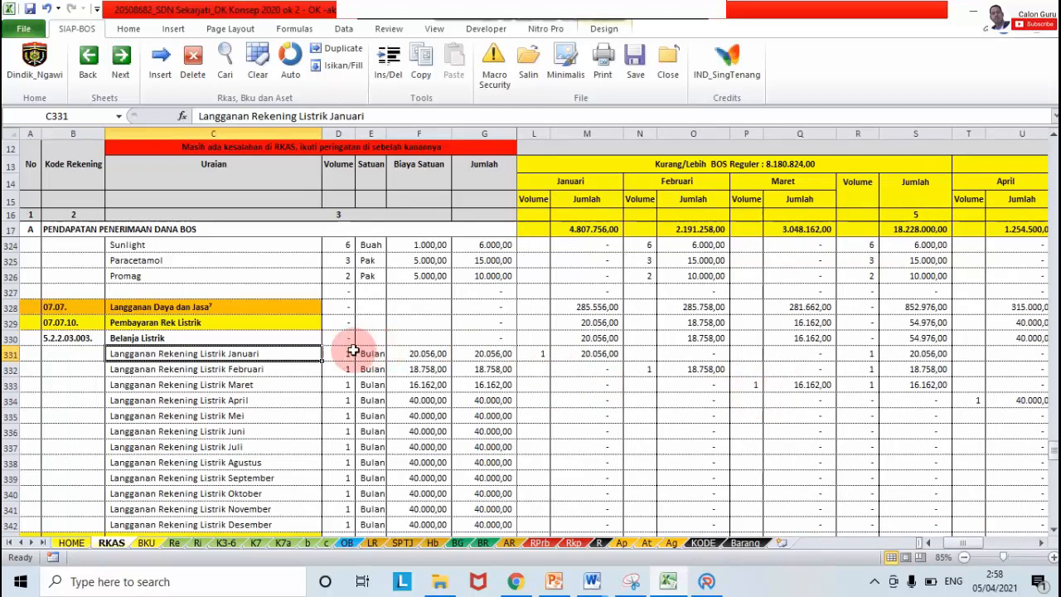
pyautogui.click(442, 355)
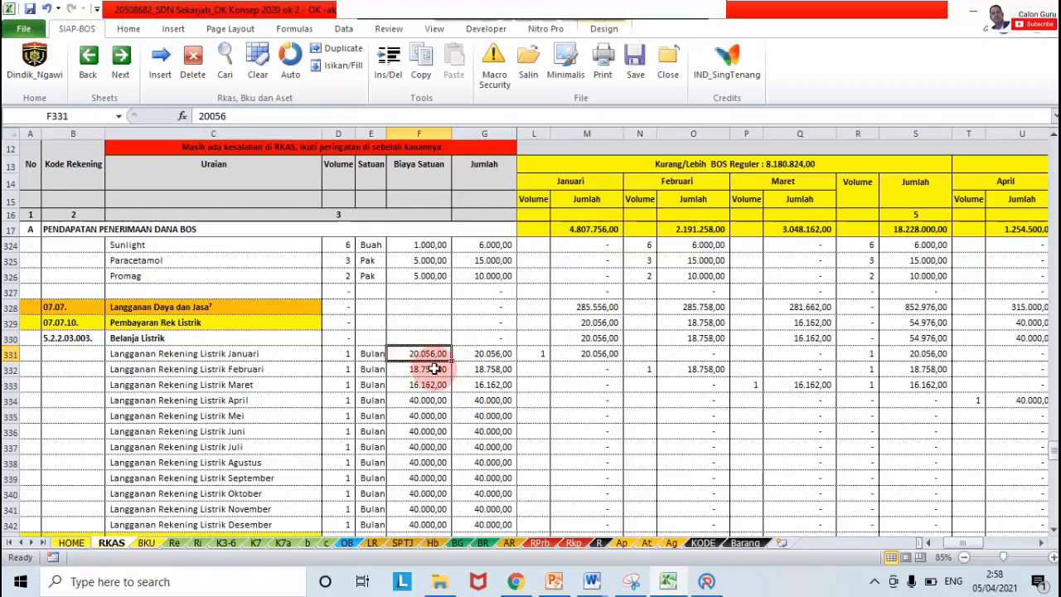
pyautogui.click(434, 370)
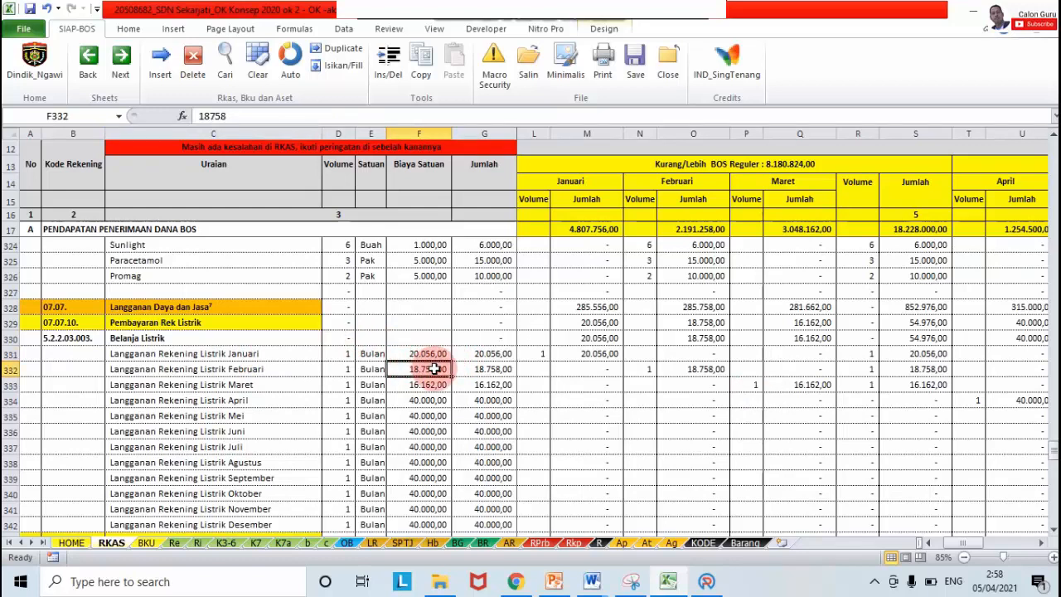
pyautogui.click(427, 386)
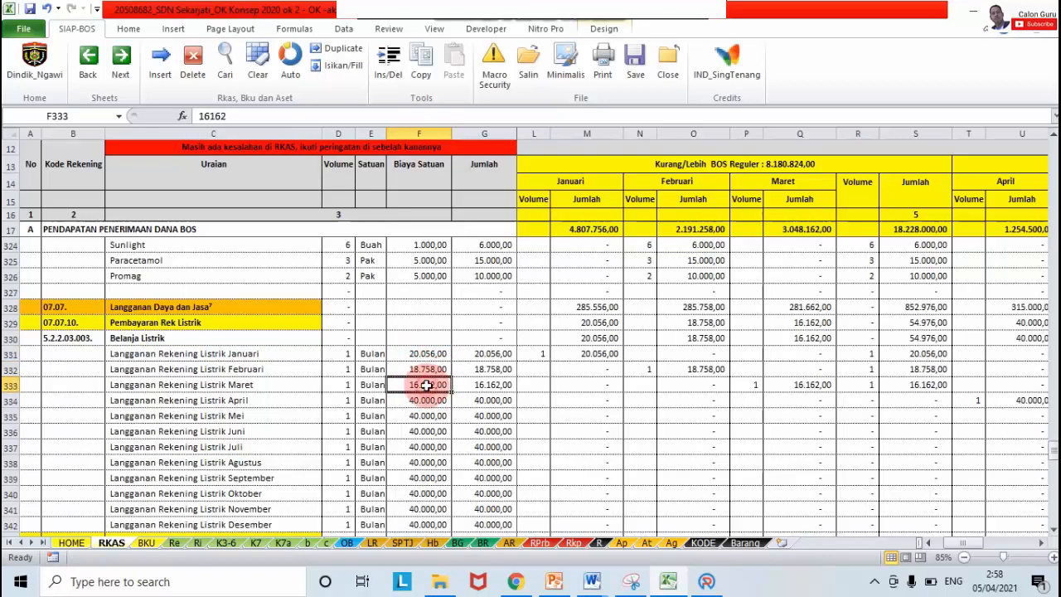
pyautogui.click(542, 353)
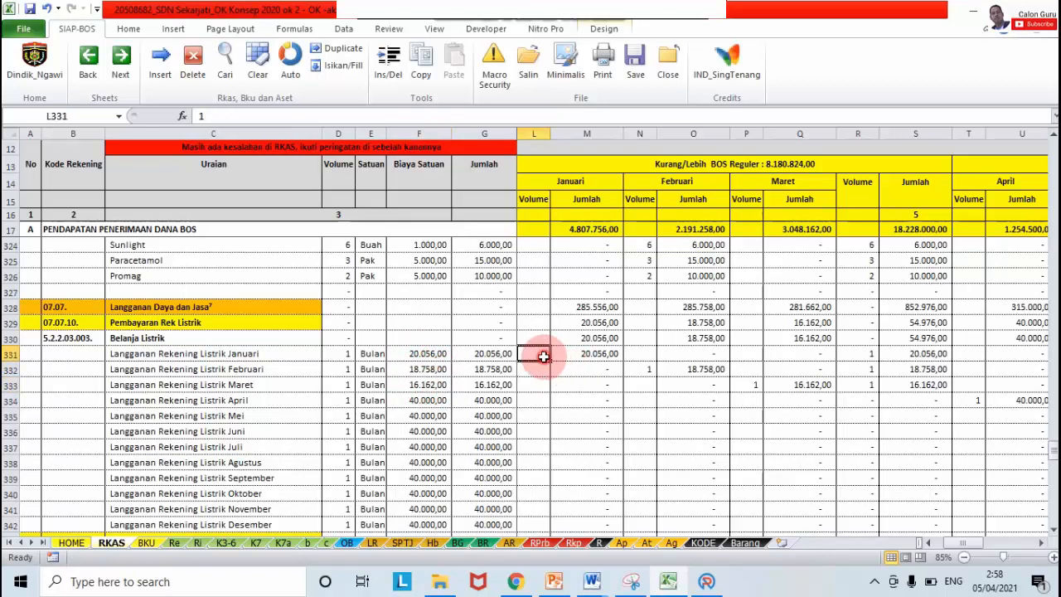
pyautogui.click(647, 370)
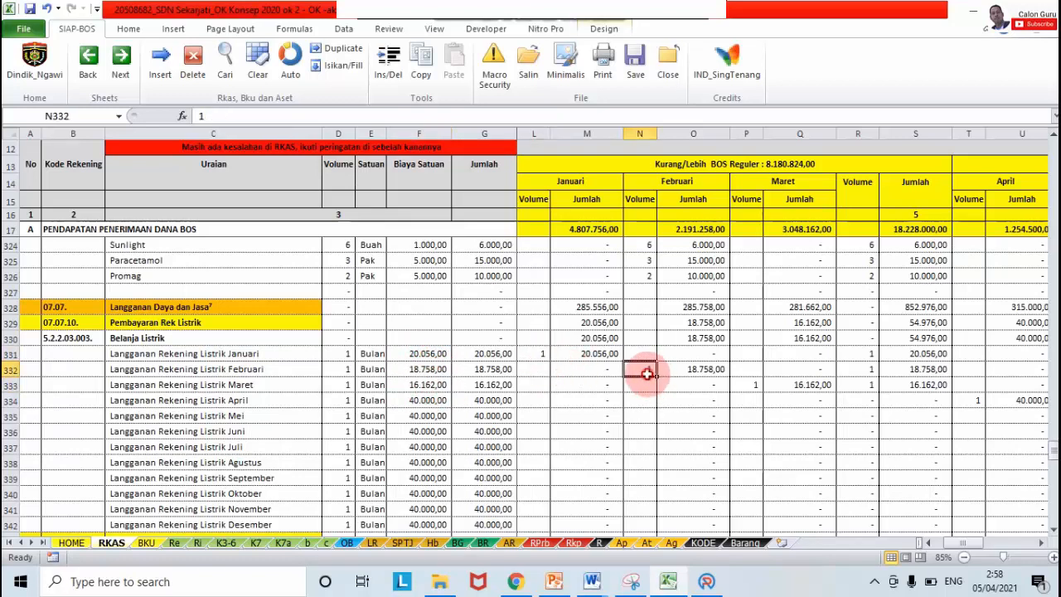
pyautogui.click(741, 386)
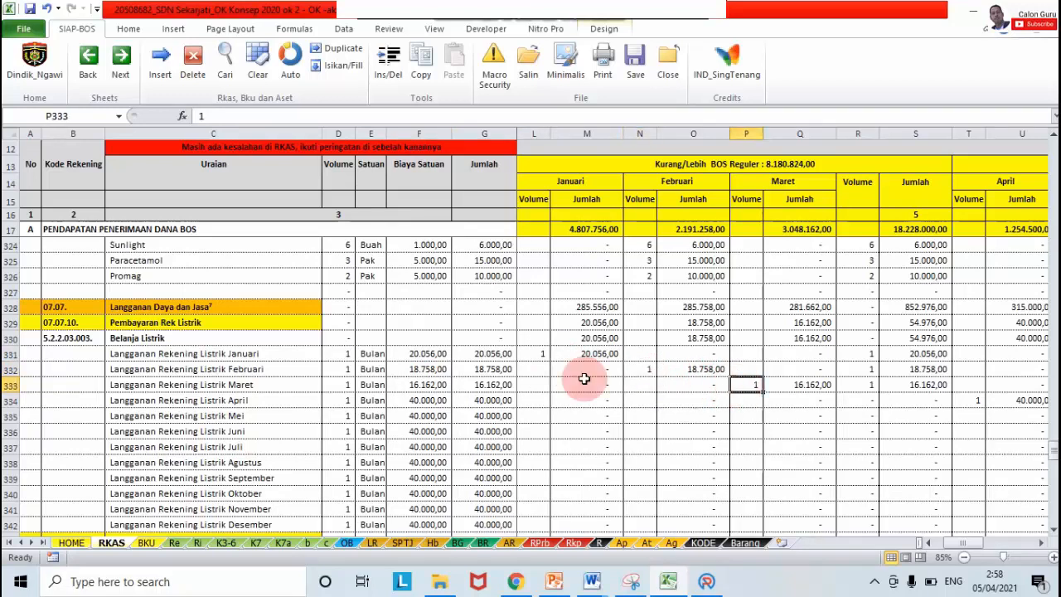
# Step: Check the April (40000) and May electricity costs, then scroll back up to row 43
pyautogui.click(434, 401)
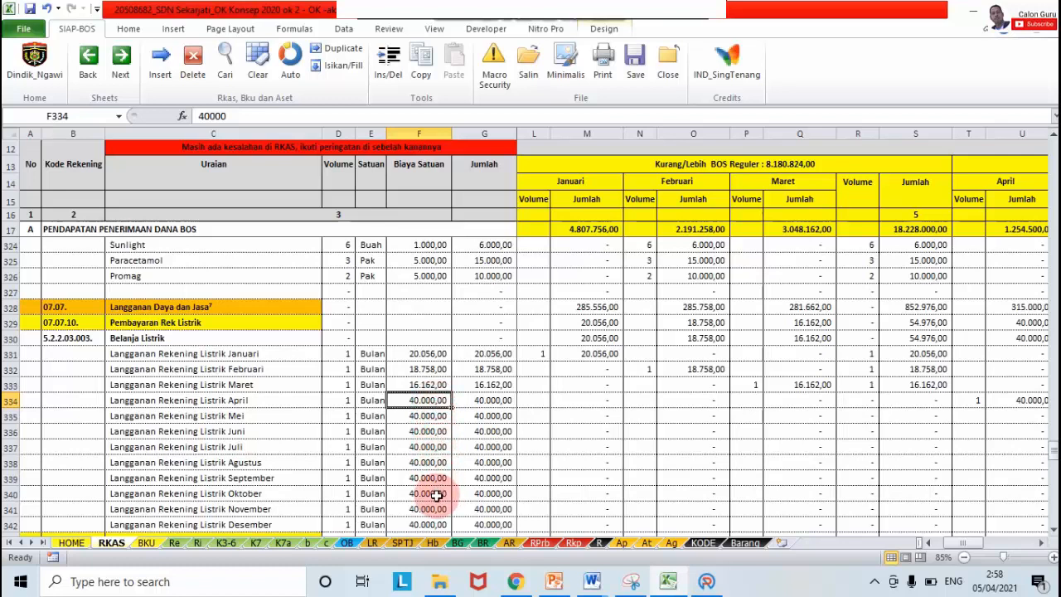
pyautogui.click(431, 416)
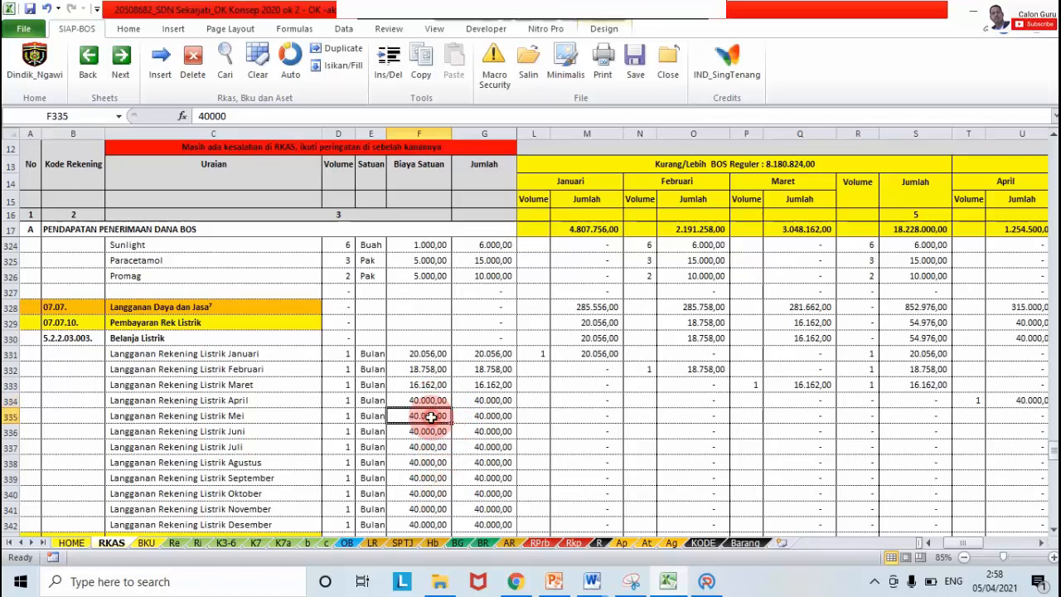
pyautogui.click(428, 401)
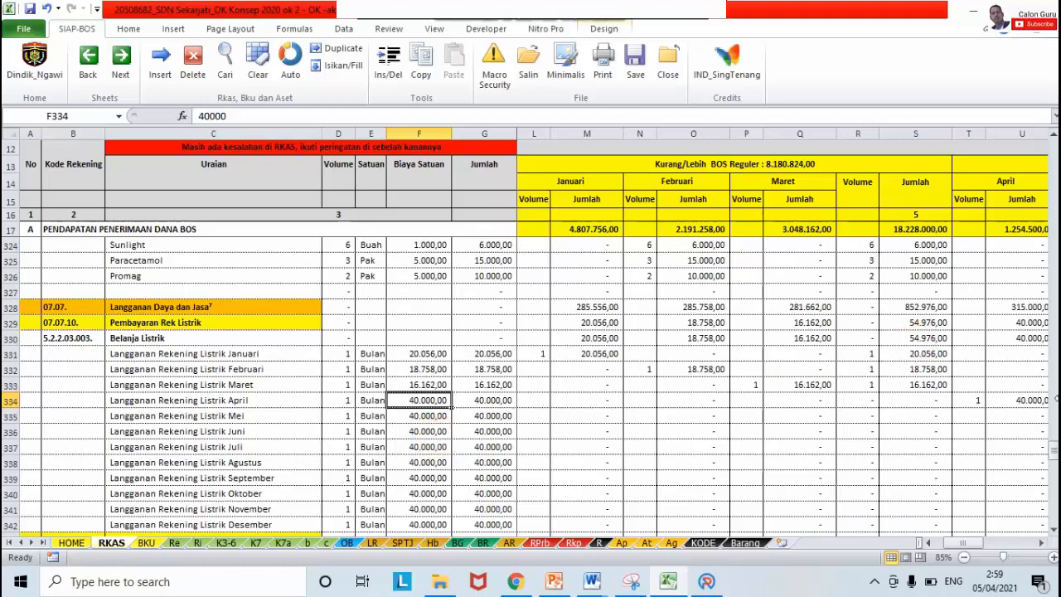
pyautogui.moveTo(1054, 460); pyautogui.dragTo(1055, 186)
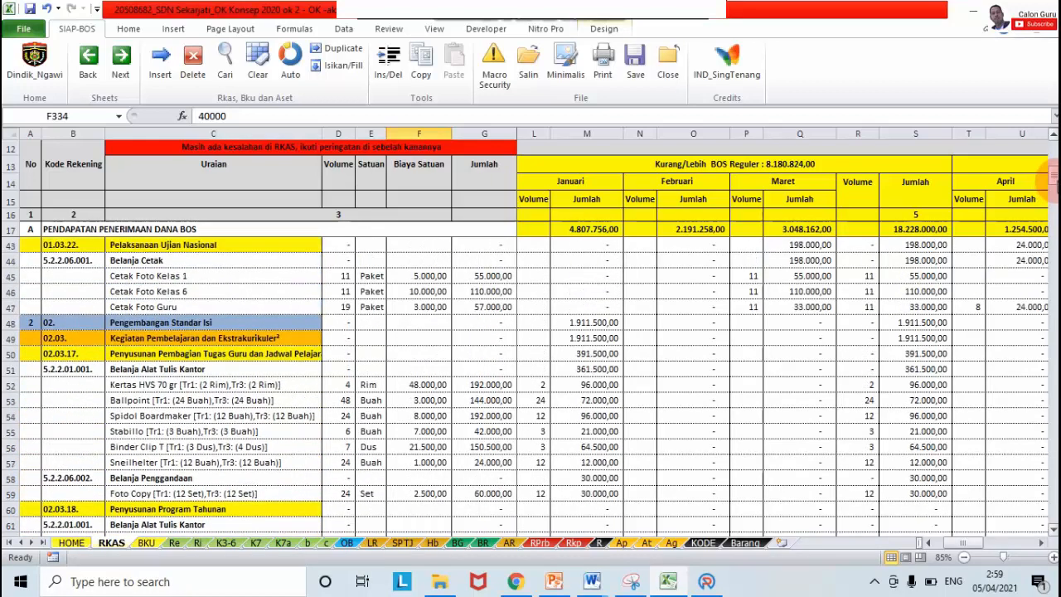
# Step: Locate Kertas HVS 70 gr under Belanja Alat Tulis Kantor, then return to ARKAS
pyautogui.click(204, 276)
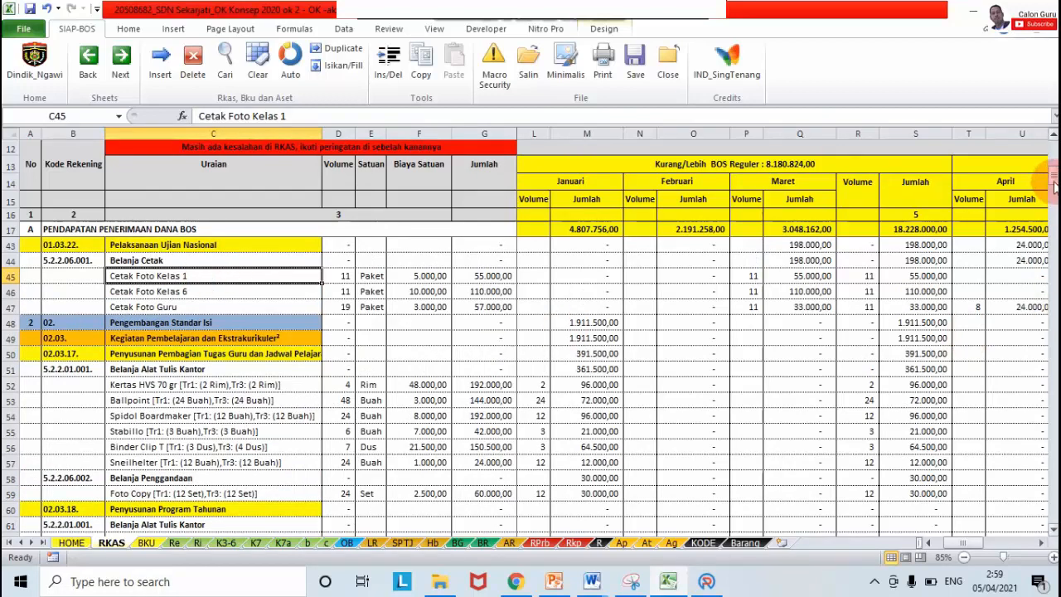
pyautogui.moveTo(1055, 188)
pyautogui.mouseDown()
pyautogui.moveTo(1055, 227)
pyautogui.moveTo(1051, 160)
pyautogui.moveTo(1048, 190)
pyautogui.mouseUp()
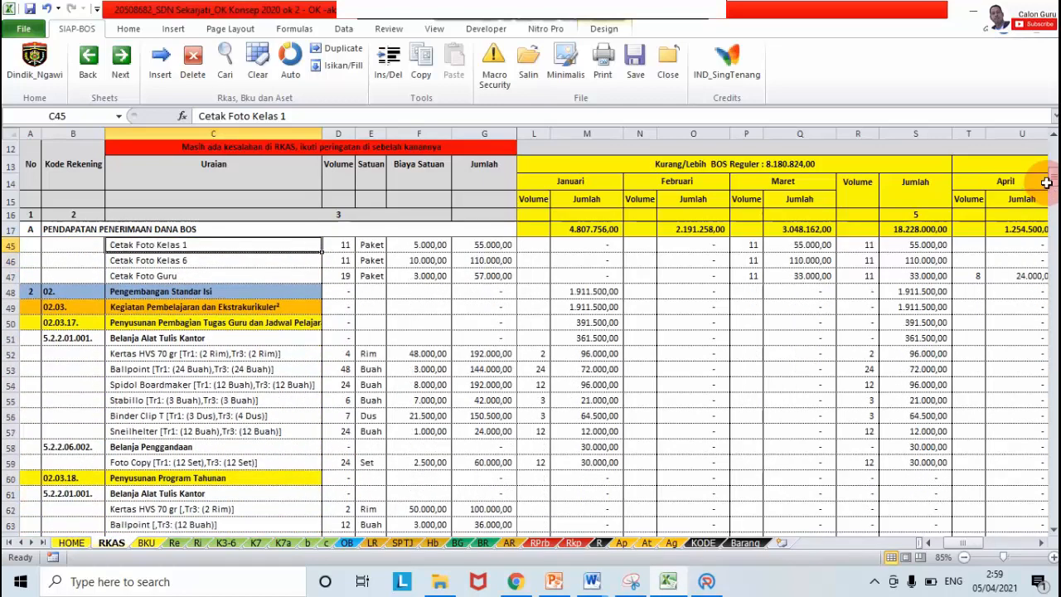
pyautogui.click(132, 325)
pyautogui.click(146, 336)
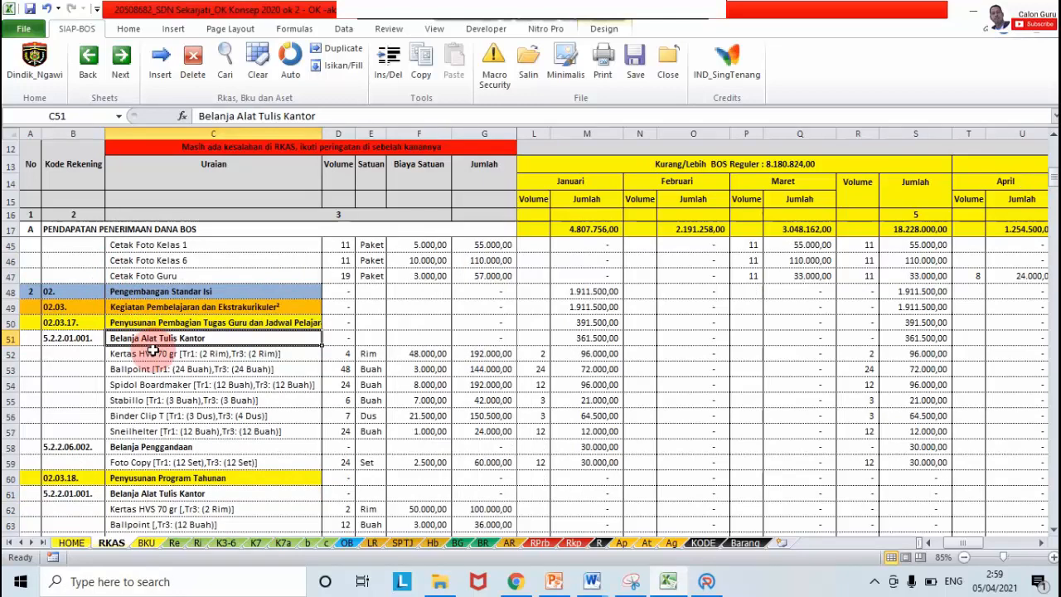
pyautogui.click(150, 354)
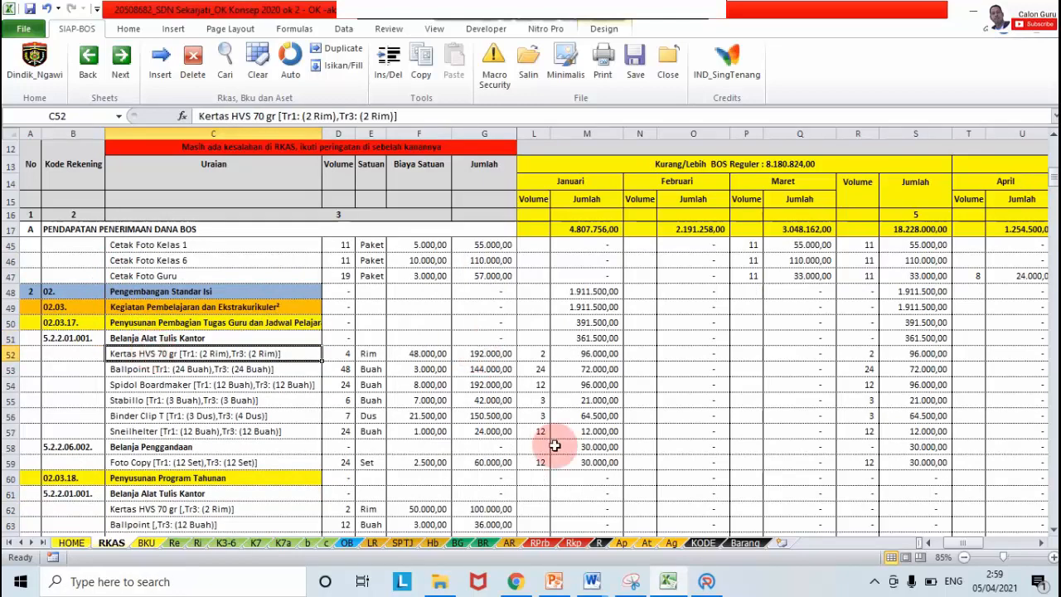
pyautogui.click(706, 583)
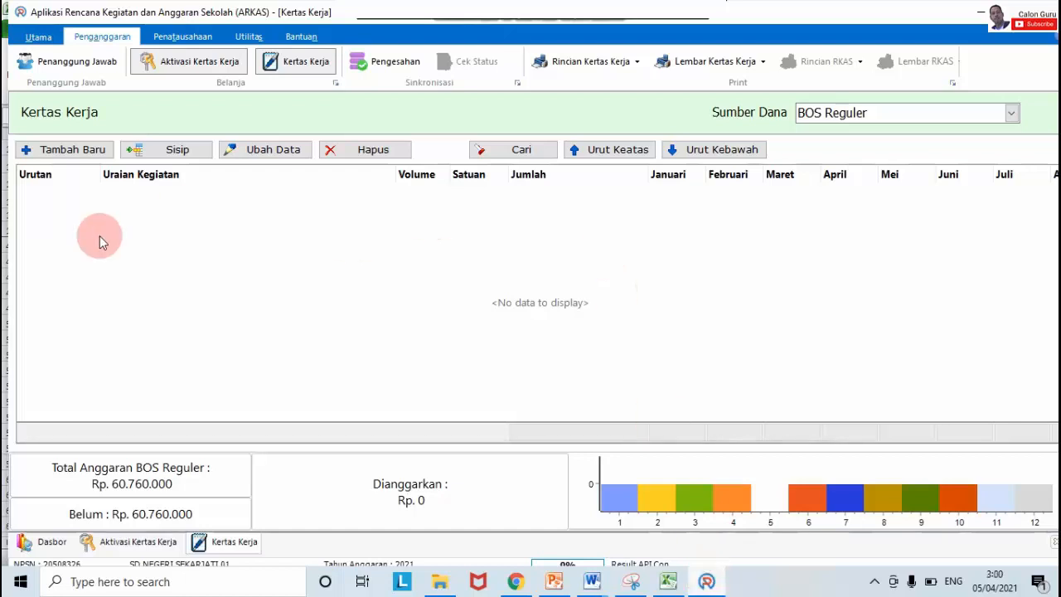
# Step: Open the Tambah Baru entry form for a new BOS Reguler Kertas Kerja line
pyautogui.click(70, 152)
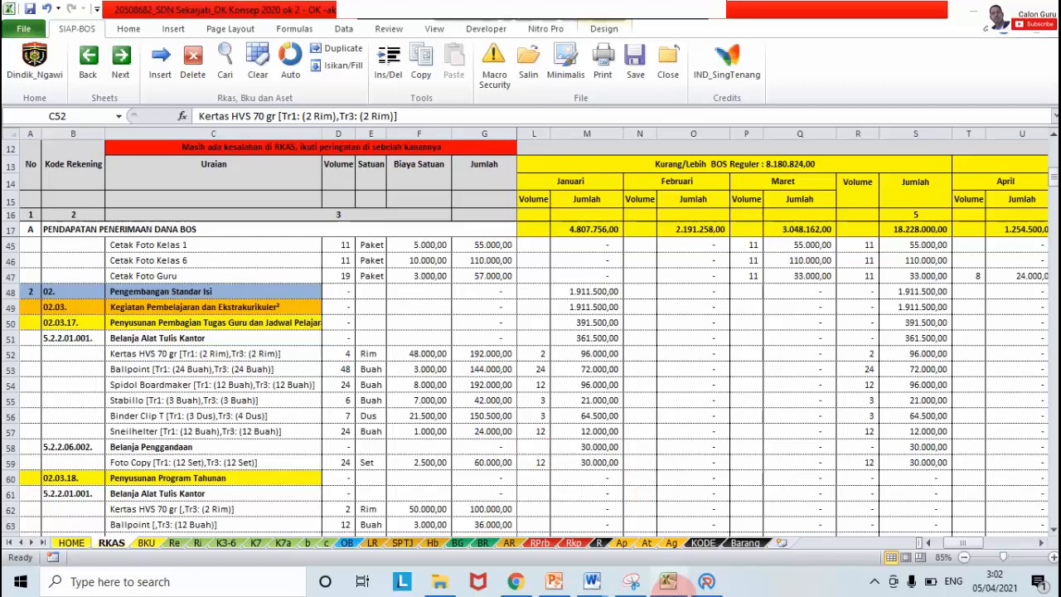
pyautogui.click(703, 585)
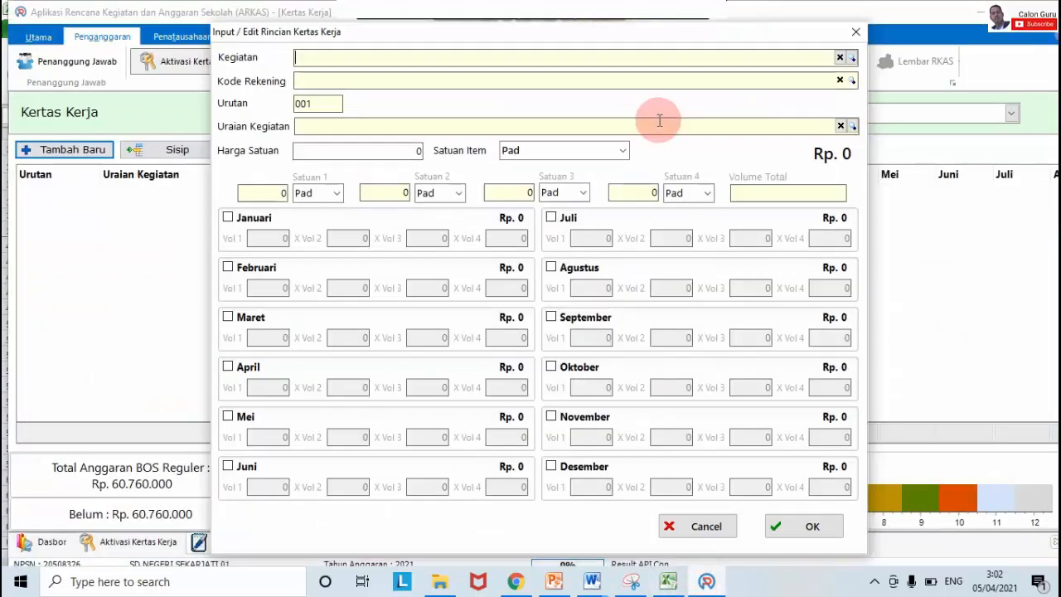
# Step: Set the line's Kegiatan to 02.03.17 Pengembangan Standar Isi
pyautogui.click(566, 65)
pyautogui.write('em')
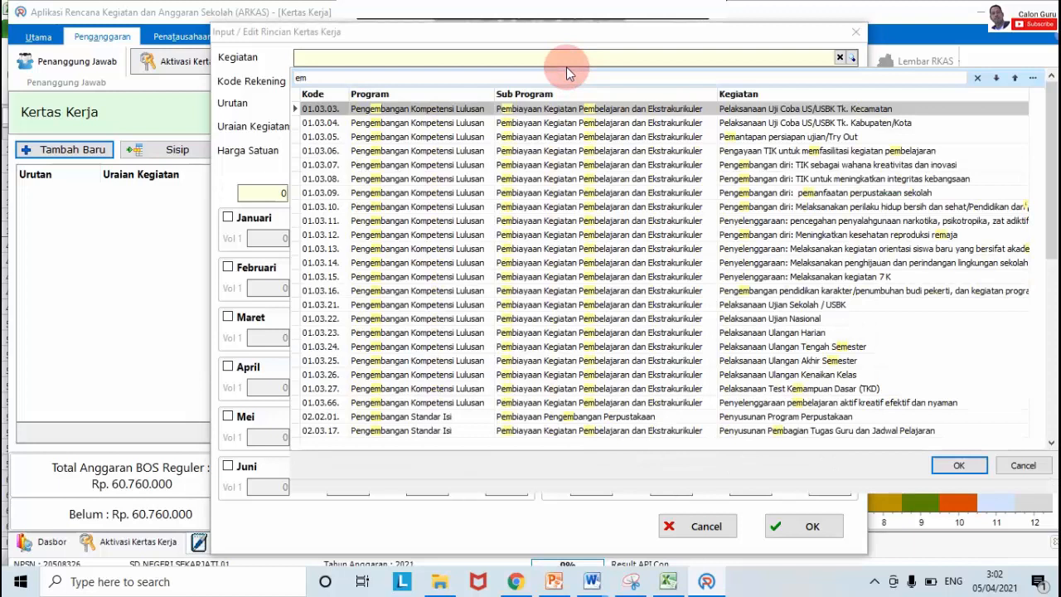
pyautogui.write('bela')
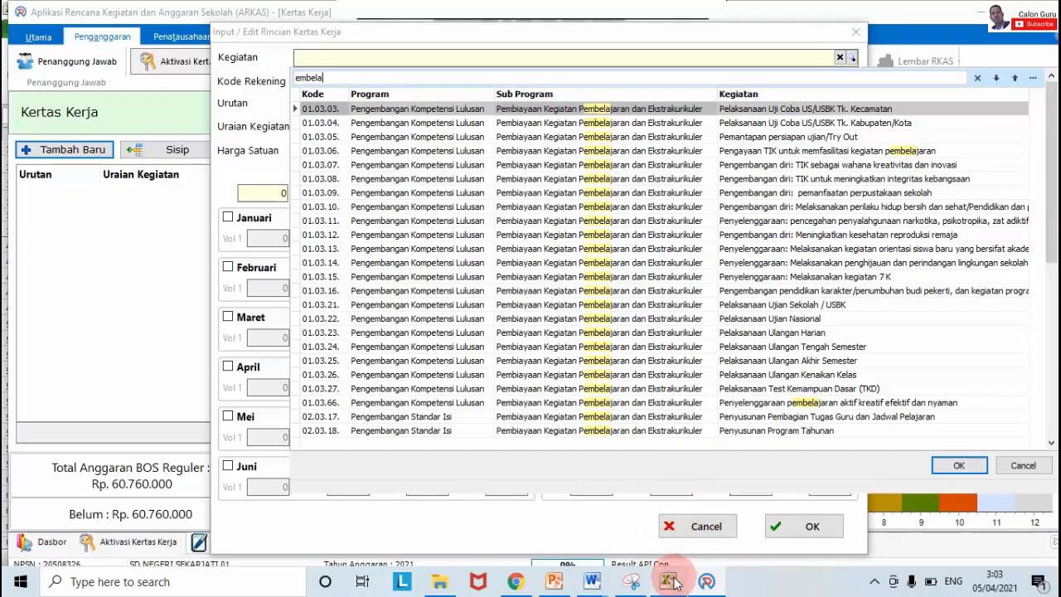
pyautogui.moveTo(673, 582)
pyautogui.moveTo(679, 529)
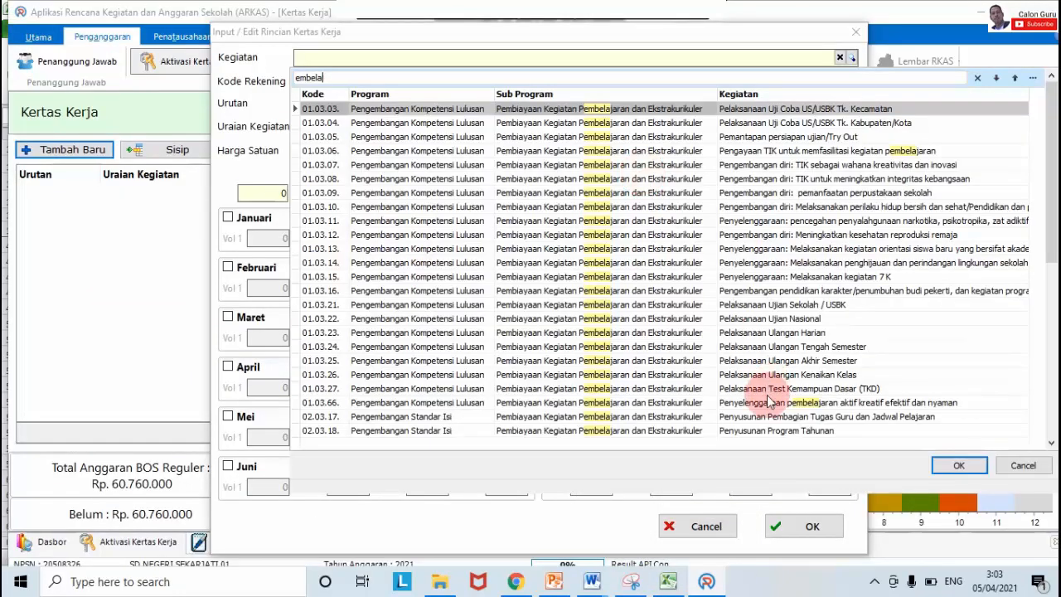
pyautogui.click(743, 421)
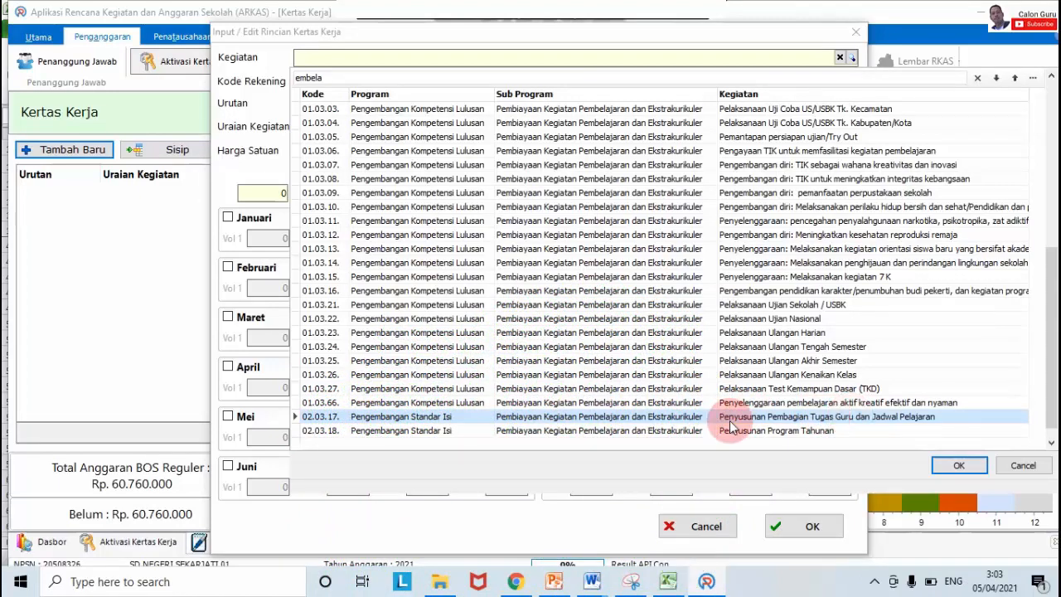
pyautogui.click(677, 418)
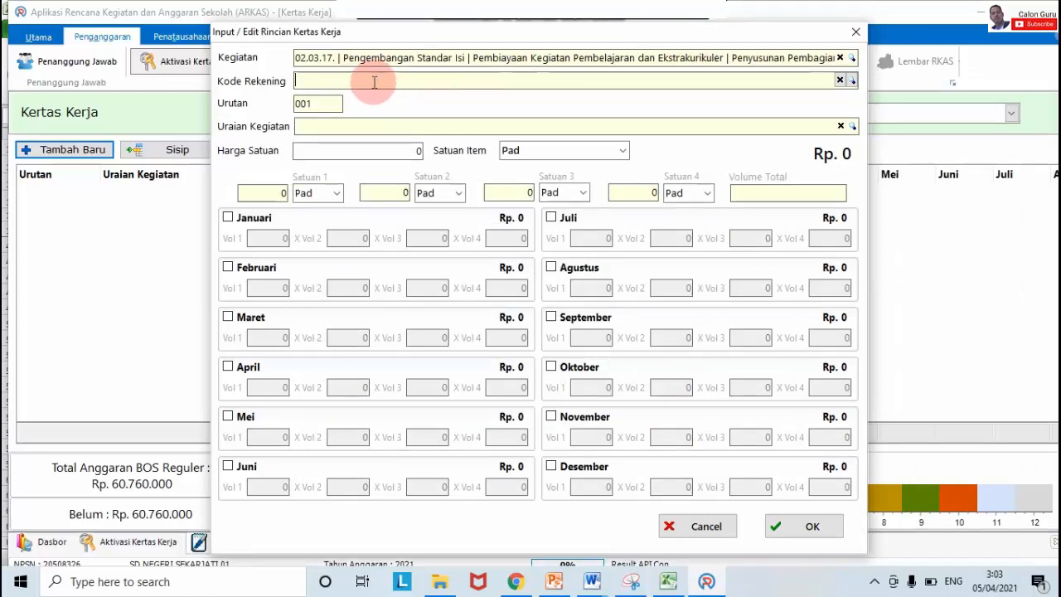
pyautogui.click(609, 18)
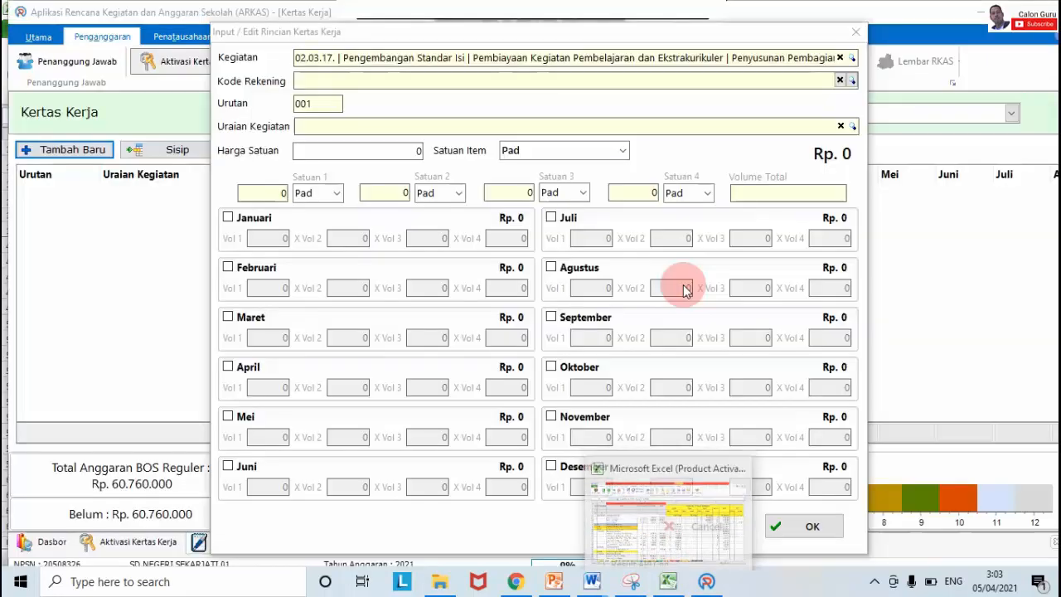
# Step: Search 'lat tulis' and choose Kode Rekening 5.1.02.01.01.0024 Alat Tulis Kantor
pyautogui.click(423, 78)
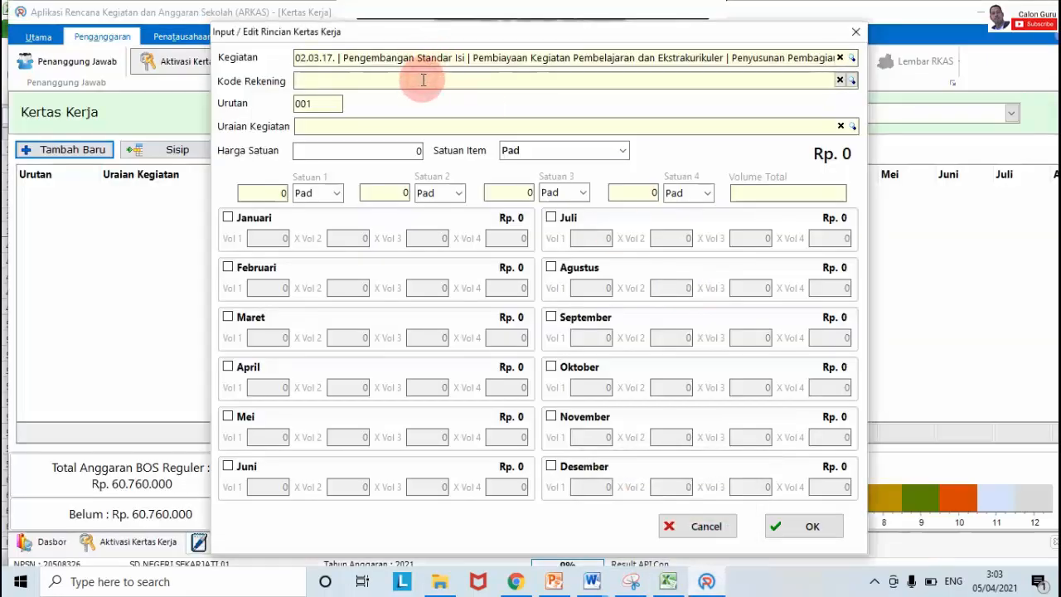
pyautogui.write('lat t')
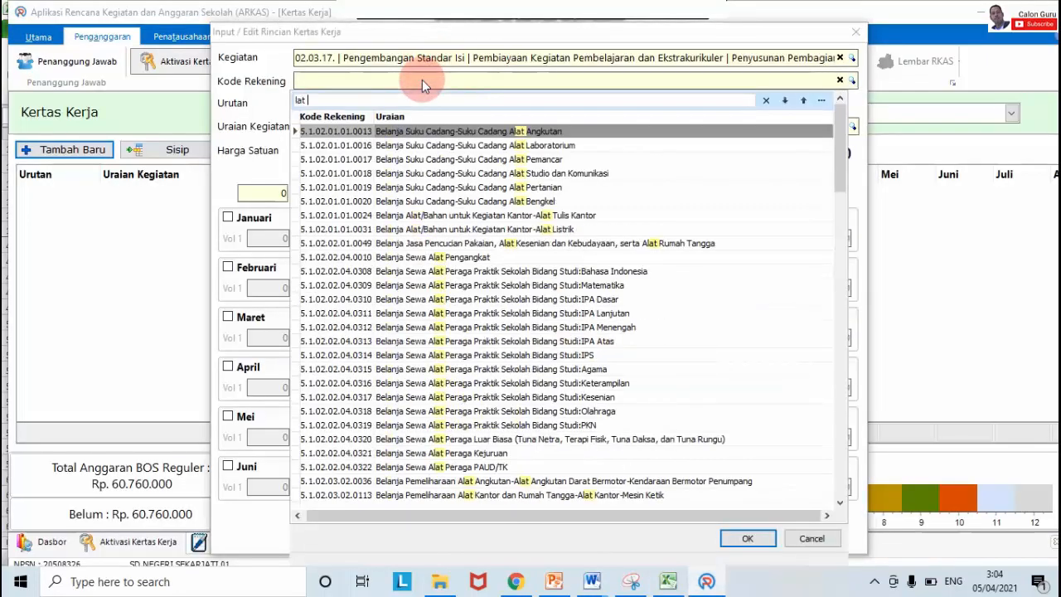
pyautogui.write('ulis')
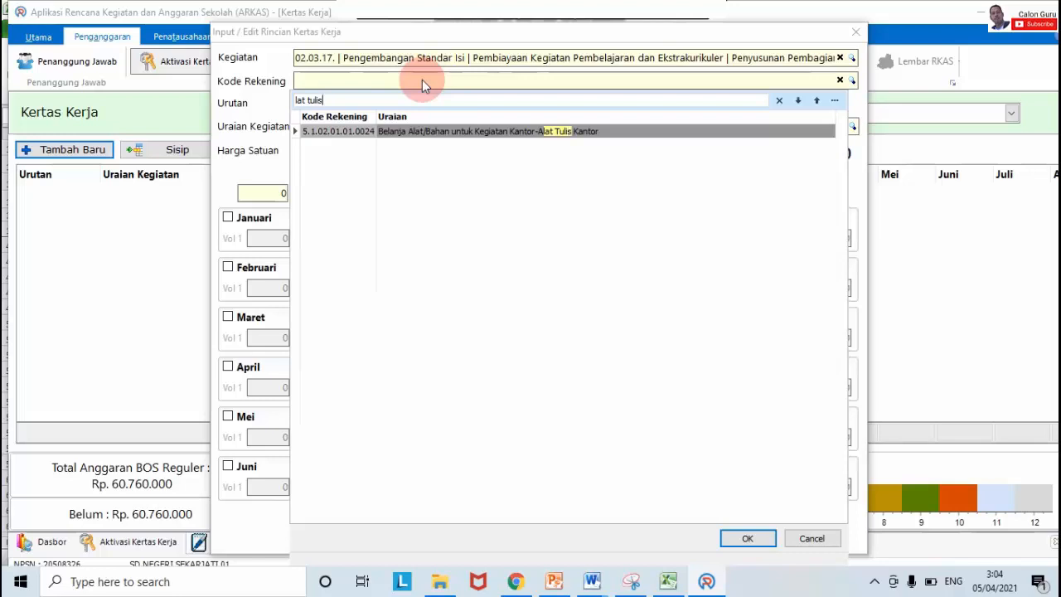
pyautogui.click(448, 132)
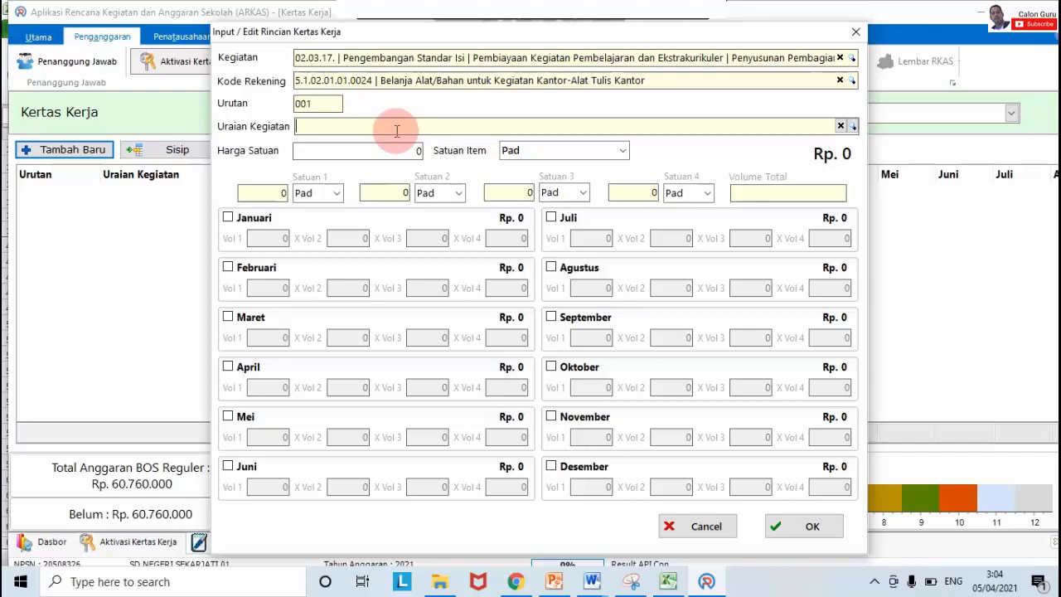
# Step: Check the paper item in the Excel RKAS sheet, then return to the ARKAS form
pyautogui.moveTo(668, 583)
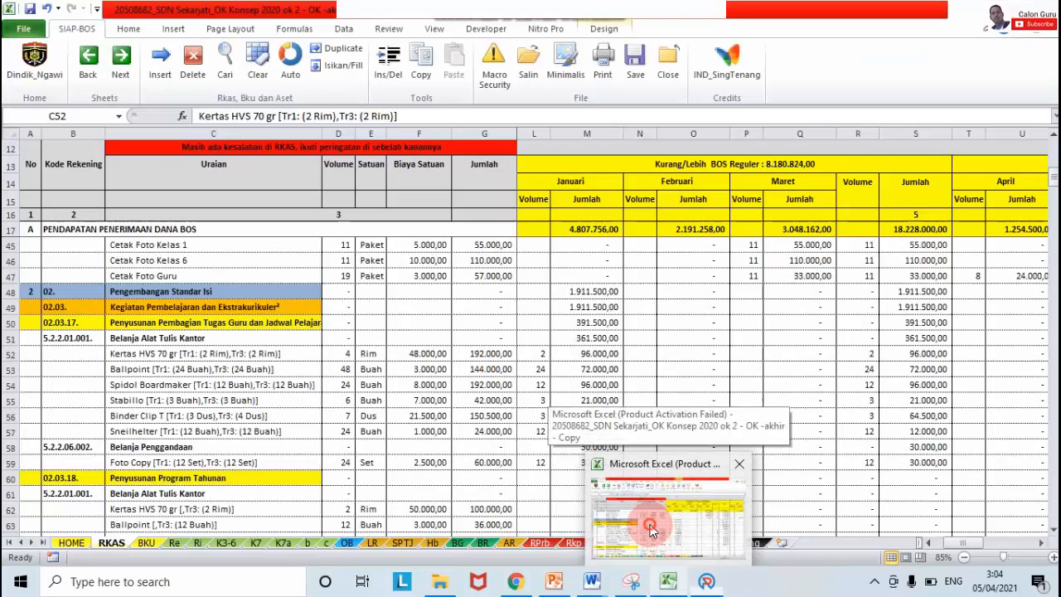
pyautogui.click(658, 525)
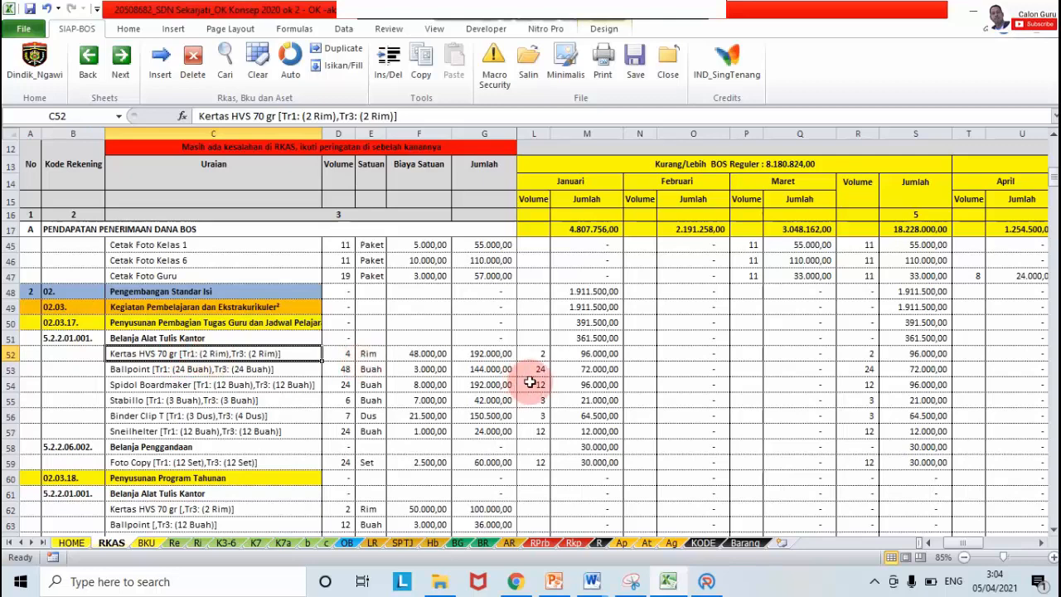
pyautogui.click(706, 581)
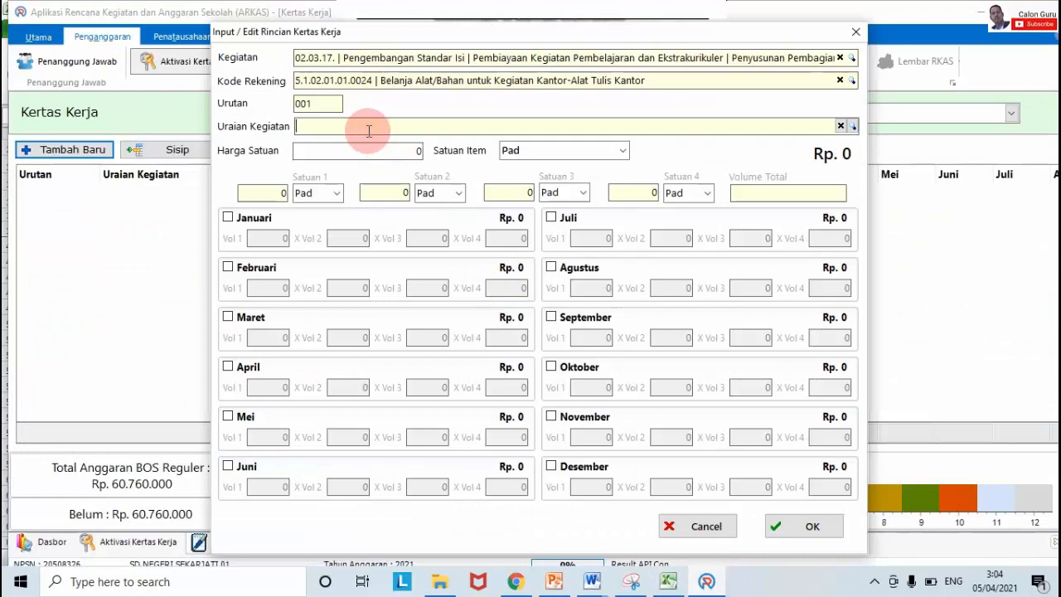
# Step: Search the item catalogue for 'kertas hvs 70' and pick Kertas HVS 70 gram Sinar Dunia A4
pyautogui.write('kerta')
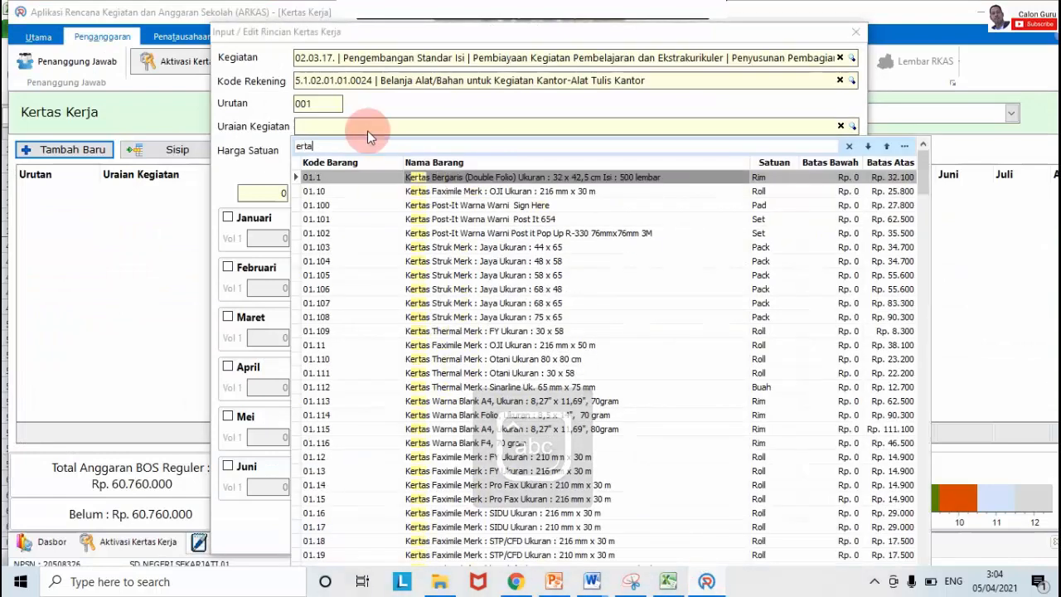
pyautogui.press('BackSpace')
pyautogui.press('BackSpace')
pyautogui.press('BackSpace')
pyautogui.press('BackSpace')
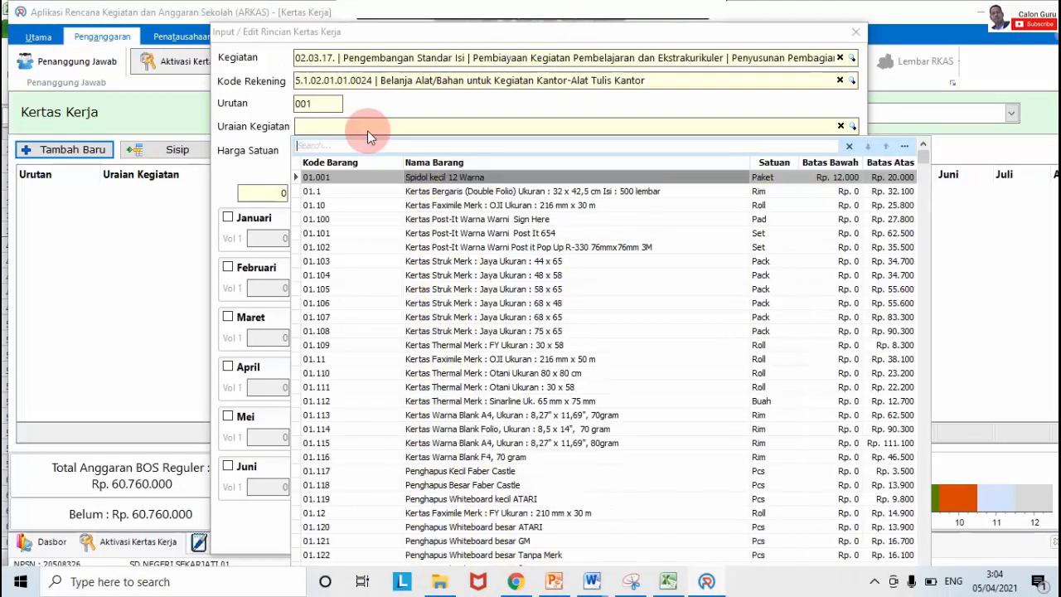
pyautogui.write('kertas h')
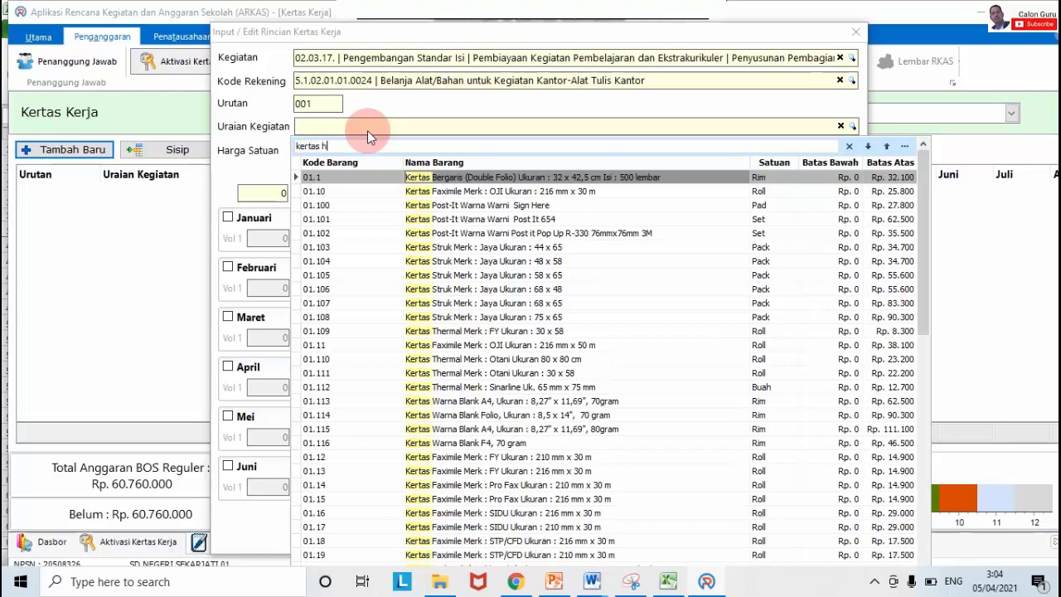
pyautogui.write('vs')
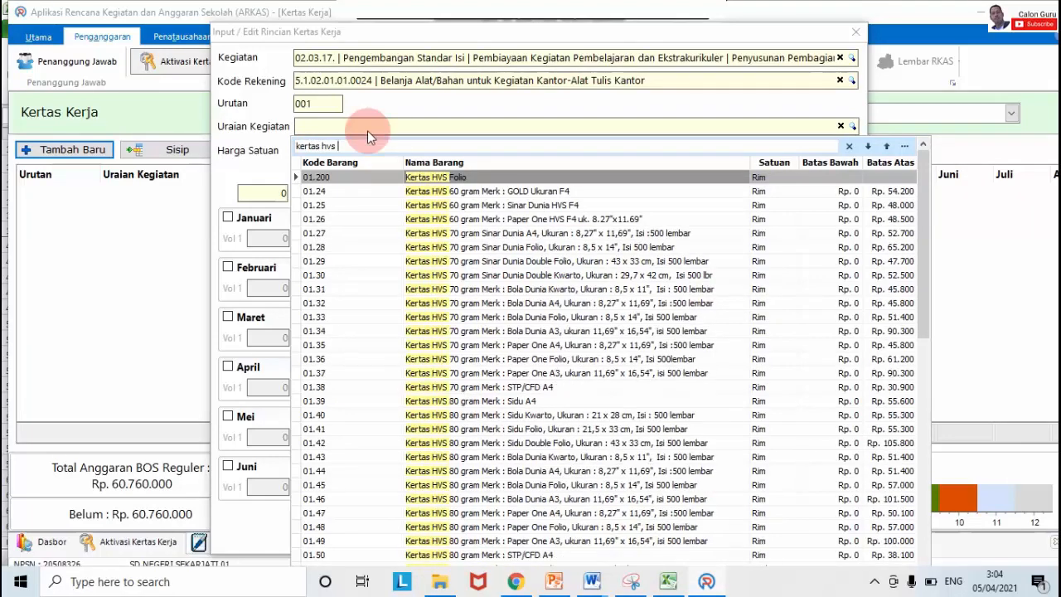
pyautogui.write(' to')
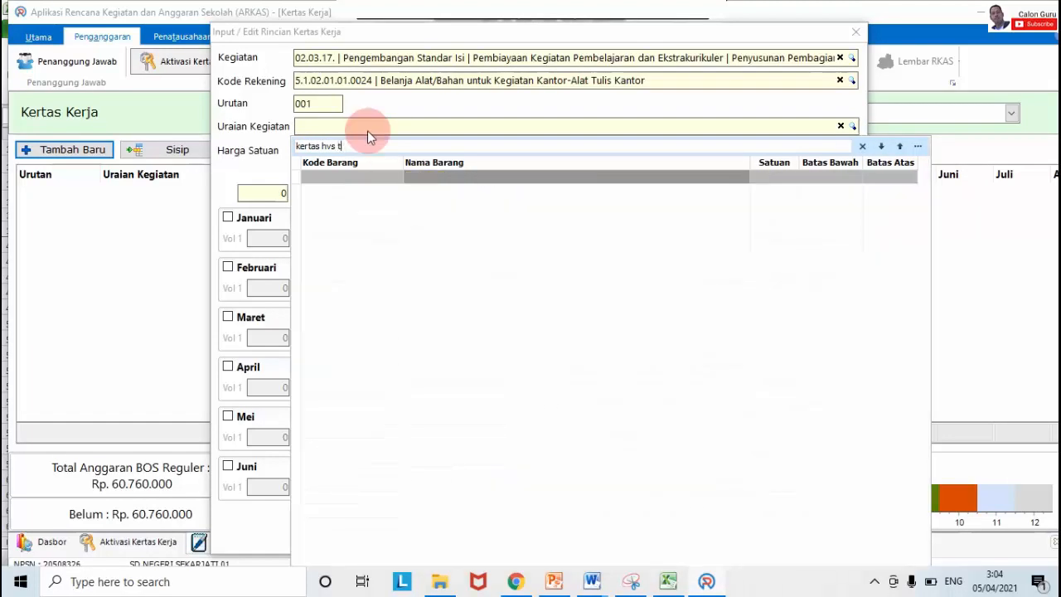
pyautogui.press('BackSpace')
pyautogui.write('70')
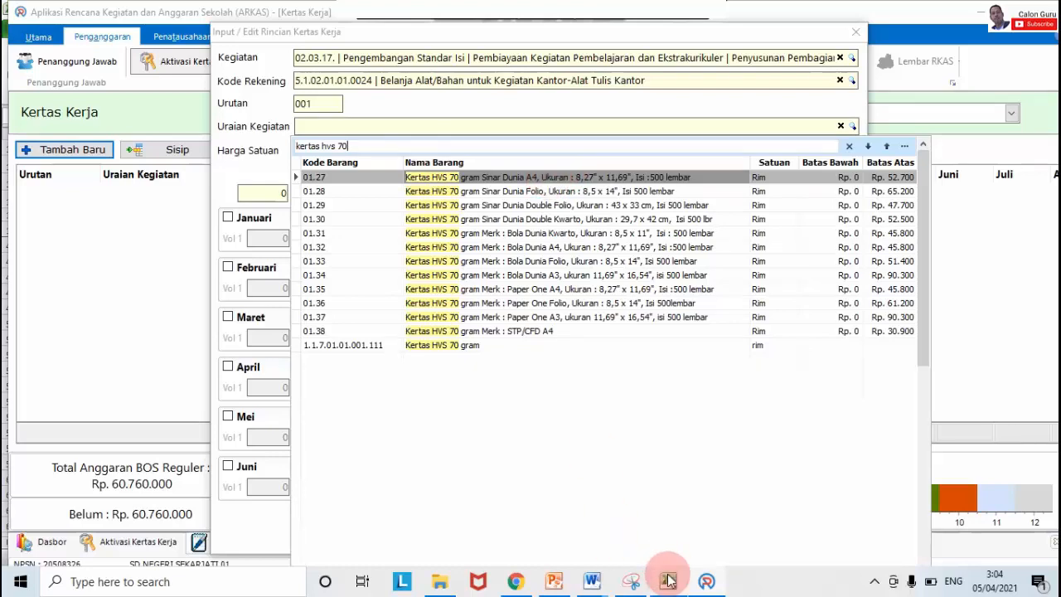
pyautogui.moveTo(669, 578)
pyautogui.moveTo(654, 535)
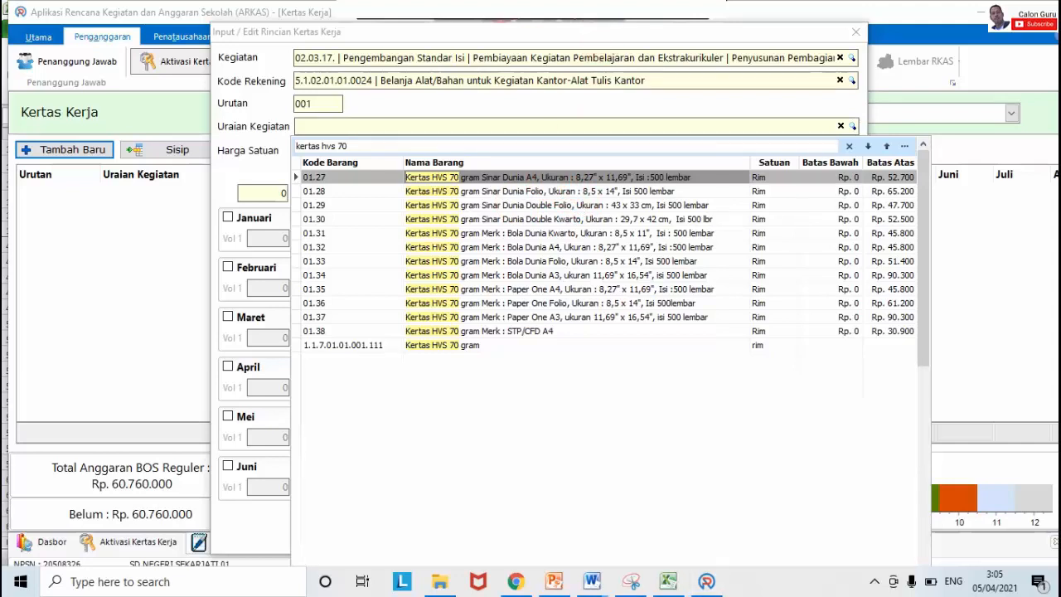
pyautogui.click(517, 179)
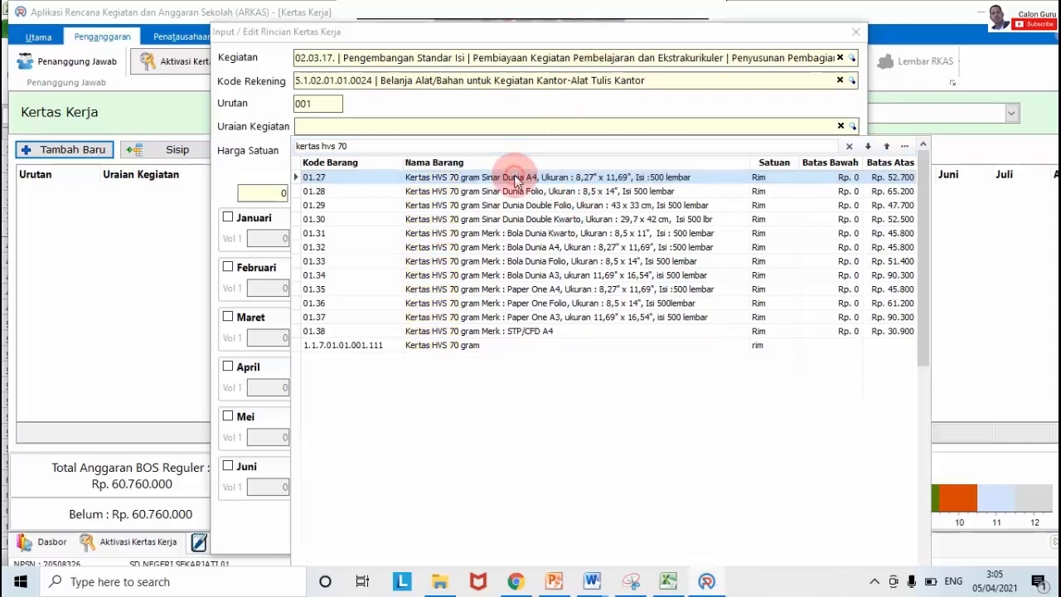
# Step: Choose Kertas HVS 70 gram Sinar Dunia A4 as the item, priced at 48000 per Rim
pyautogui.doubleClick(516, 179)
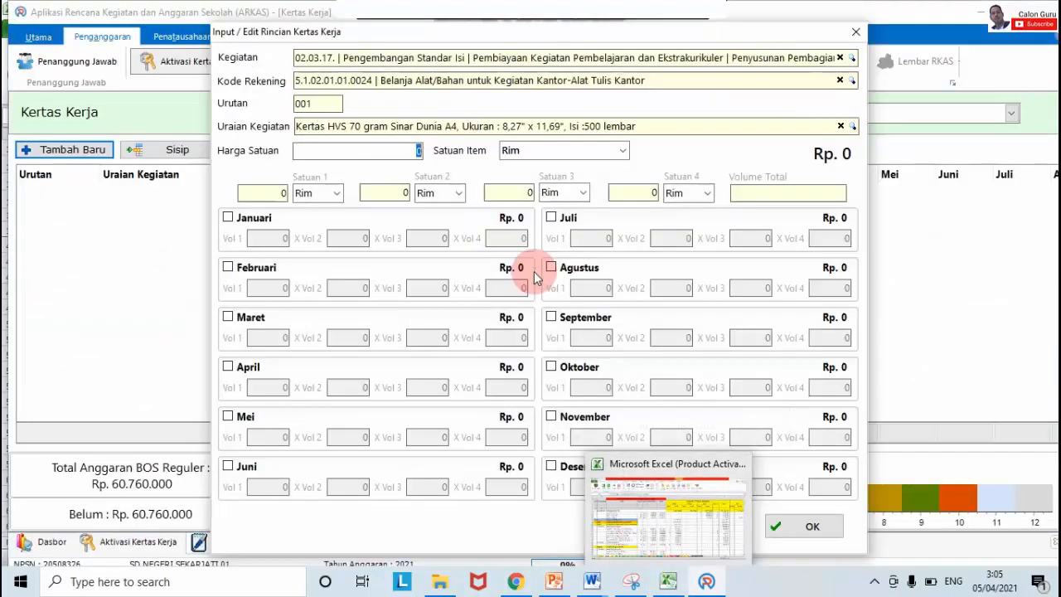
pyautogui.click(384, 192)
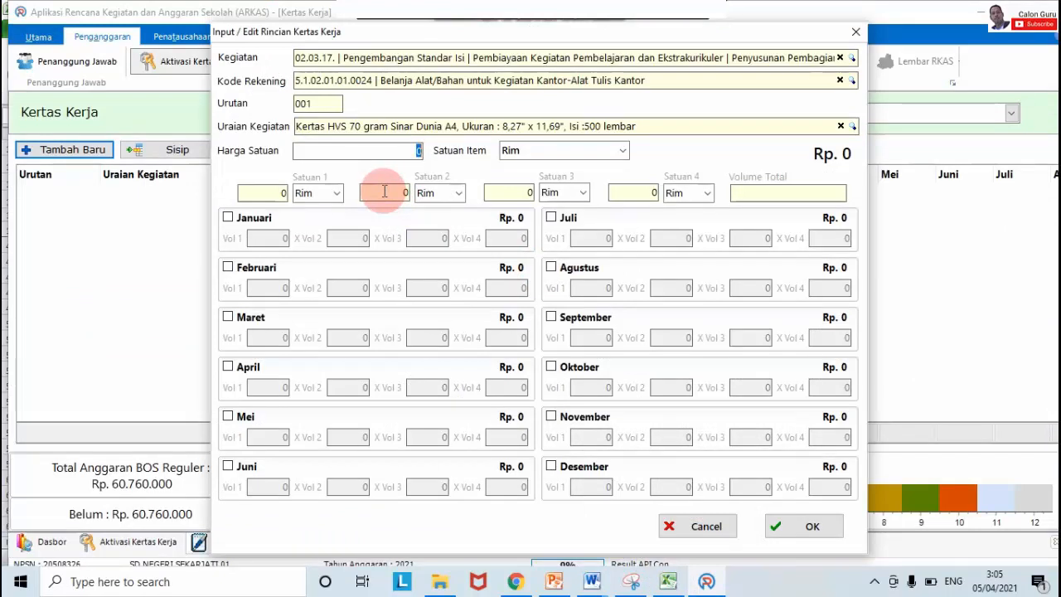
pyautogui.write('48')
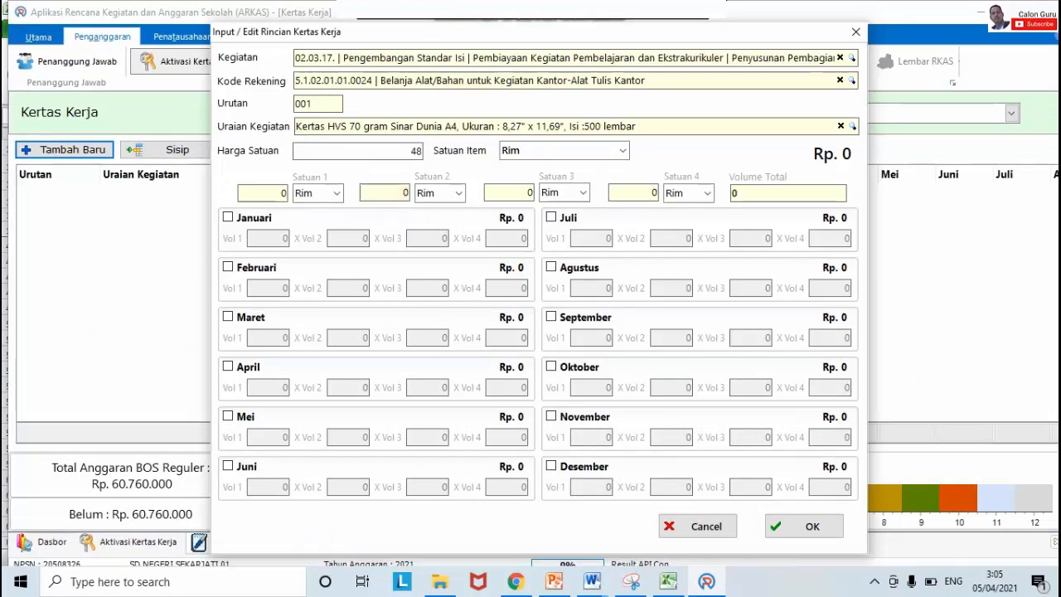
pyautogui.write('000')
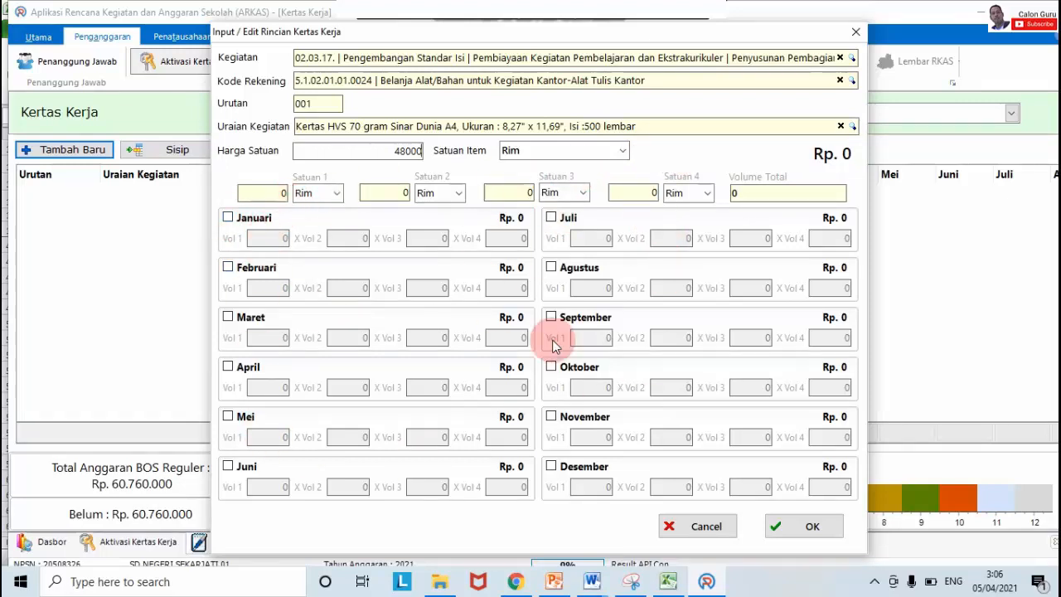
# Step: Check the total volume (D52) and Januari volume (L52) in the Excel RKAS sheet
pyautogui.click(668, 581)
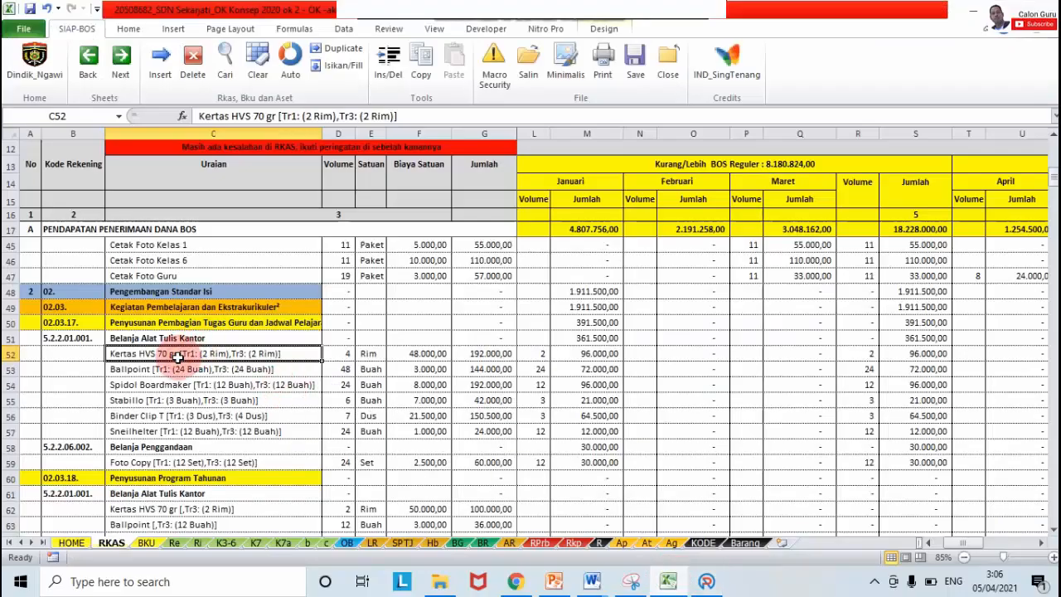
pyautogui.click(344, 352)
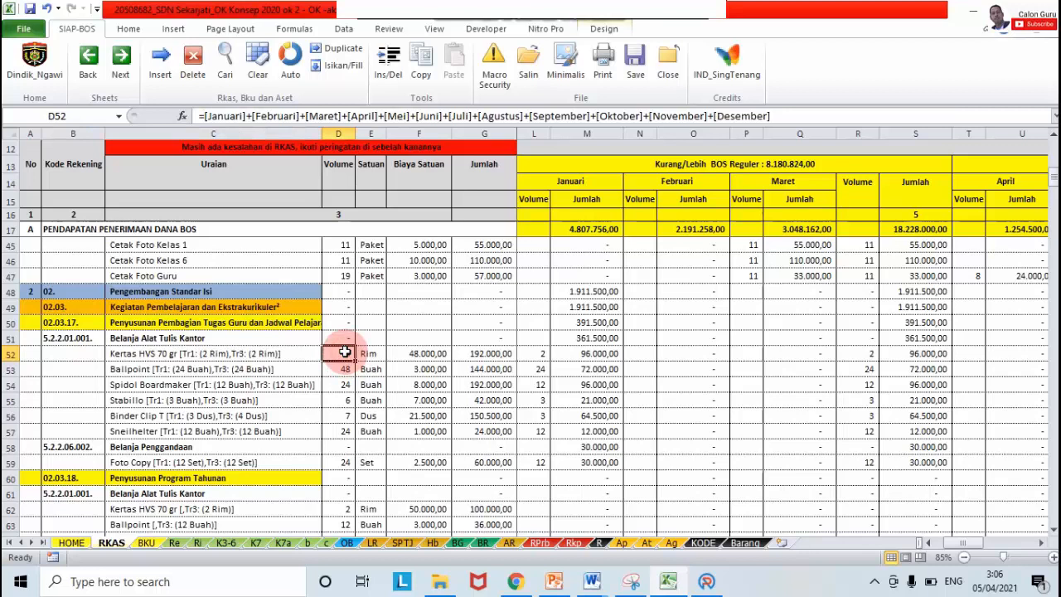
pyautogui.click(534, 352)
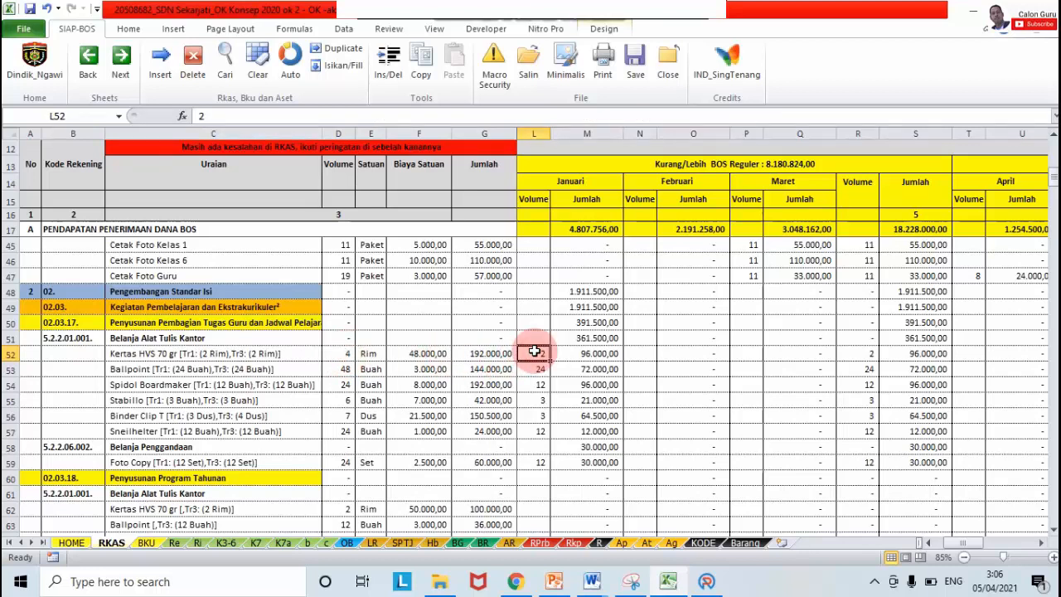
pyautogui.click(706, 581)
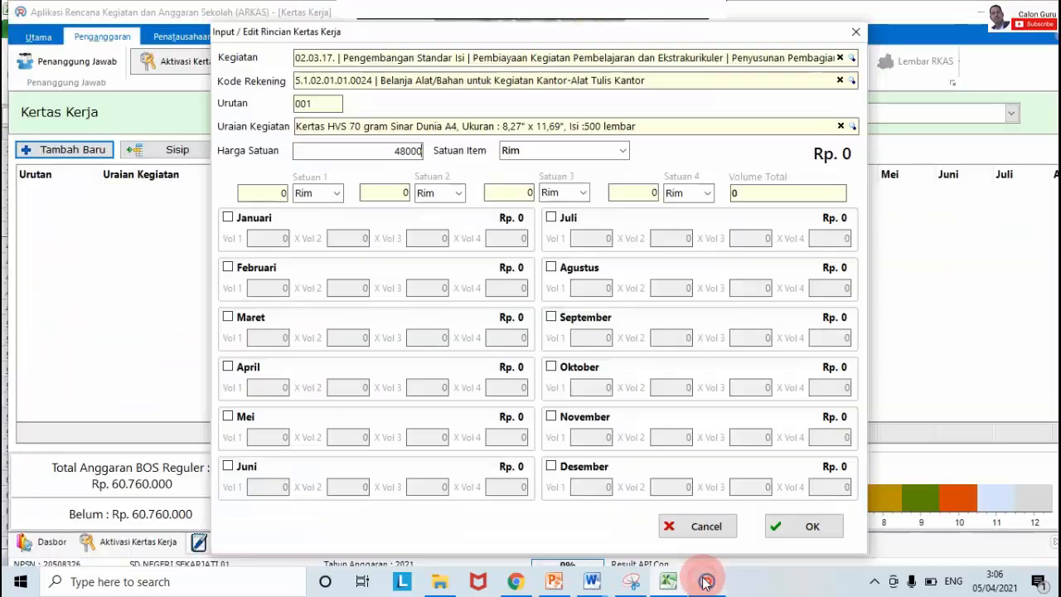
# Step: Tick Januari and set its first volume to 2 Rim
pyautogui.click(228, 220)
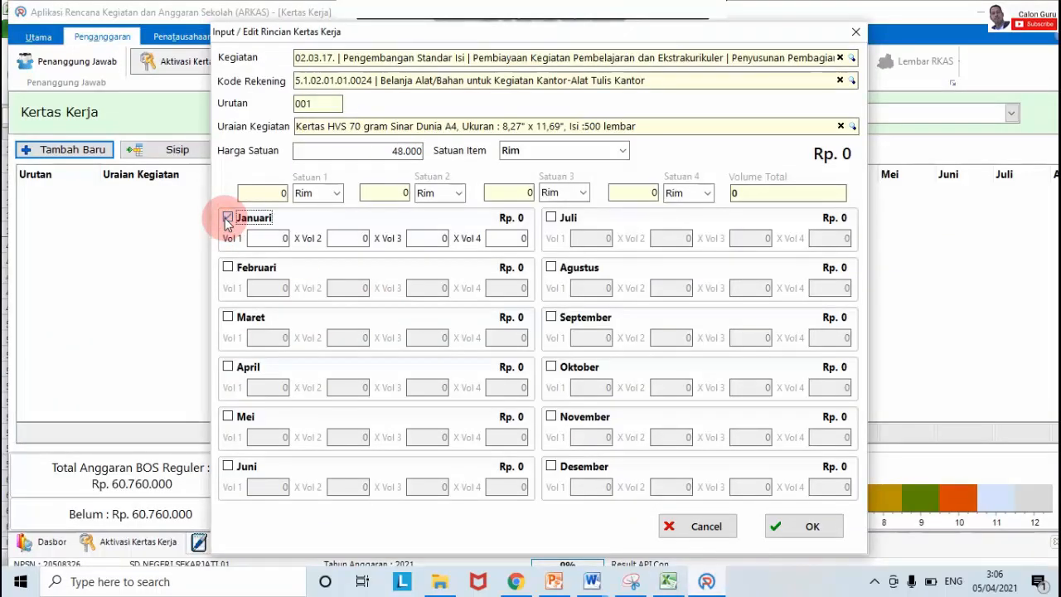
pyautogui.click(266, 238)
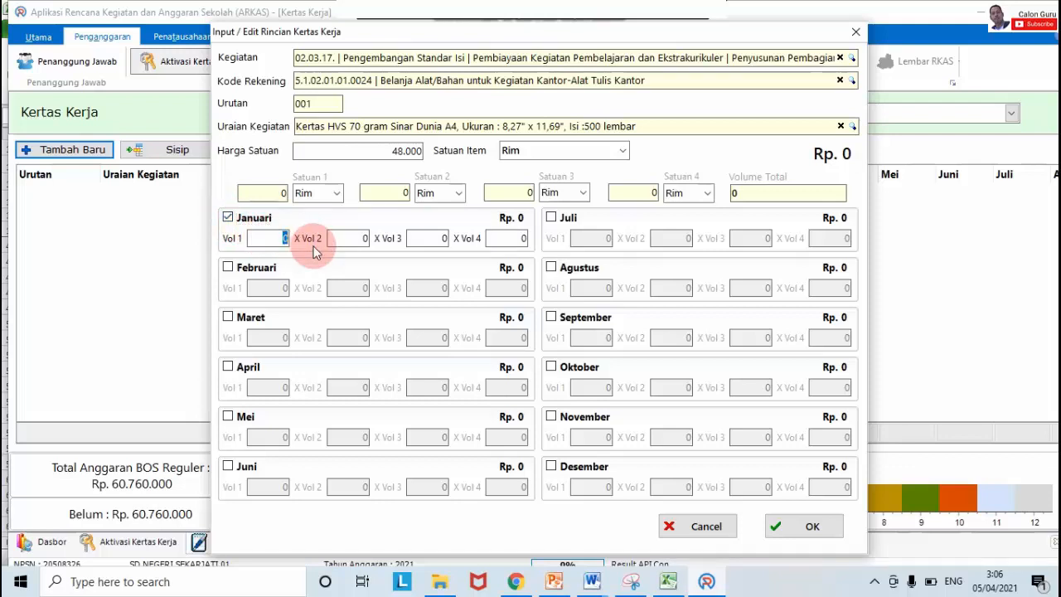
pyautogui.write('2')
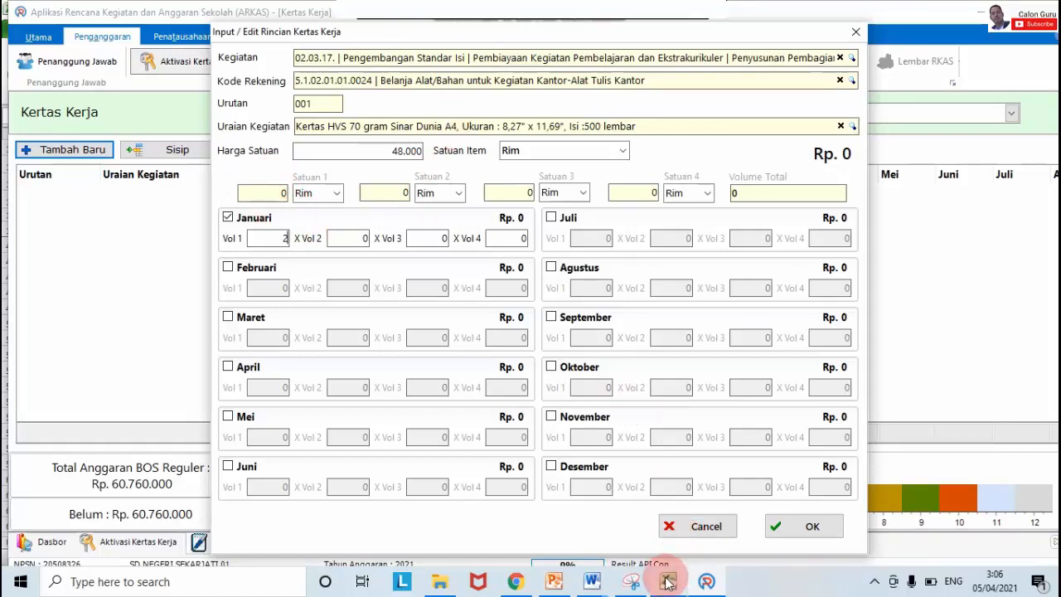
# Step: Look up the Juni volume for Kertas HVS in Excel row 52
pyautogui.moveTo(668, 580)
pyautogui.click(673, 547)
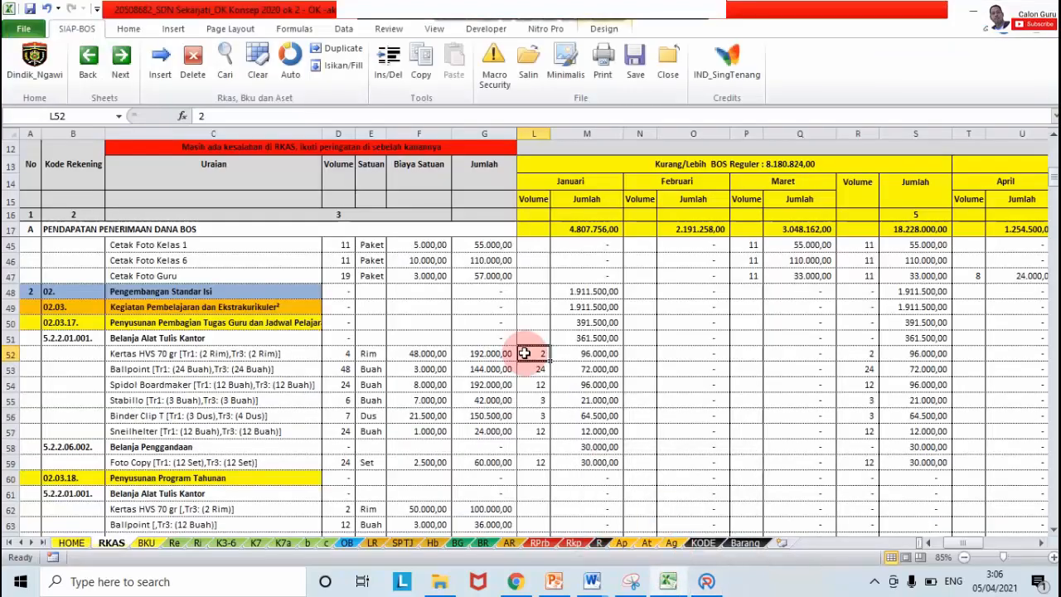
pyautogui.press('Right')
pyautogui.press('Right')
pyautogui.press('Right')
pyautogui.press('Right')
pyautogui.press('Right')
pyautogui.press('Right')
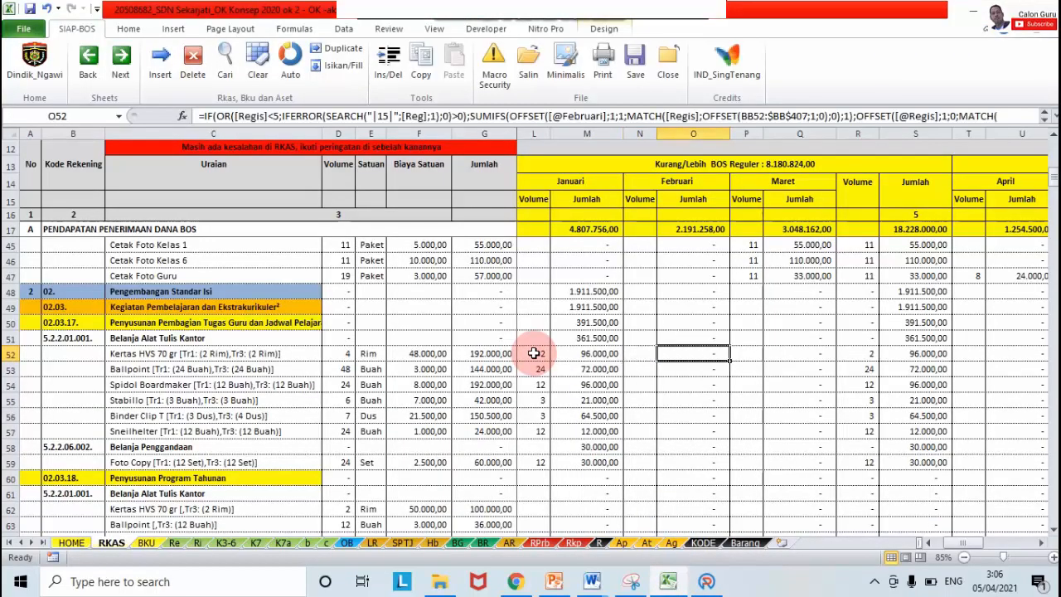
pyautogui.press('Right')
pyautogui.press('Right')
pyautogui.press('Right')
pyautogui.press('Right')
pyautogui.press('Right')
pyautogui.press('Right')
pyautogui.press('Right')
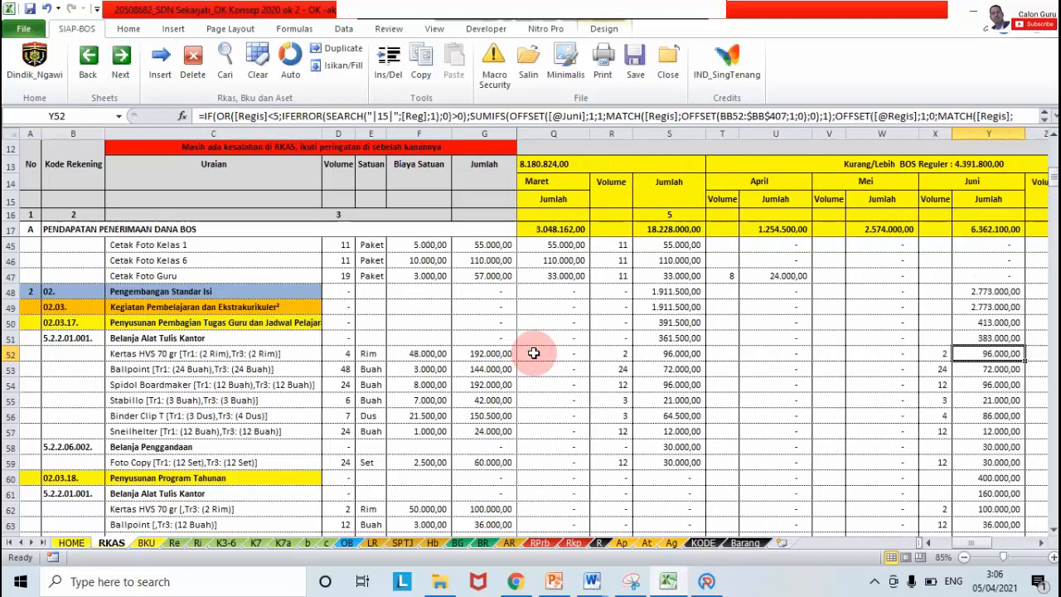
pyautogui.press('Left')
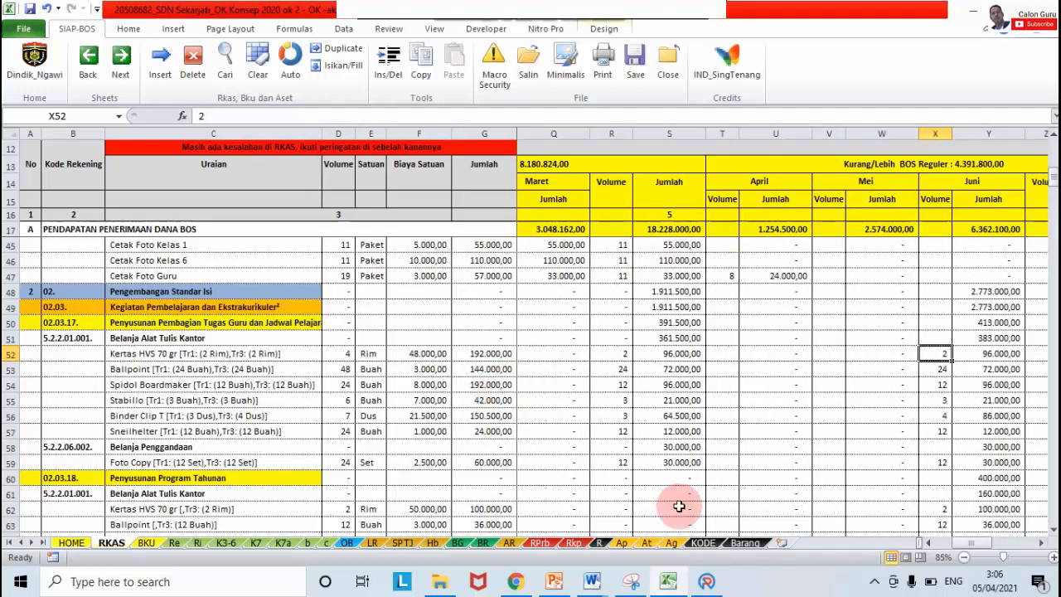
pyautogui.click(706, 581)
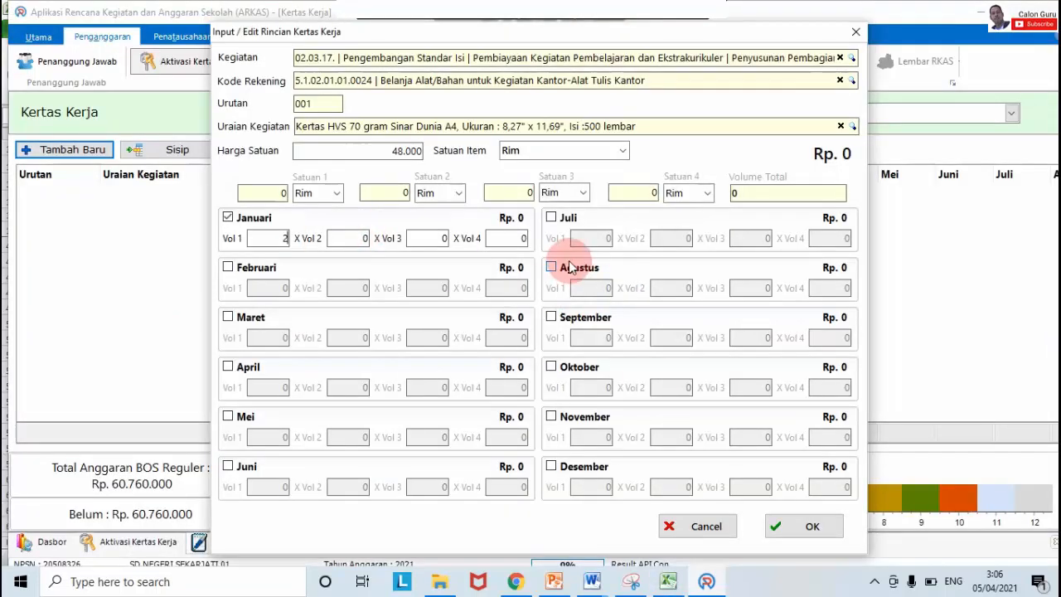
# Step: Tick Juni with a volume of 2 Rim, leaving Mei unticked
pyautogui.click(227, 467)
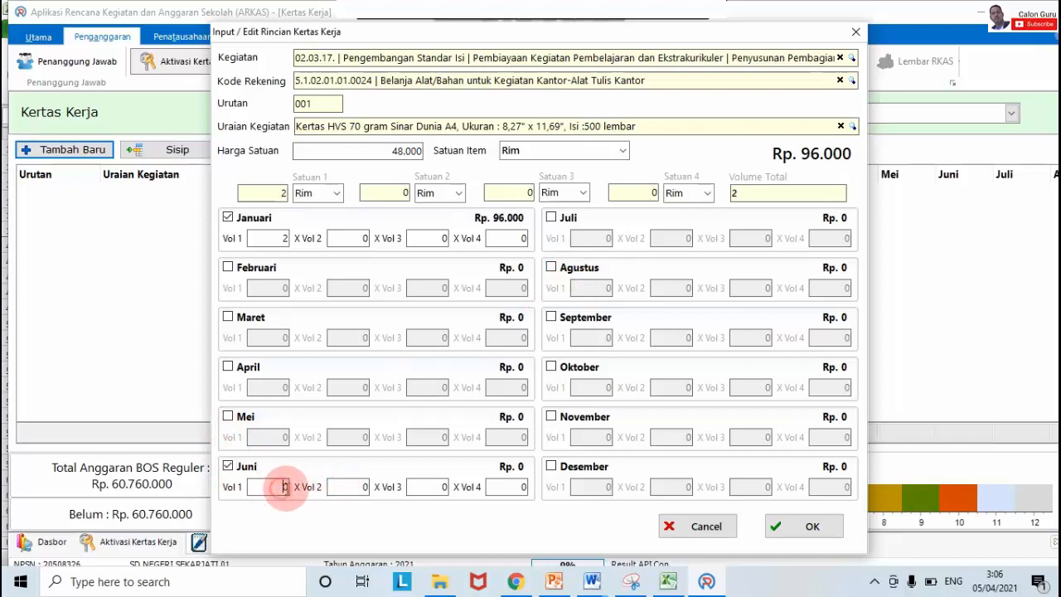
pyautogui.doubleClick(289, 488)
pyautogui.write('2')
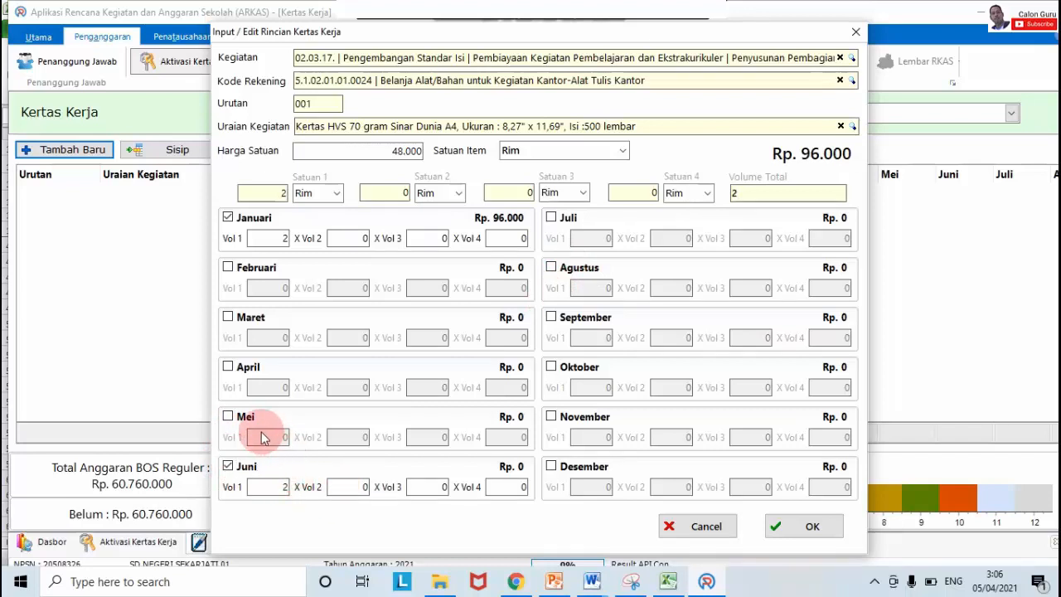
pyautogui.click(228, 417)
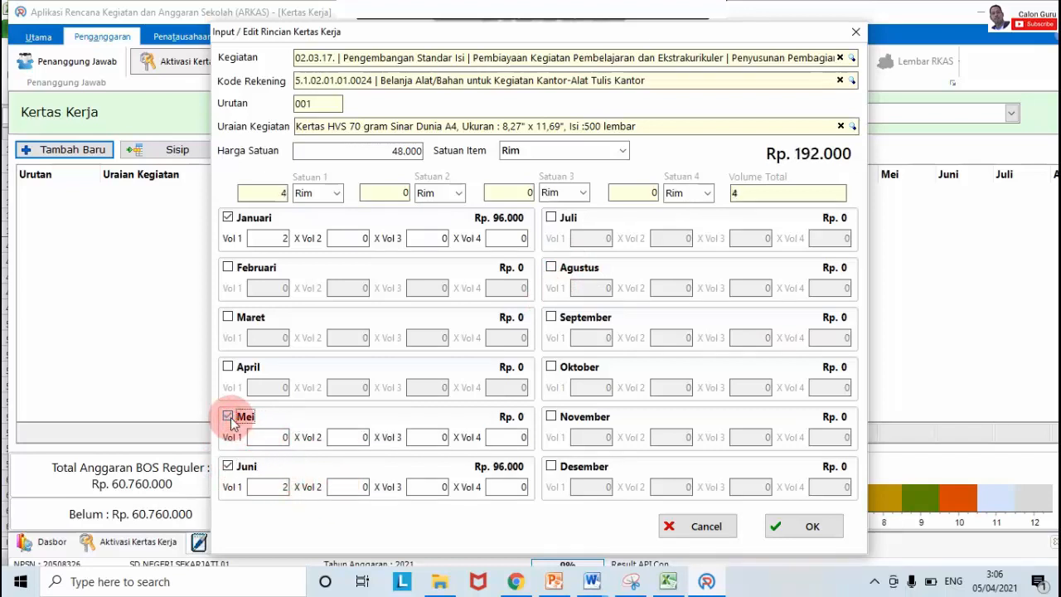
pyautogui.click(229, 417)
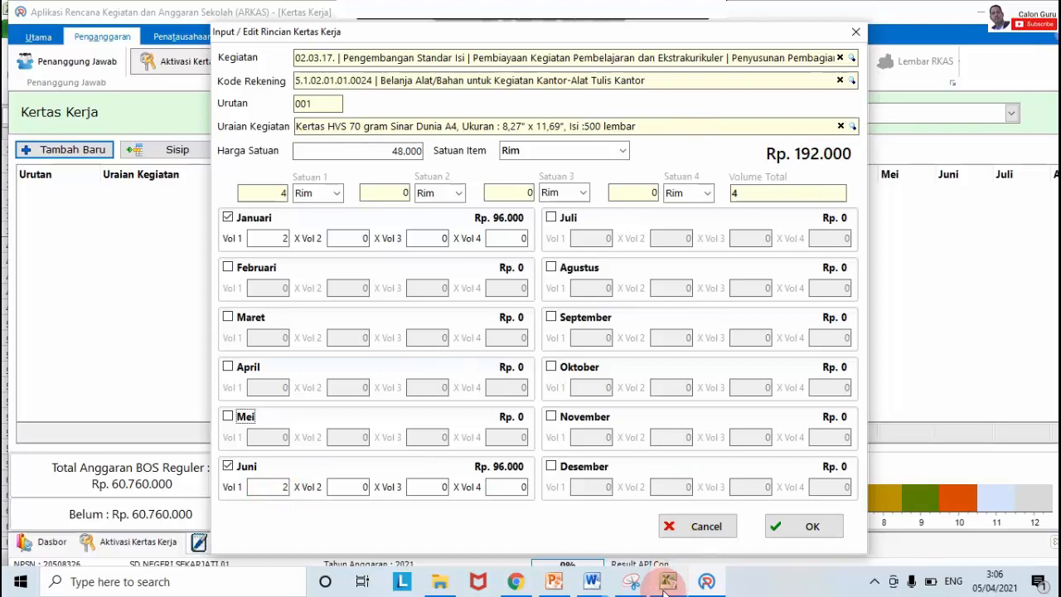
# Step: Verify how the Kertas HVS total is calculated in the Excel sheet
pyautogui.moveTo(664, 591)
pyautogui.moveTo(639, 539)
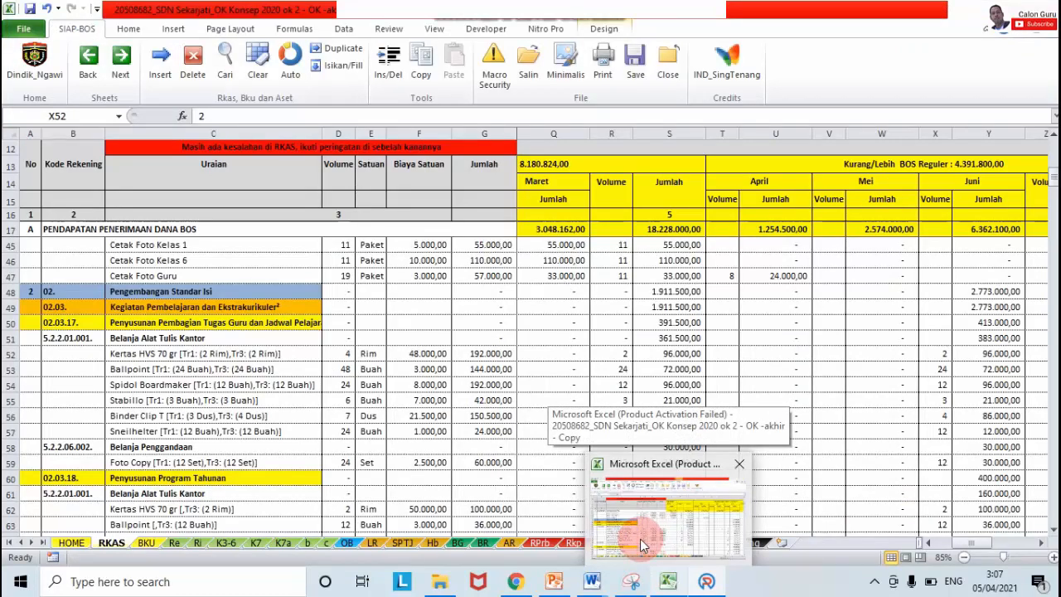
pyautogui.click(640, 538)
pyautogui.click(488, 351)
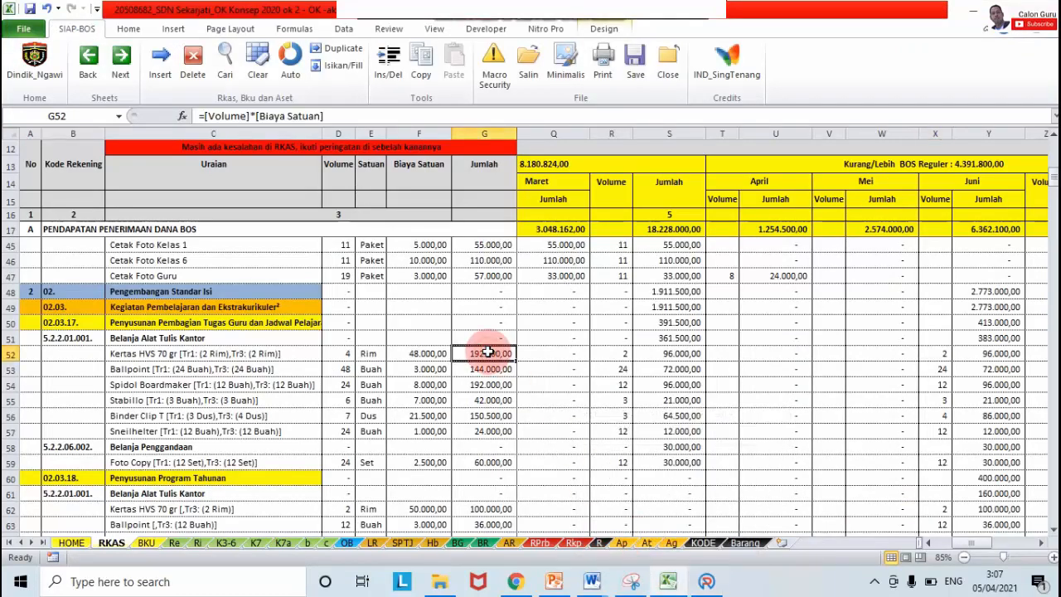
pyautogui.click(706, 583)
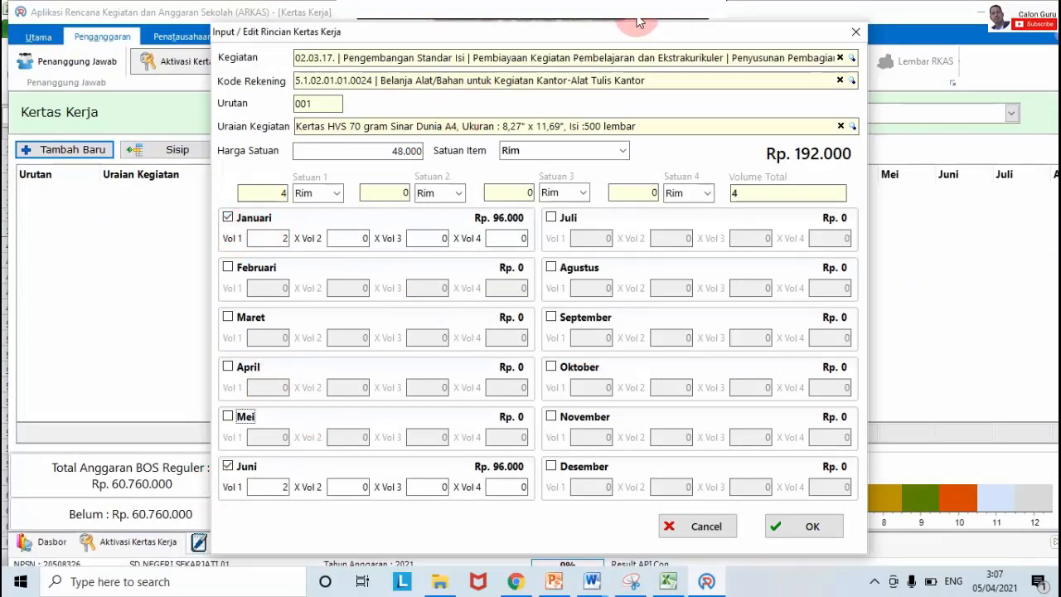
# Step: Save the Kertas HVS line and look up the Ballpoint row in Excel
pyautogui.click(812, 526)
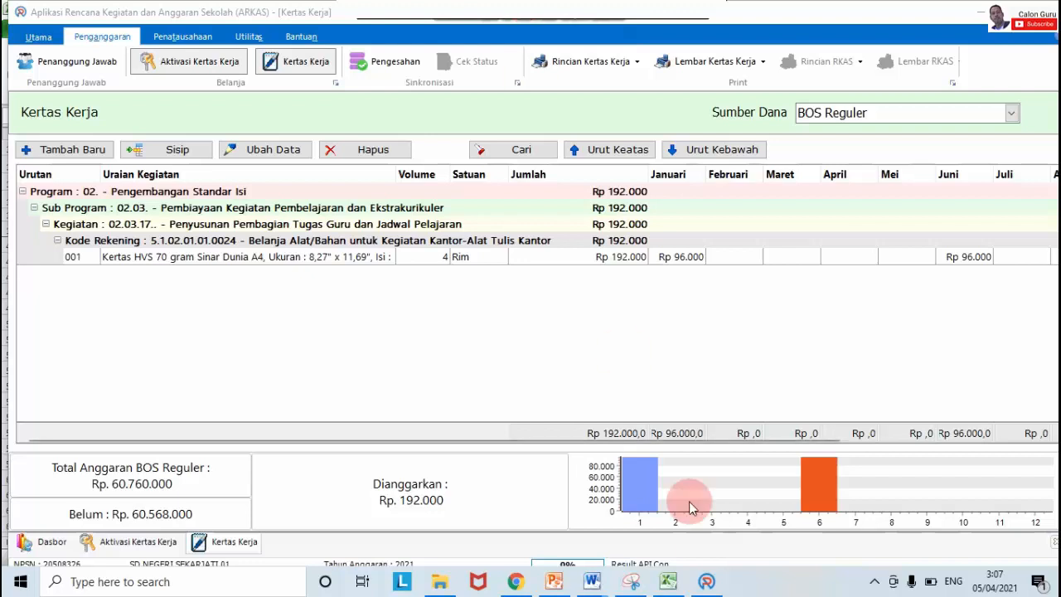
pyautogui.click(668, 581)
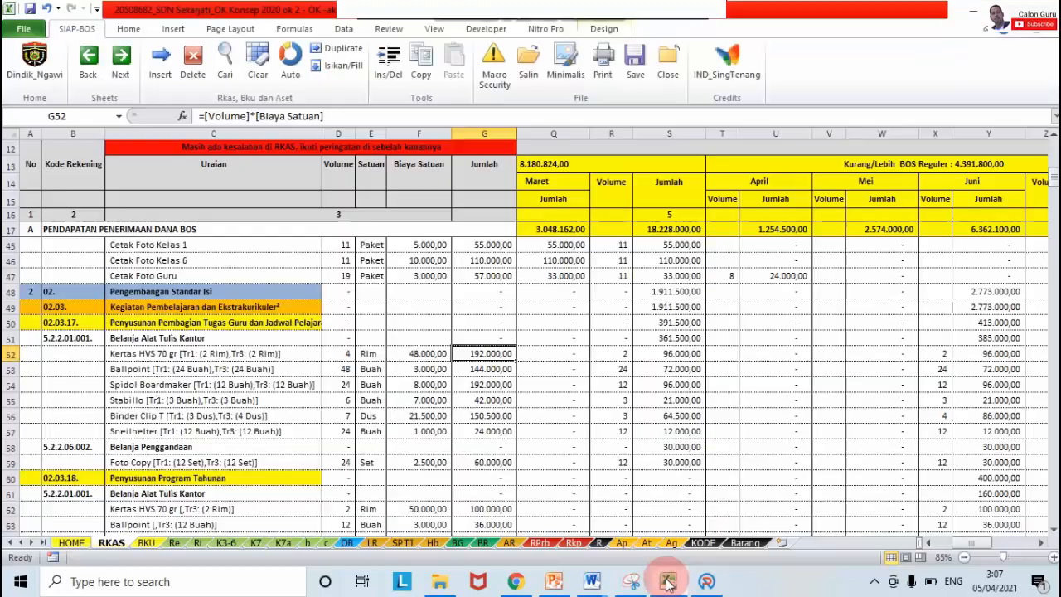
pyautogui.click(145, 371)
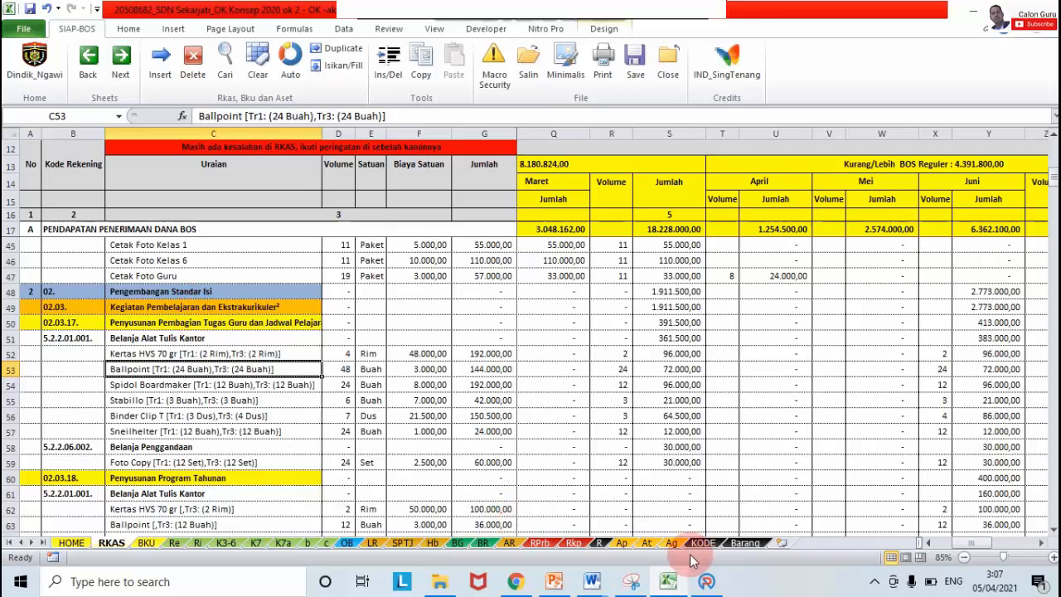
# Step: Select the Kertas HVS line in ARKAS and insert a new line with Sisip
pyautogui.click(707, 581)
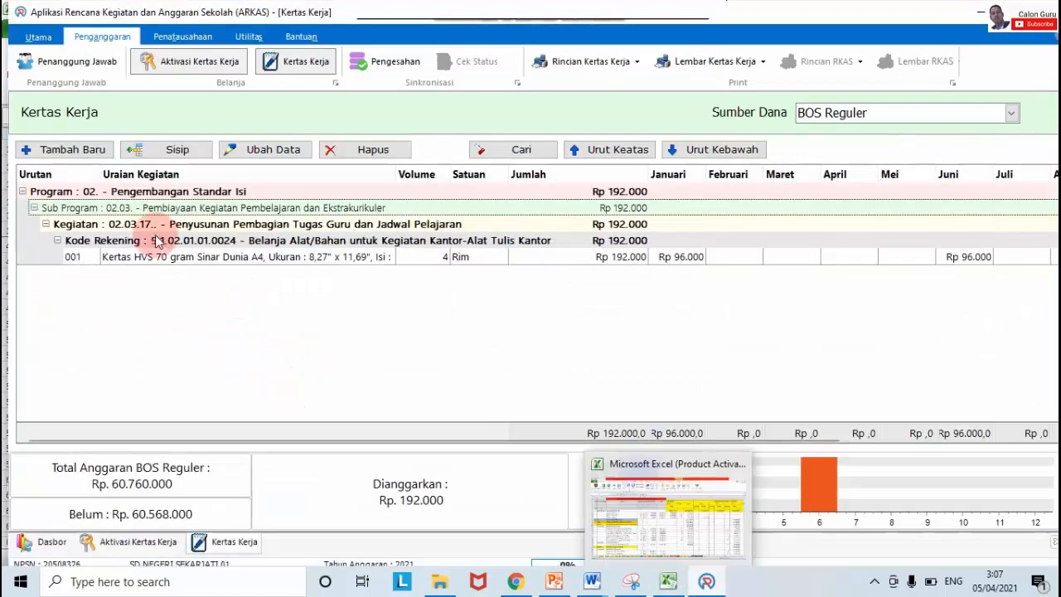
pyautogui.click(211, 258)
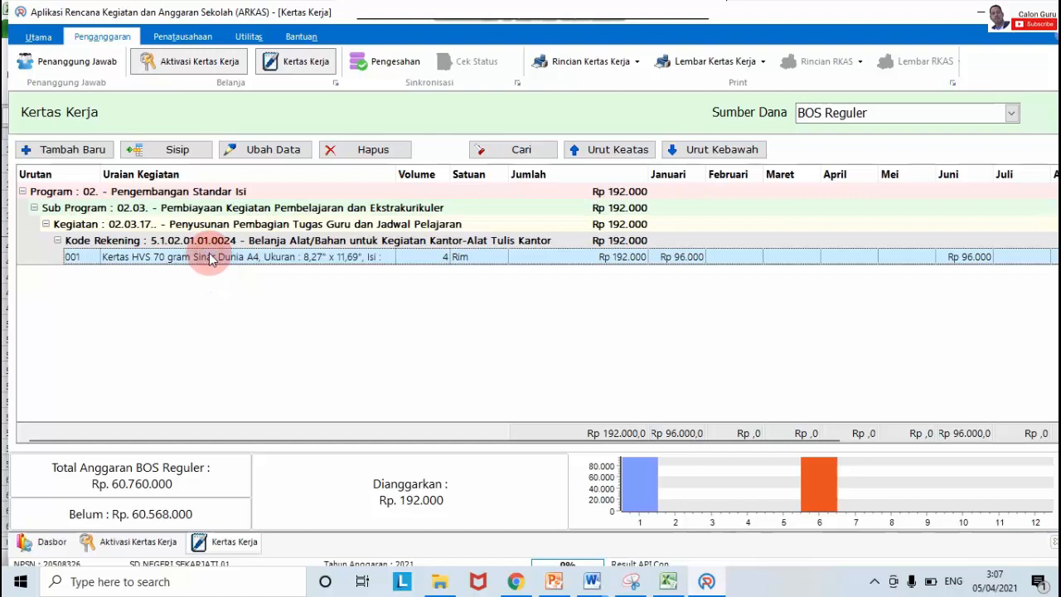
pyautogui.click(176, 154)
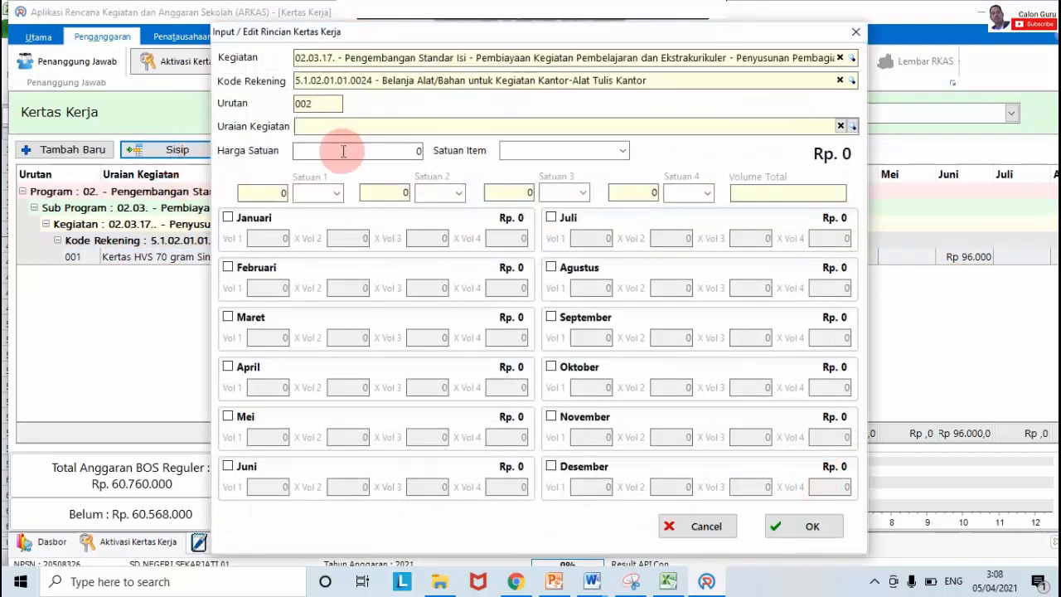
# Step: Search 'all' in the item lookup and pick Ballpoint, unit Buah, for line 002
pyautogui.click(329, 125)
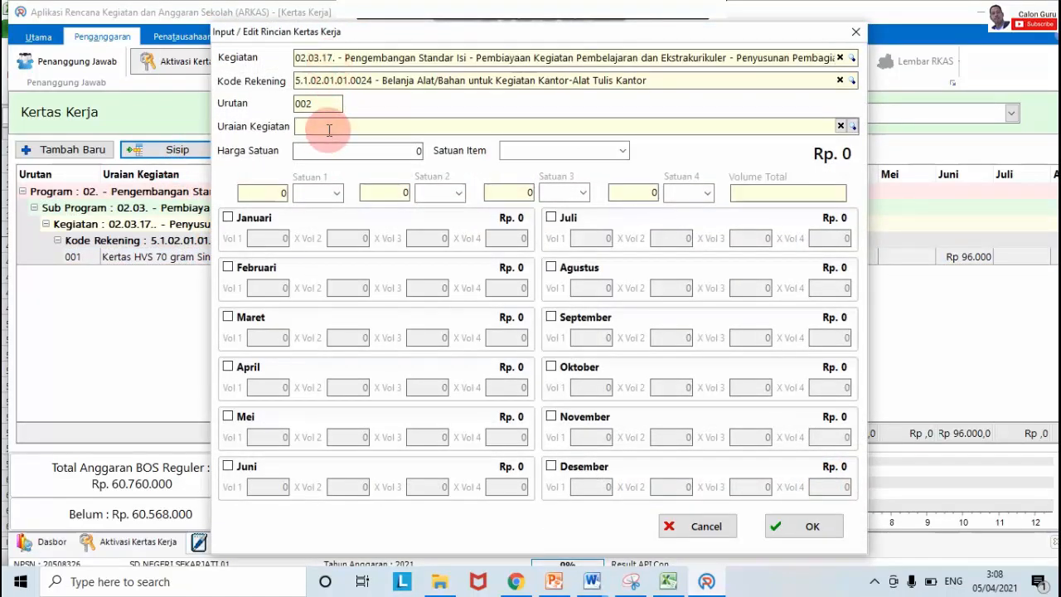
pyautogui.write('all')
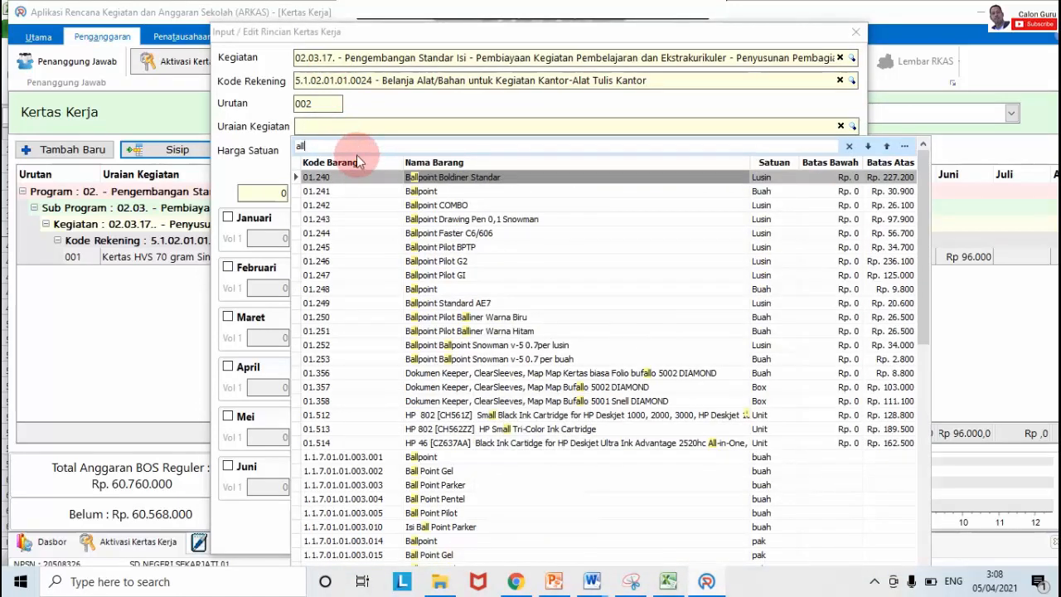
pyautogui.doubleClick(420, 192)
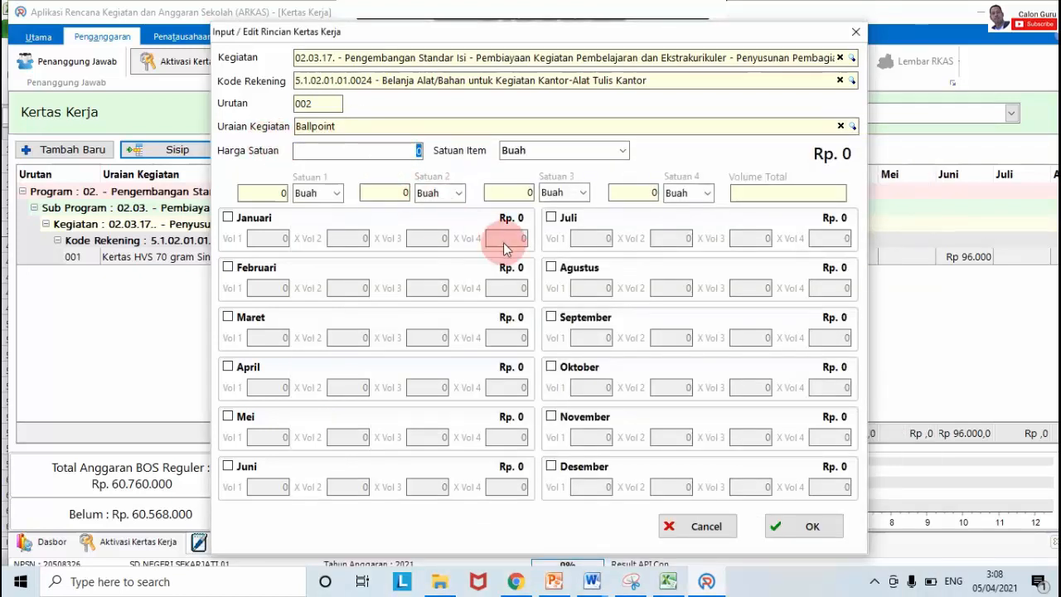
# Step: Enter 3000 as the Ballpoint unit price, checking the Excel price
pyautogui.moveTo(672, 586)
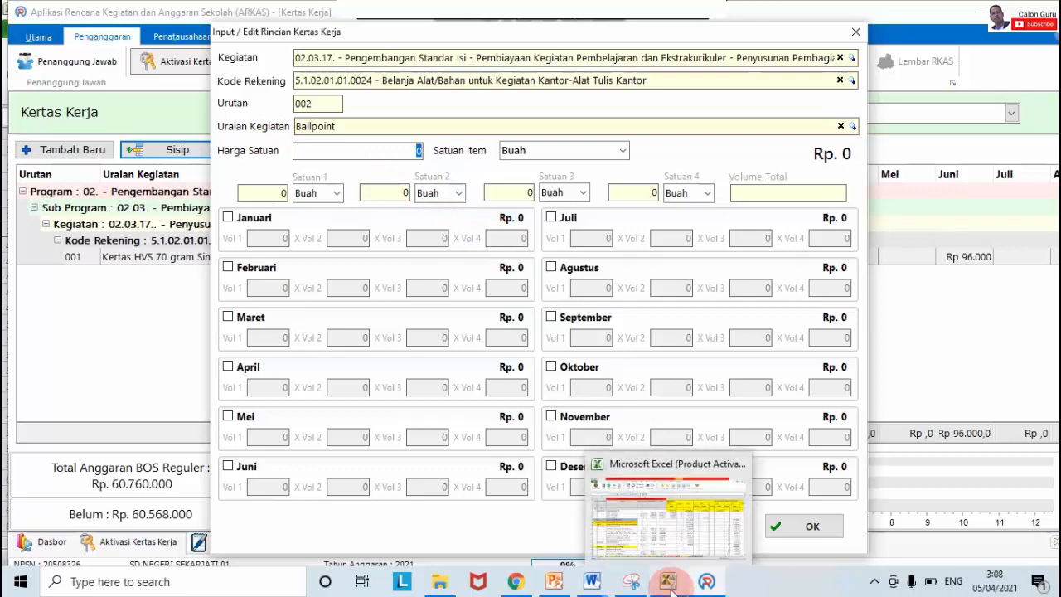
pyautogui.click(617, 514)
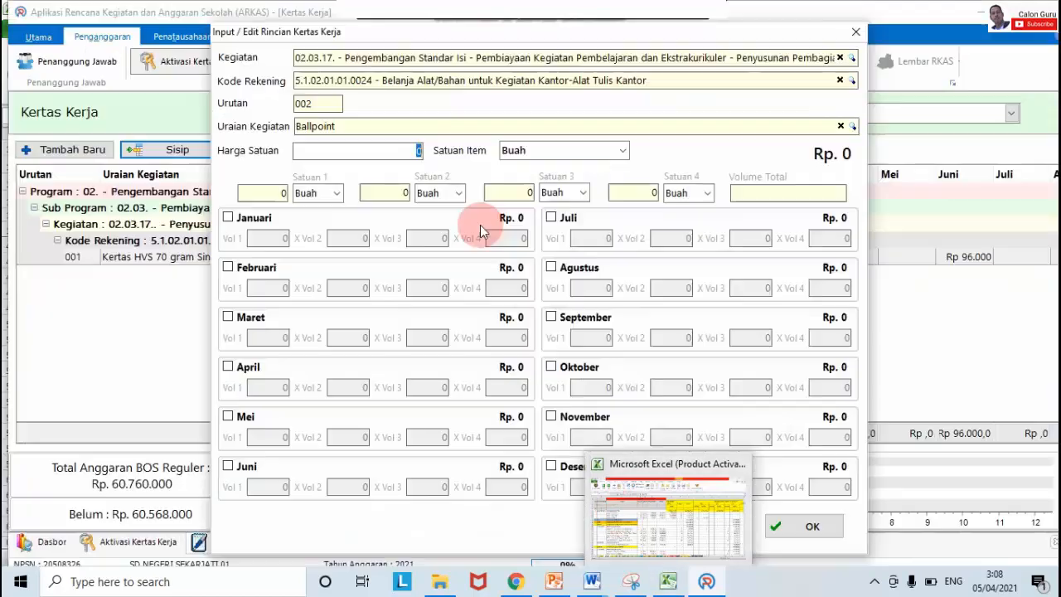
pyautogui.write('3000')
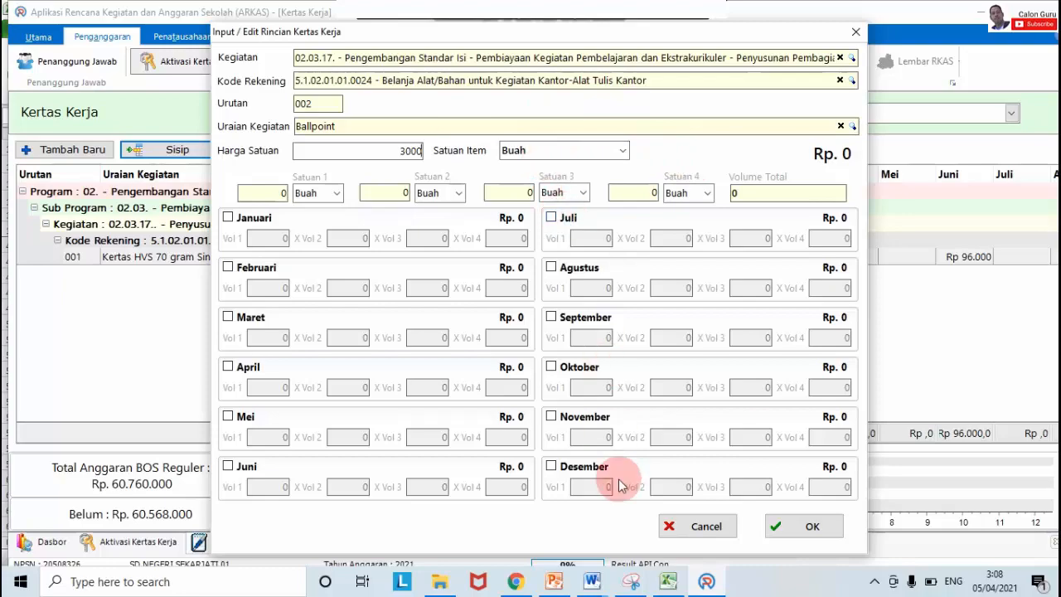
pyautogui.click(669, 581)
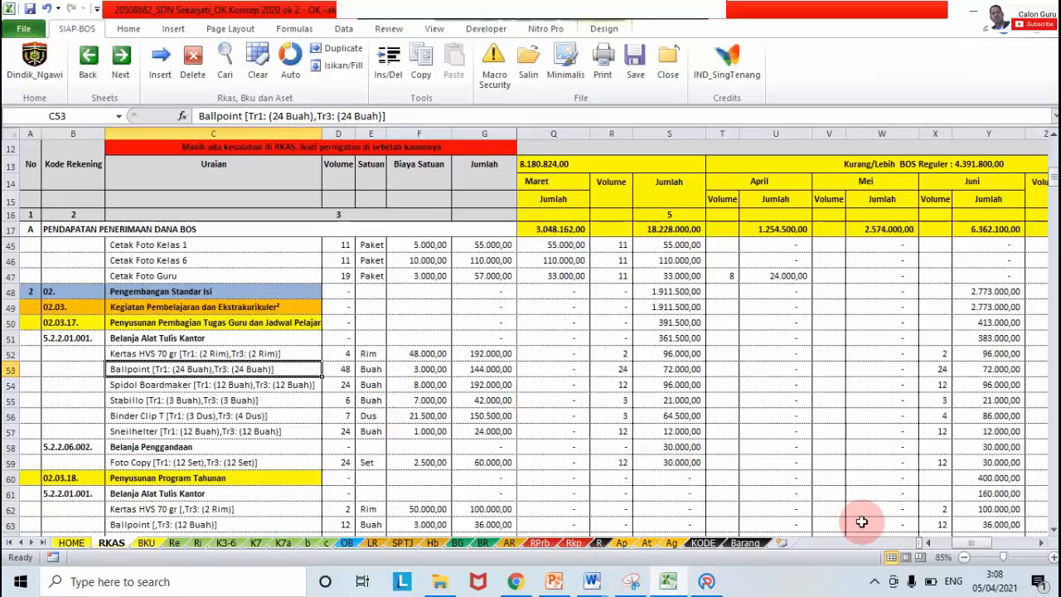
# Step: Scroll the Excel RKAS sheet across to Ballpoint's Januari columns, then return to ARKAS
pyautogui.click(928, 543)
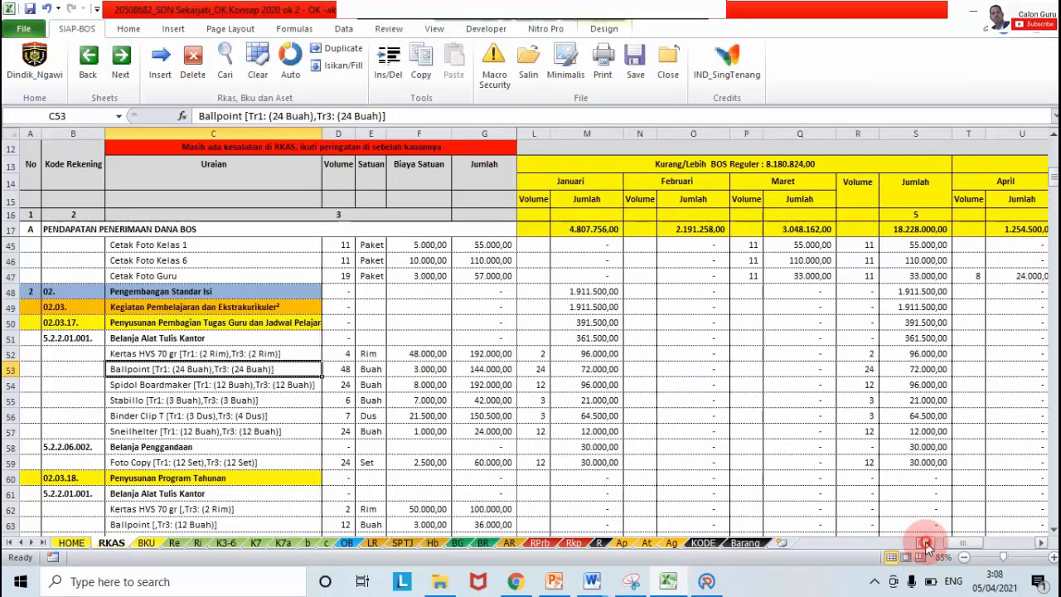
pyautogui.click(925, 543)
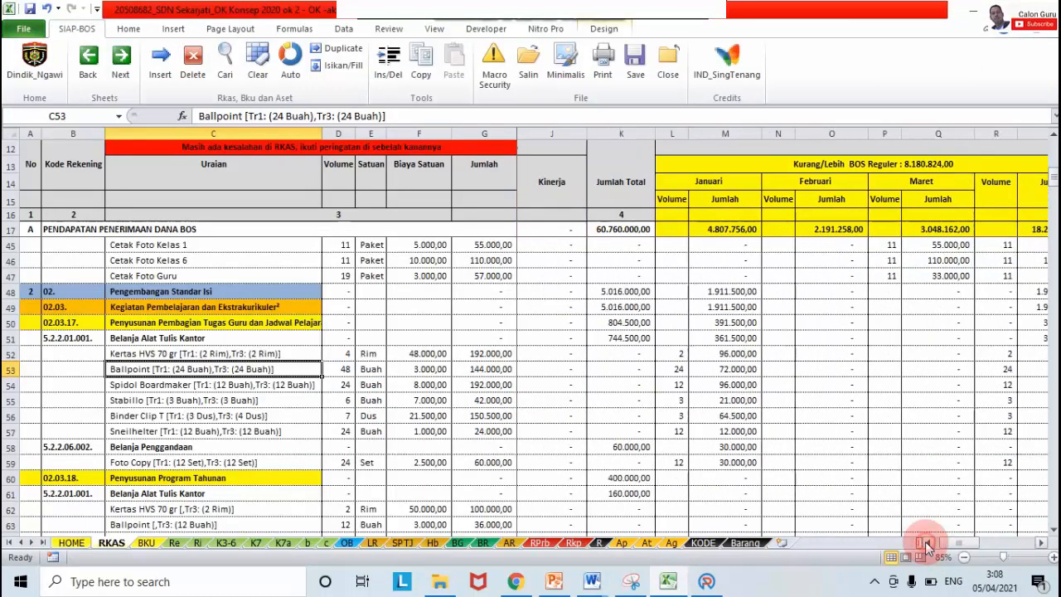
pyautogui.click(1044, 543)
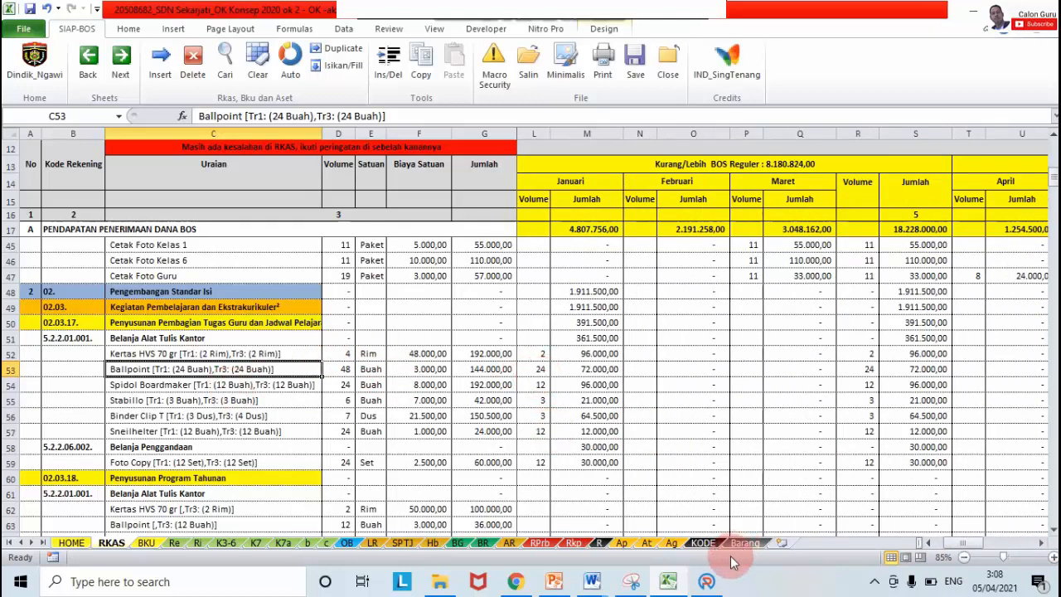
pyautogui.click(707, 580)
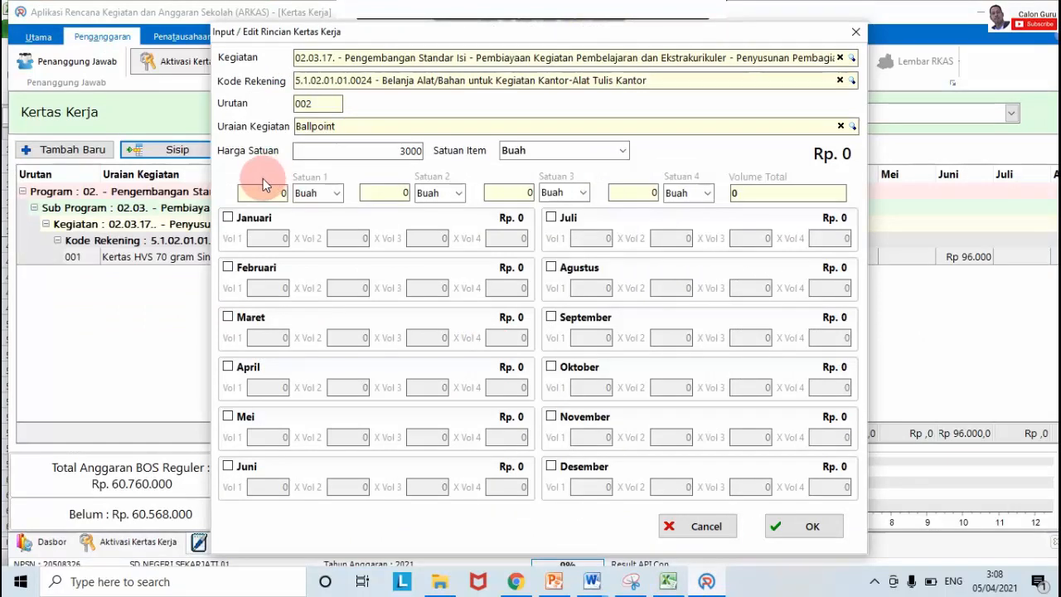
# Step: Tick Januari and set its Ballpoint volume to 24
pyautogui.click(228, 218)
pyautogui.click(279, 238)
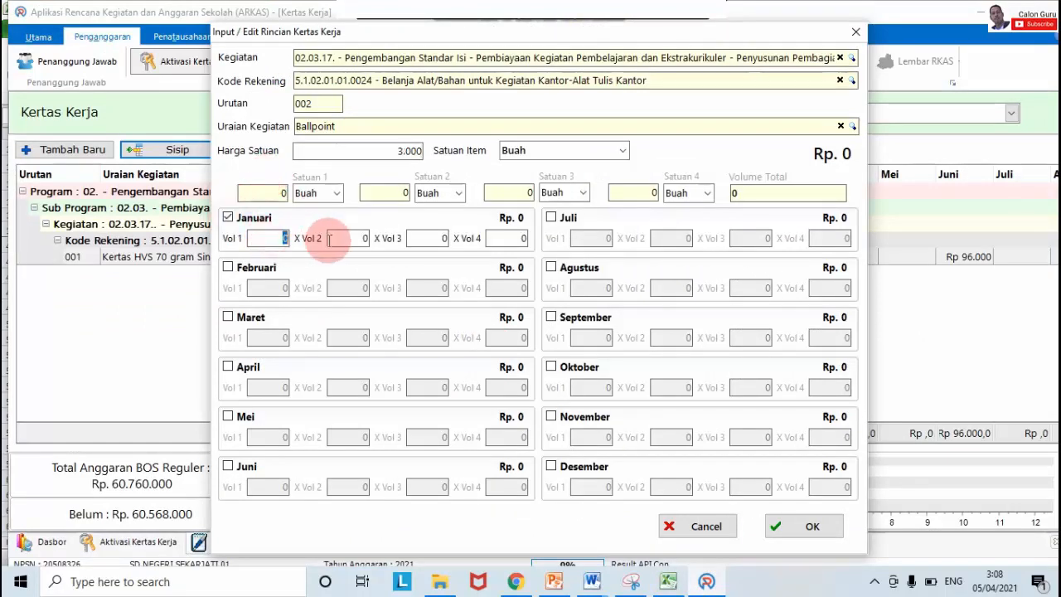
pyautogui.write('24')
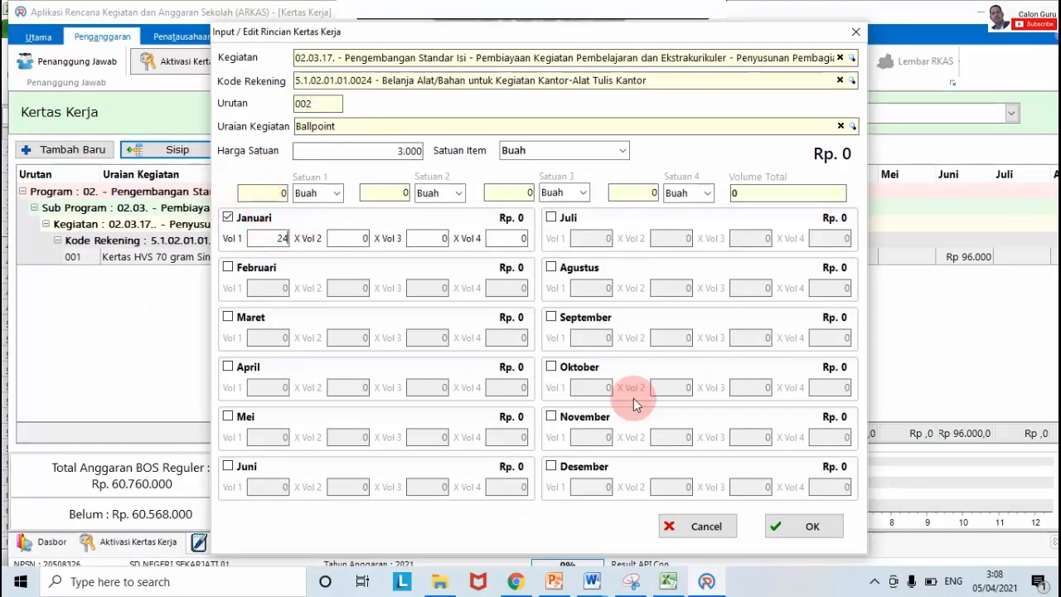
# Step: Check Ballpoint's Januari and Juni volumes in the Excel sheet
pyautogui.click(668, 581)
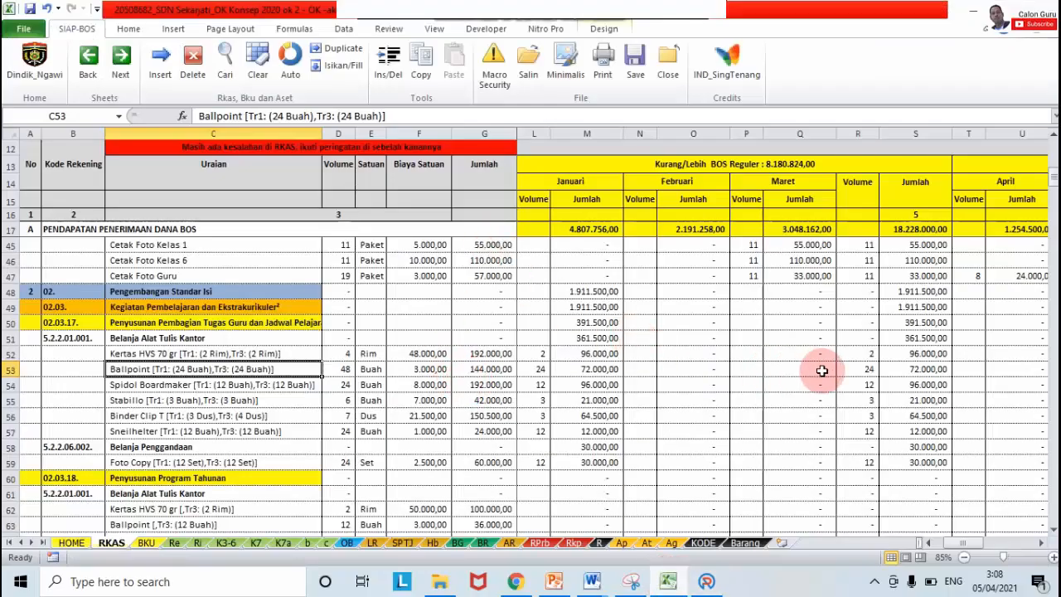
pyautogui.click(537, 371)
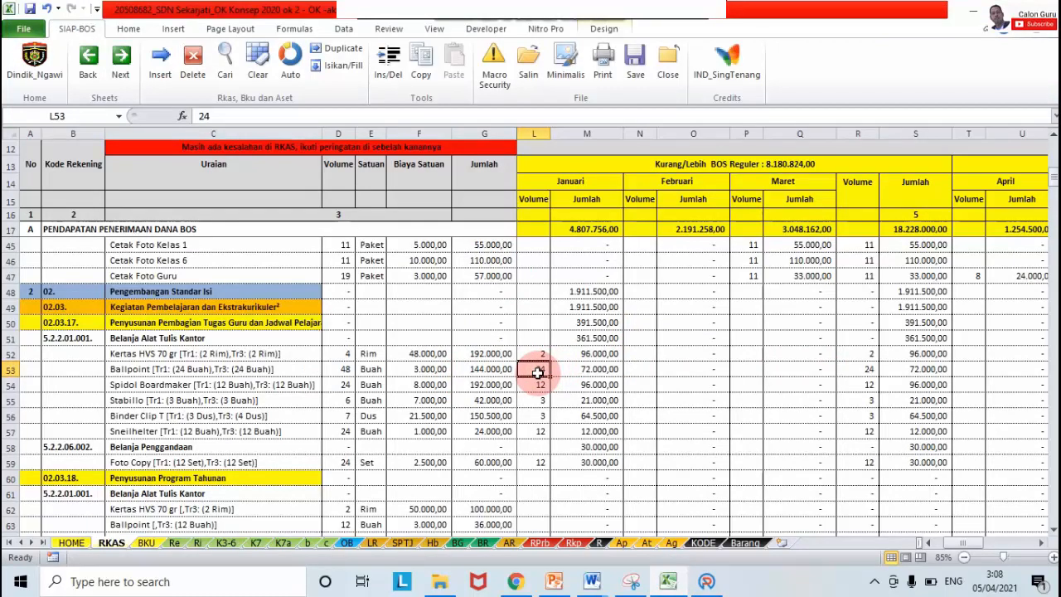
pyautogui.press('Right')
pyautogui.press('Right')
pyautogui.press('Right')
pyautogui.press('Right')
pyautogui.press('Right')
pyautogui.press('Right')
pyautogui.press('Right')
pyautogui.press('Right')
pyautogui.press('Right')
pyautogui.press('Right')
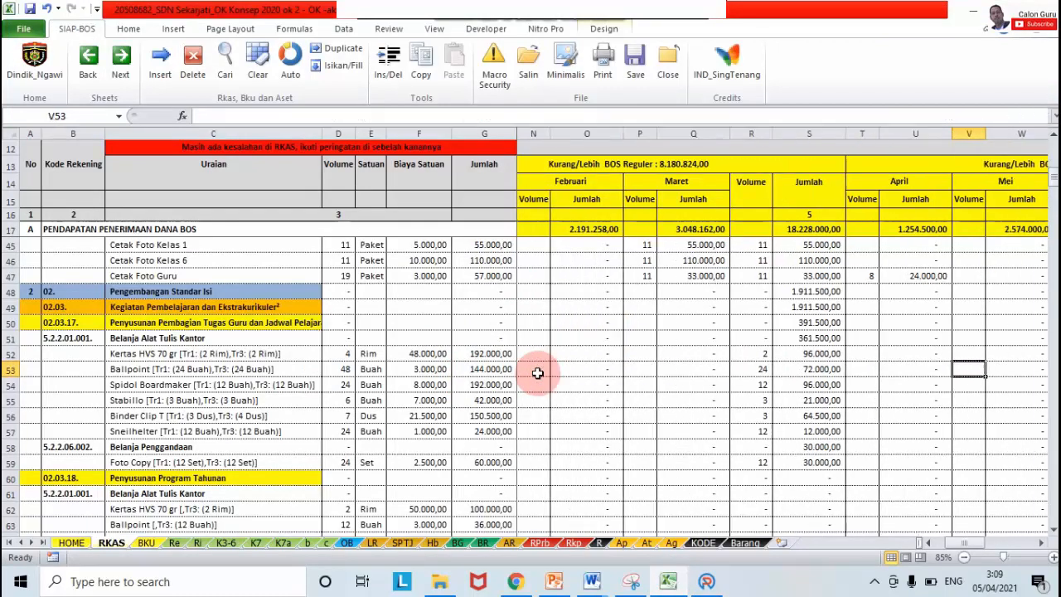
pyautogui.press('Right')
pyautogui.press('Right')
pyautogui.press('Right')
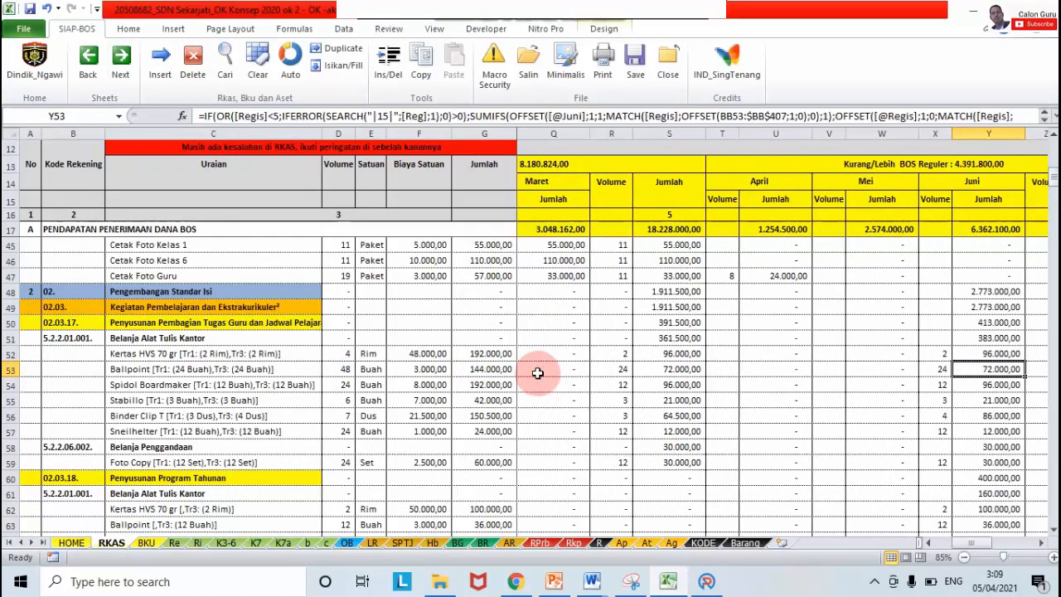
pyautogui.click(704, 580)
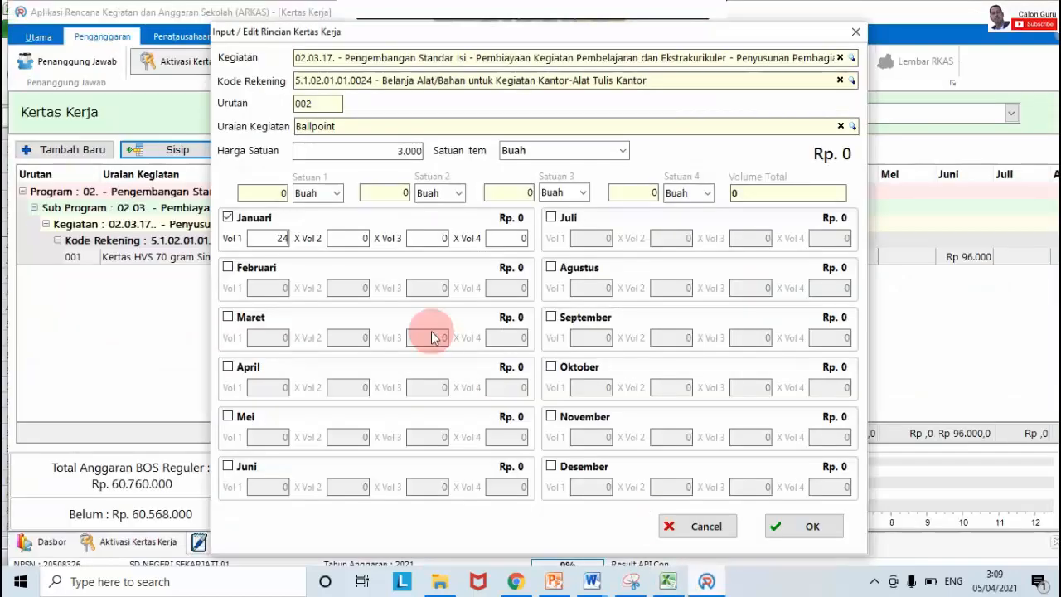
# Step: Tick Juni and set its Ballpoint volume to 24
pyautogui.click(228, 467)
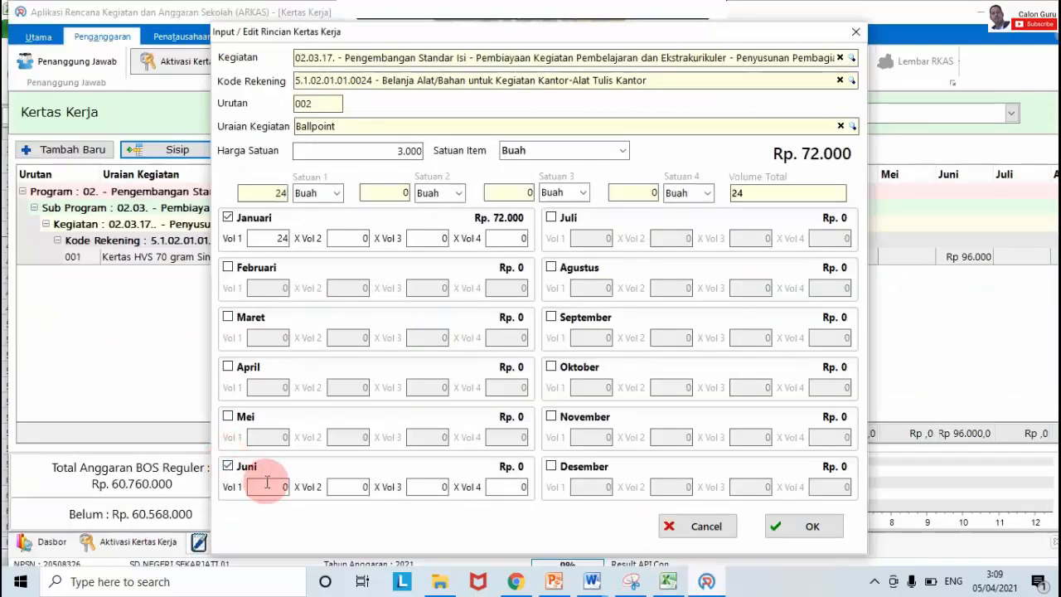
pyautogui.click(271, 485)
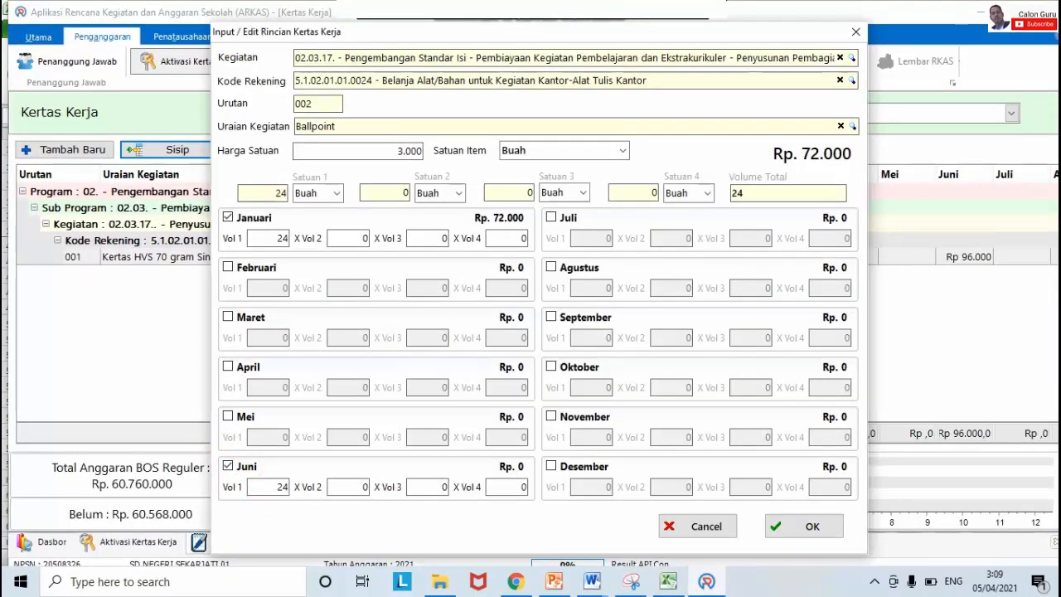
pyautogui.write('24')
pyautogui.moveTo(659, 587)
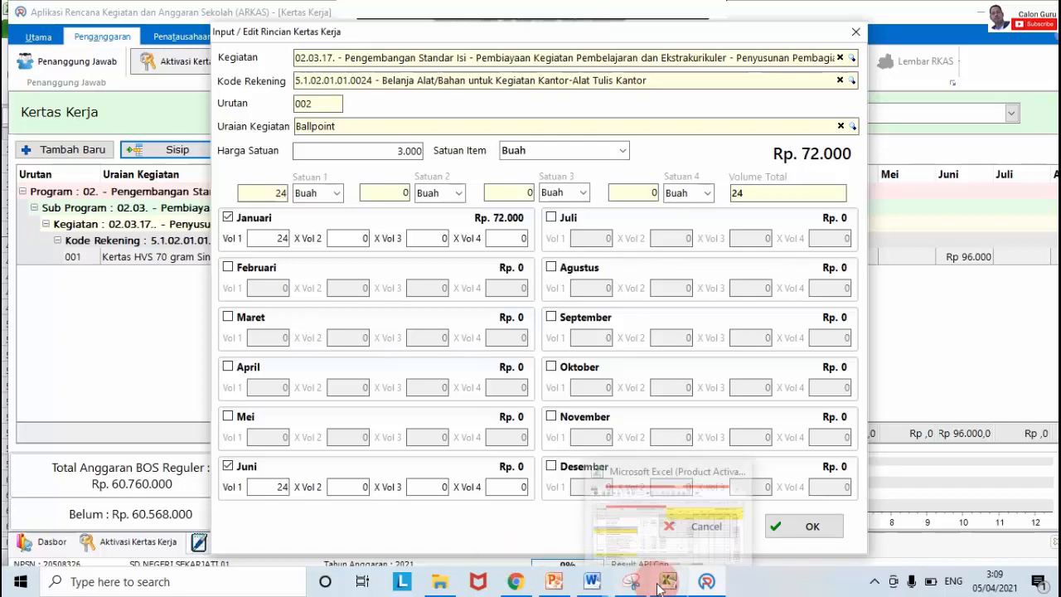
pyautogui.moveTo(668, 544)
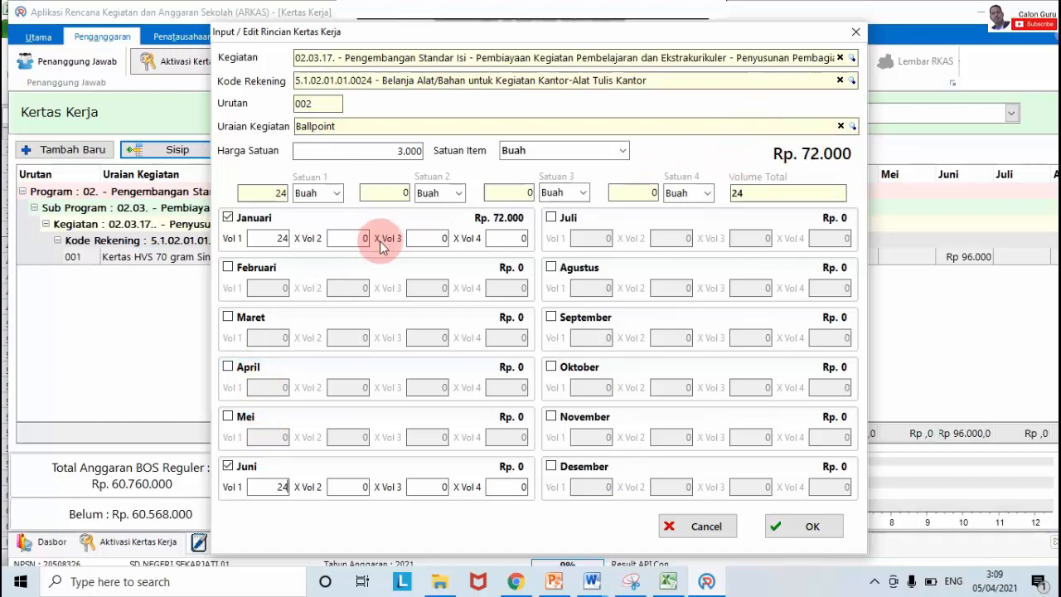
# Step: Leave Mei unticked and save the Ballpoint line
pyautogui.click(227, 417)
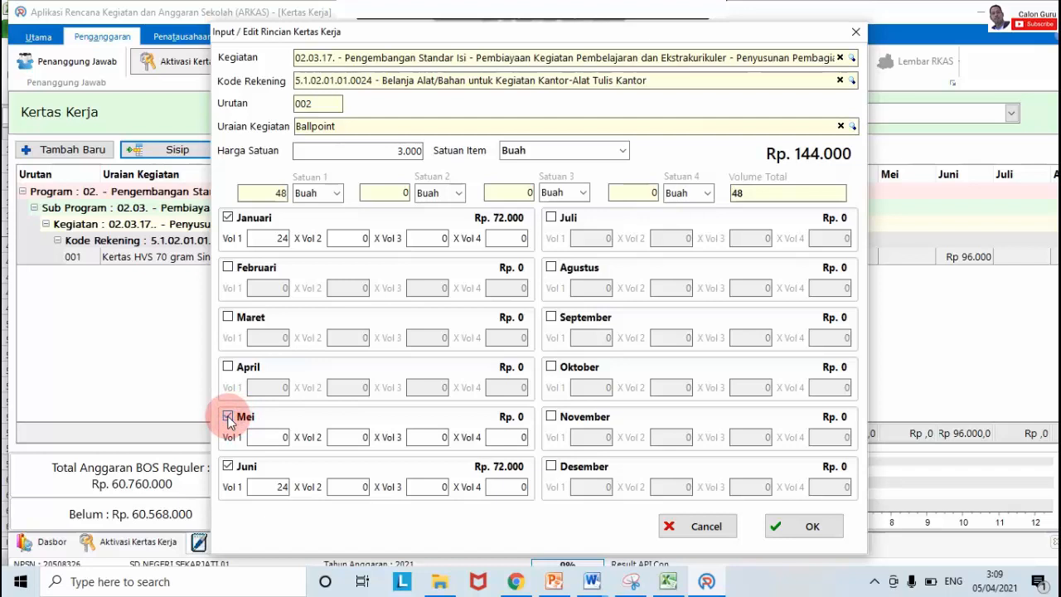
pyautogui.click(228, 417)
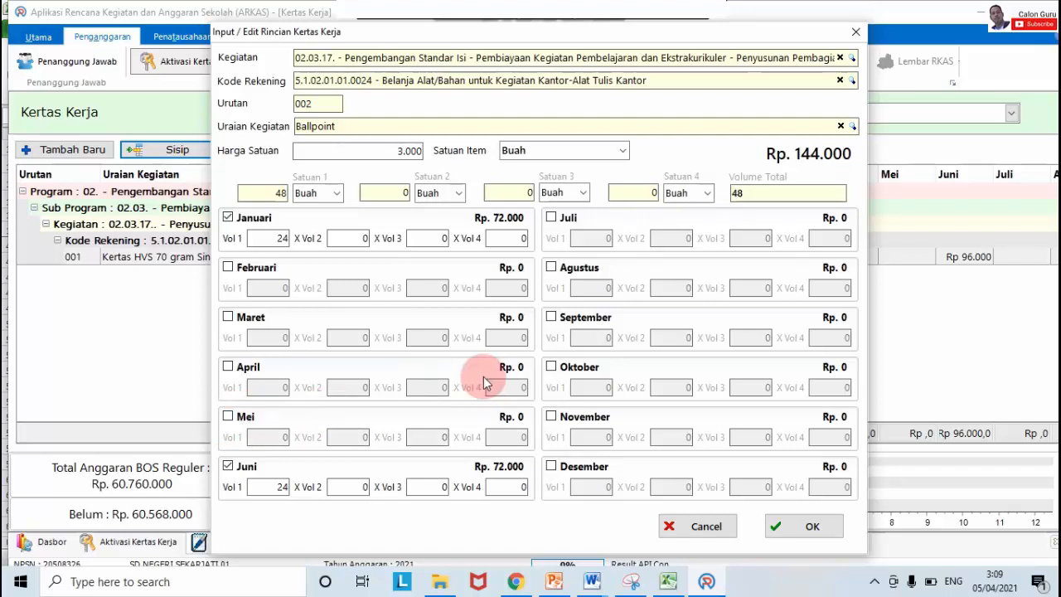
pyautogui.click(790, 527)
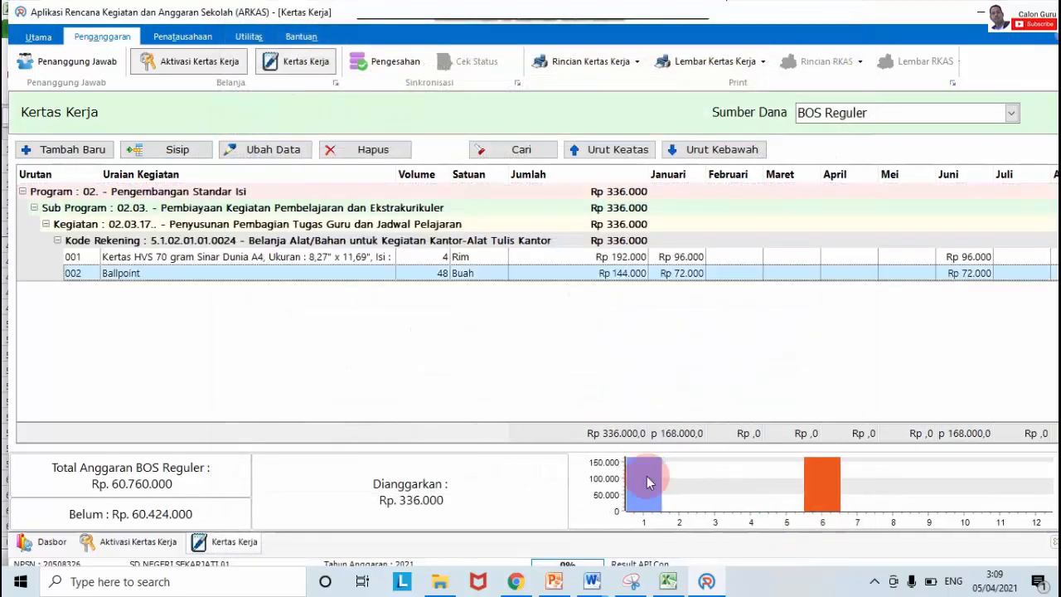
# Step: Review both lines, then select the Spidol-to-Snellhelter rows C54:C57 in Excel
pyautogui.click(131, 259)
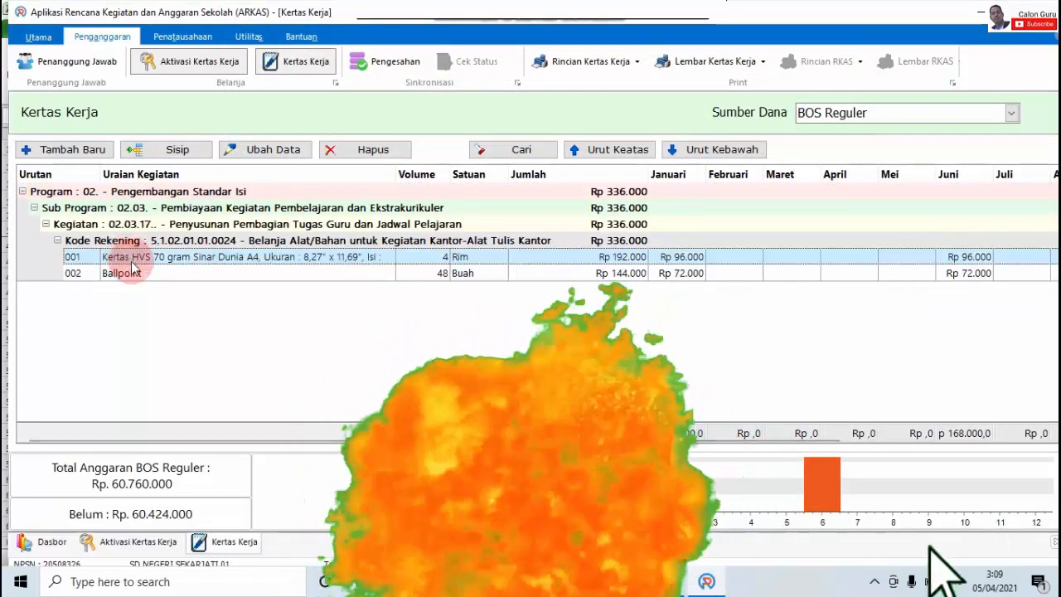
pyautogui.click(131, 269)
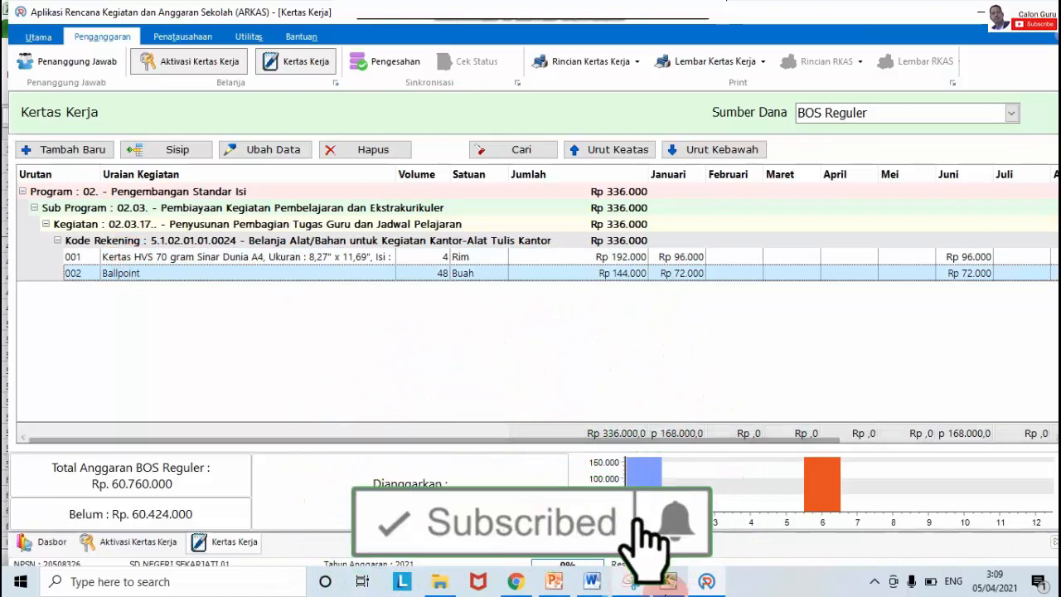
pyautogui.hotkey('alt', 'Tab')
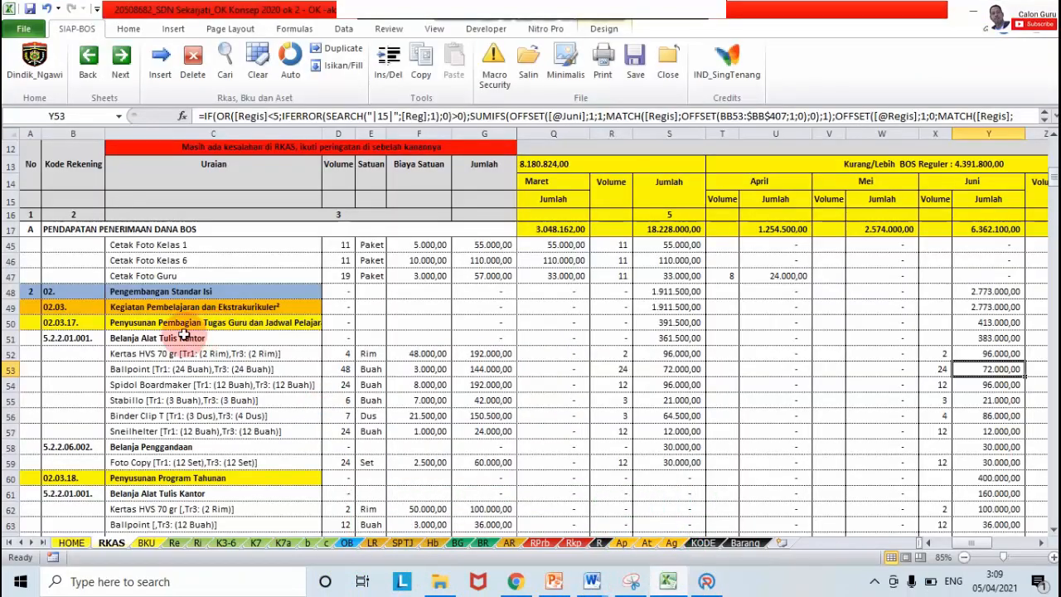
pyautogui.moveTo(164, 385); pyautogui.dragTo(165, 431)
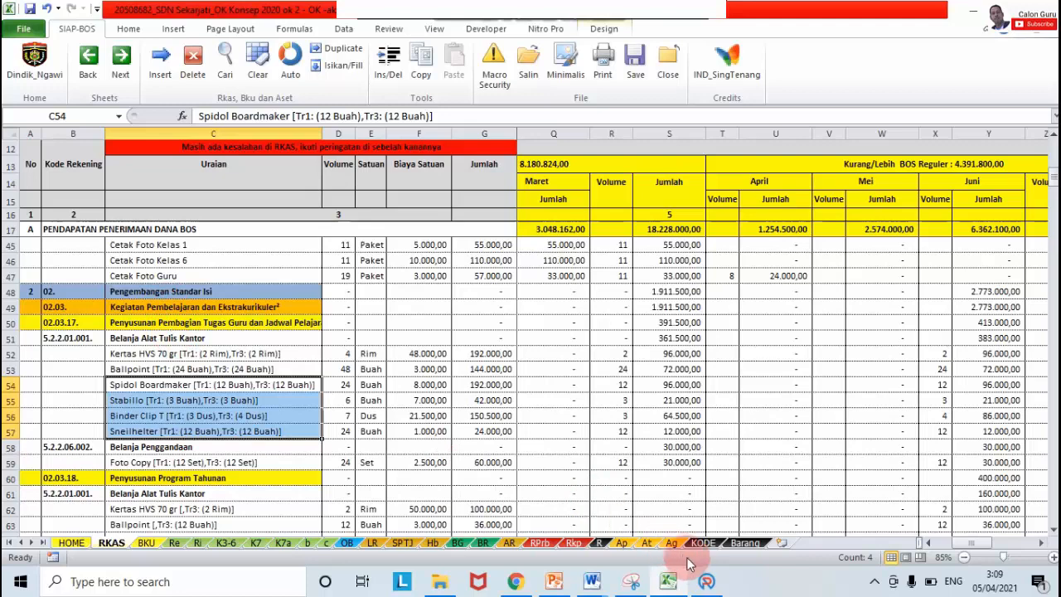
# Step: Recheck the Kode Rekening group, Kertas HVS and Ballpoint lines in ARKAS
pyautogui.click(706, 580)
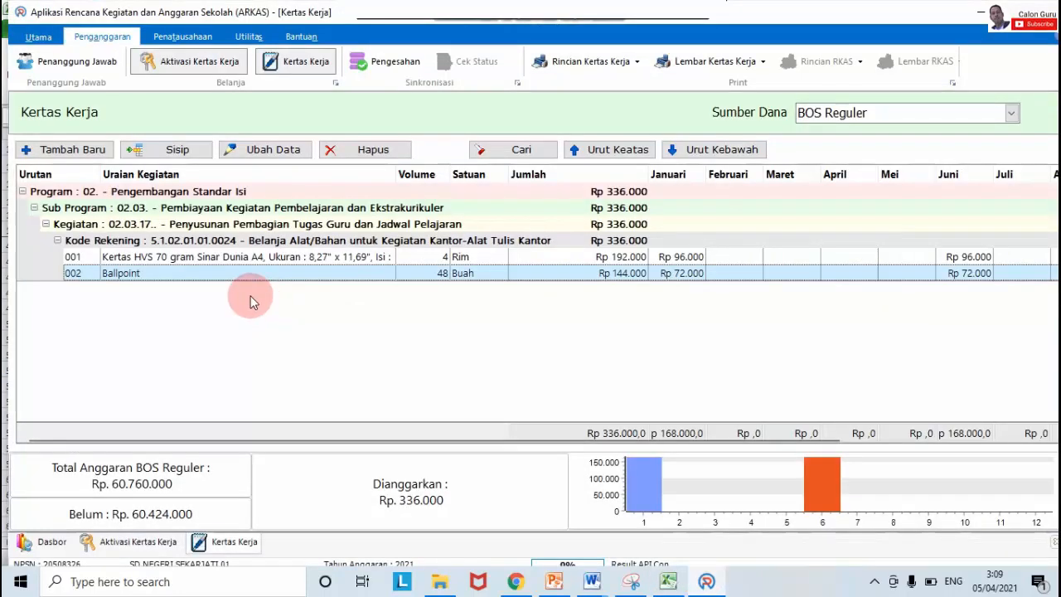
pyautogui.click(208, 242)
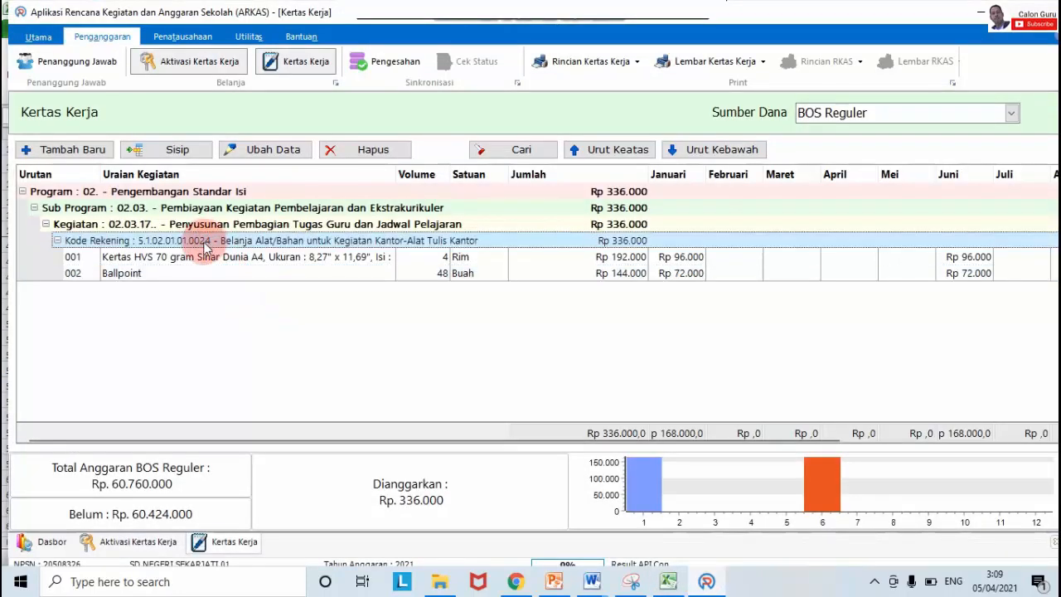
pyautogui.click(192, 257)
pyautogui.click(194, 273)
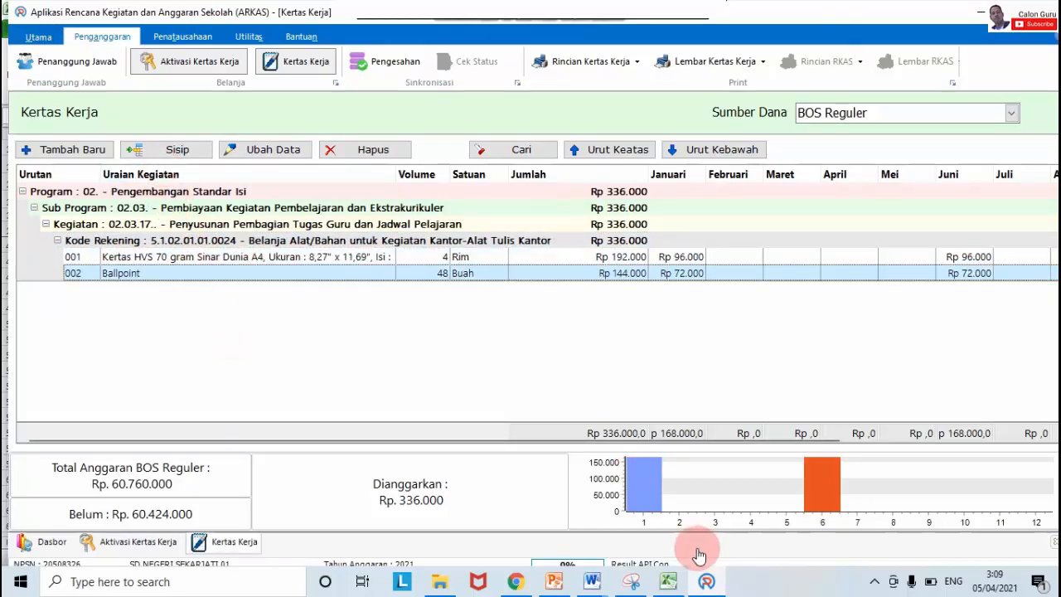
pyautogui.click(668, 578)
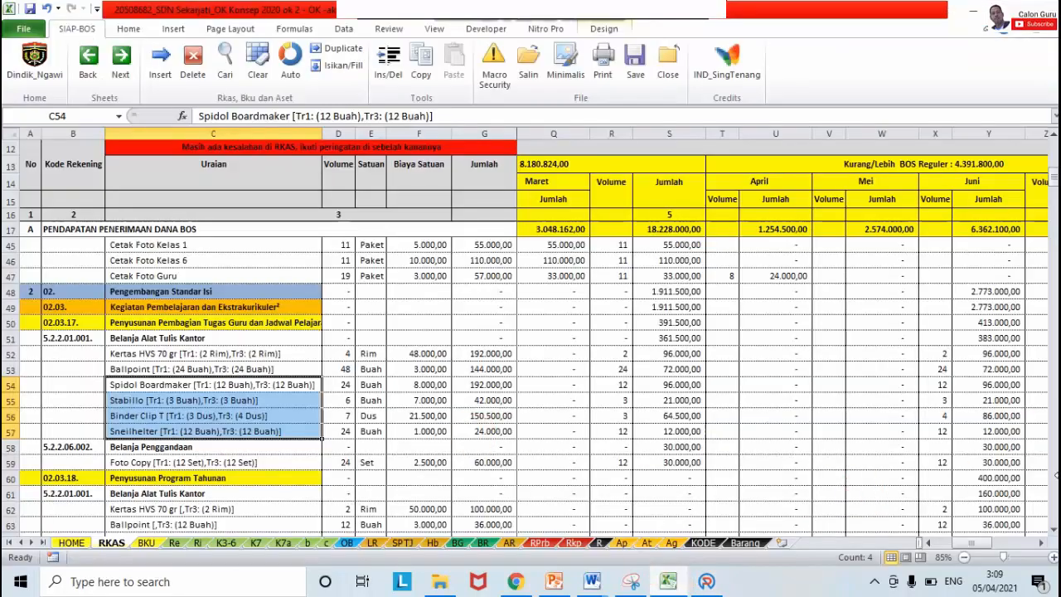
# Step: Scroll the RKAS sheet to row 265 and select the Penyusunan Laporan activity in C265
pyautogui.click(1054, 530)
pyautogui.click(1054, 531)
pyautogui.click(1053, 530)
pyautogui.click(1054, 530)
pyautogui.click(1054, 530)
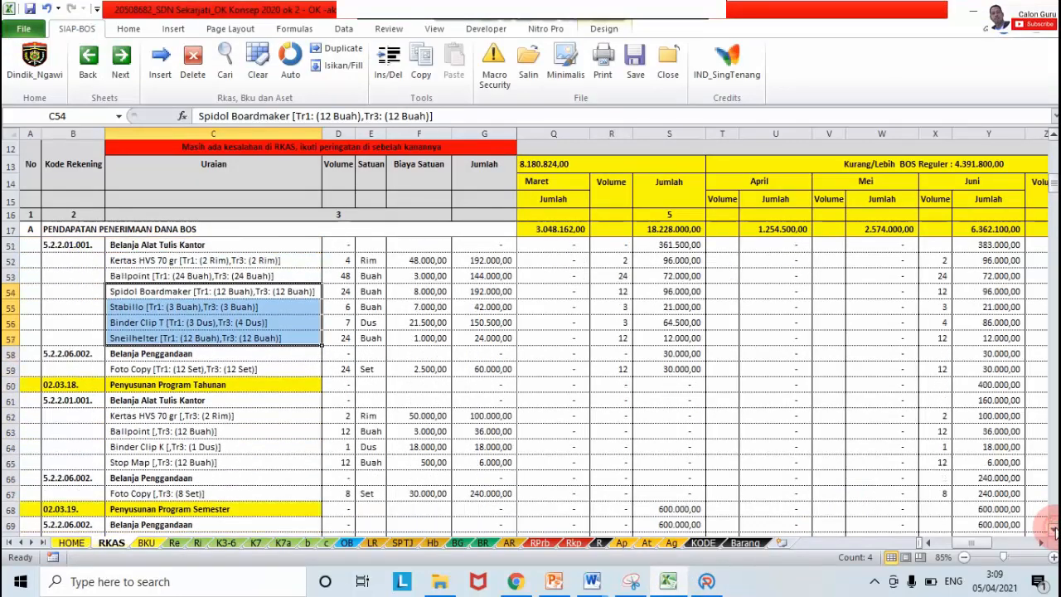
pyautogui.click(1054, 531)
pyautogui.click(1053, 530)
pyautogui.click(1053, 530)
pyautogui.click(1053, 531)
pyautogui.click(1053, 530)
pyautogui.click(1054, 530)
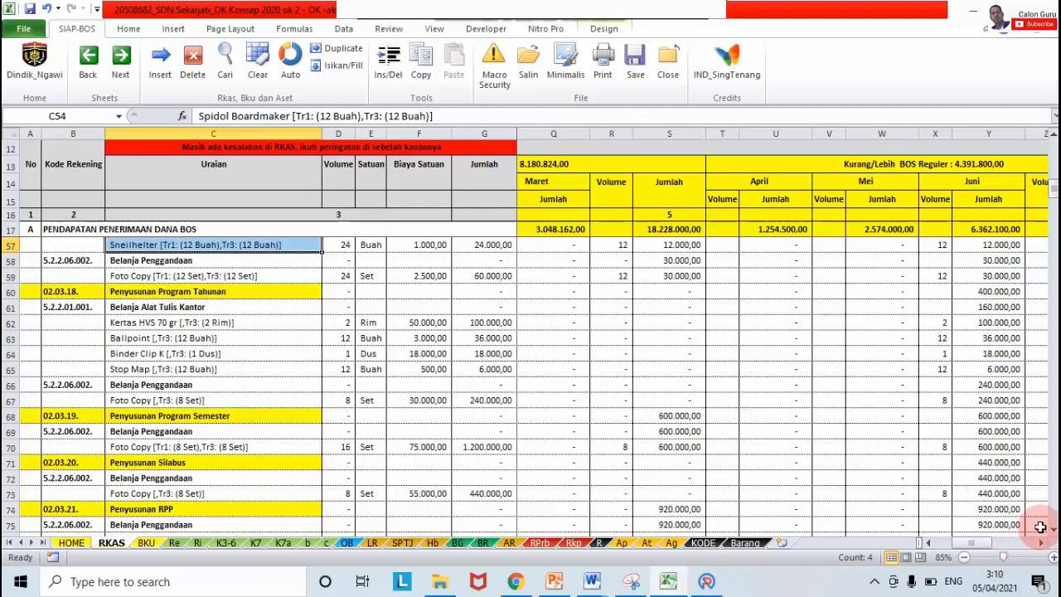
pyautogui.moveTo(1054, 198); pyautogui.dragTo(1052, 386)
pyautogui.click(181, 323)
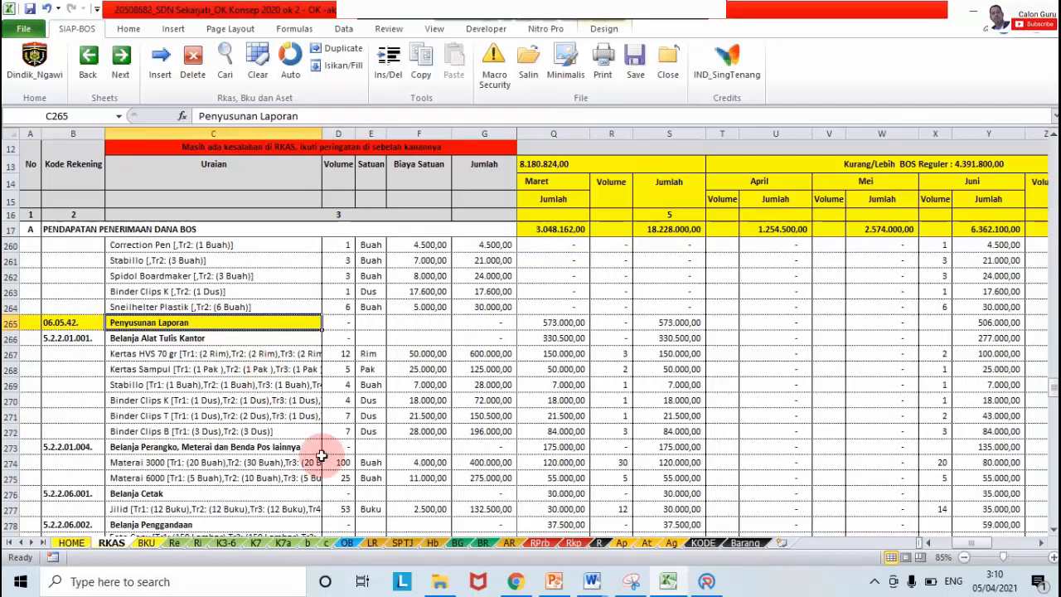
pyautogui.click(706, 580)
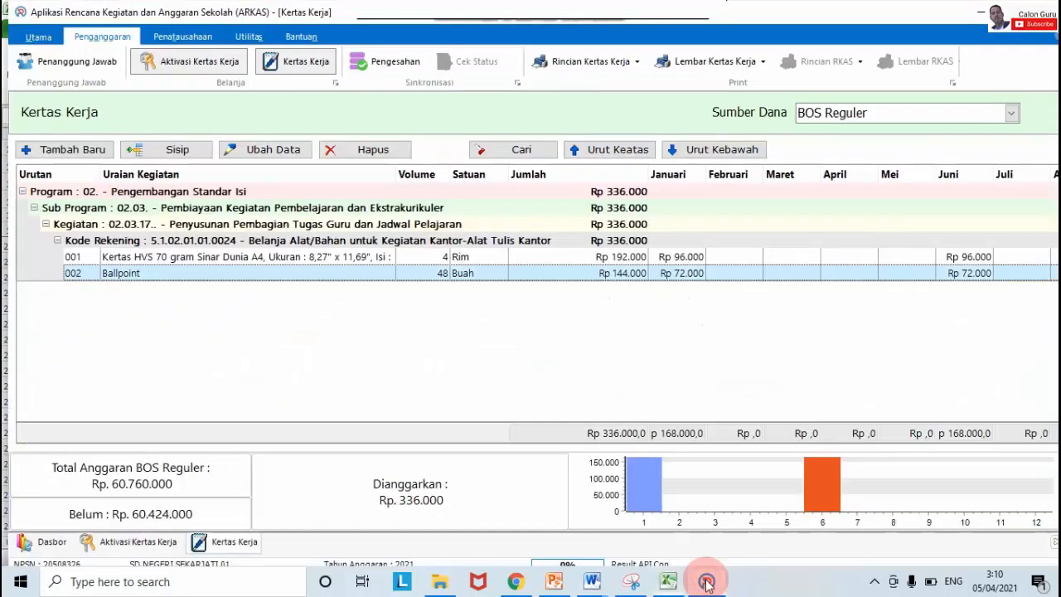
# Step: Open a new Input / Edit Rincian Kertas Kerja form with Tambah Baru
pyautogui.click(87, 148)
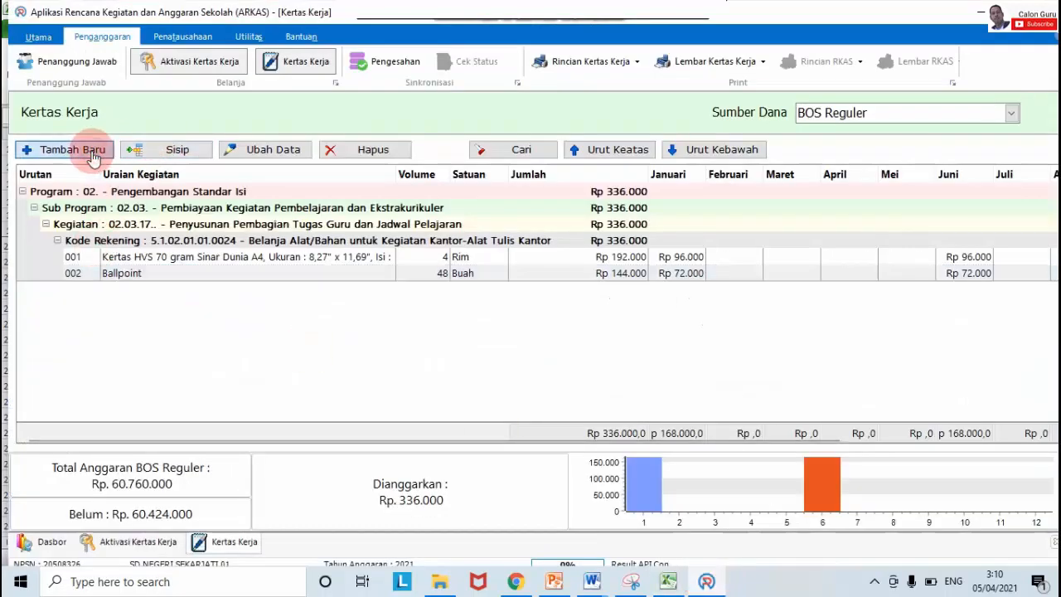